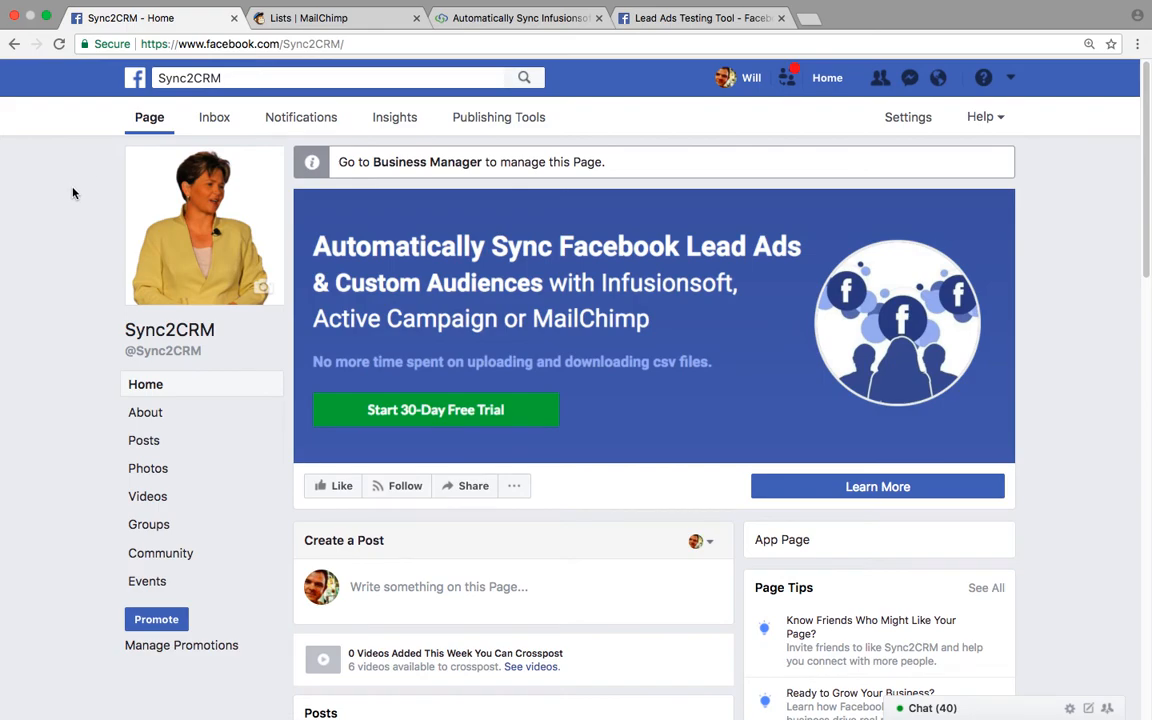
- Switch to the MailChimp Lists tab showing List #2 and the Sync2CRM list
click(330, 20)
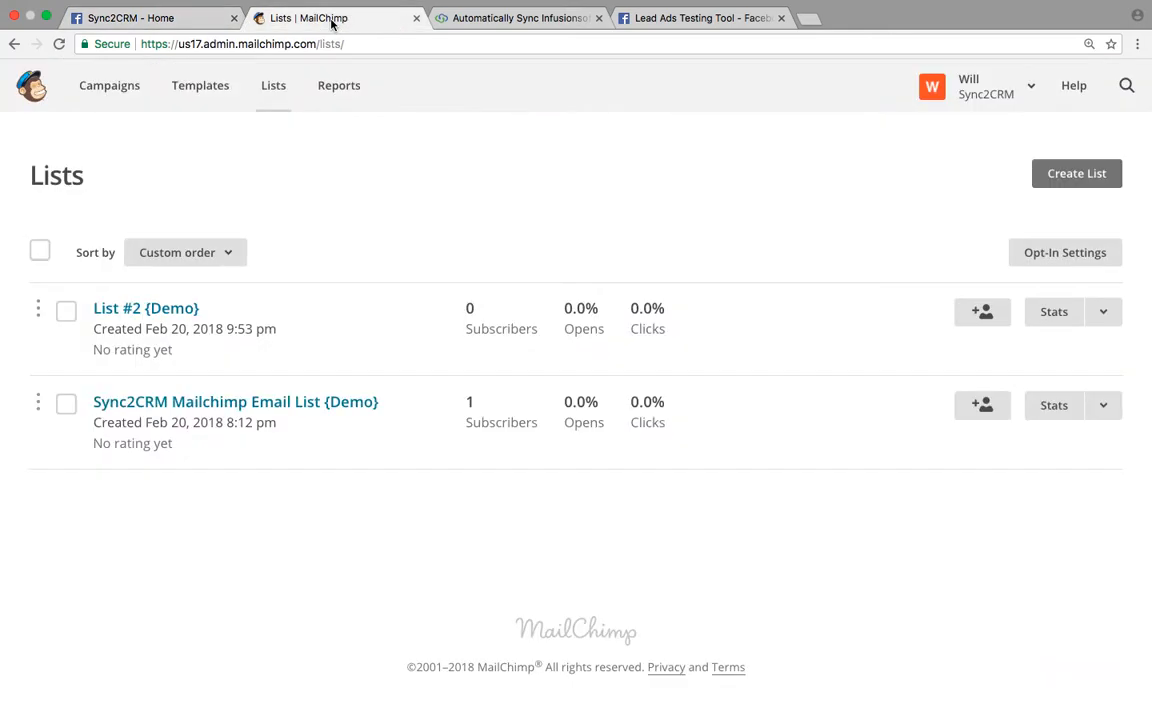
- Check the Sync2CRM dashboard profiles, then bring up the Facebook Lead Ads Testing Tool
click(508, 40)
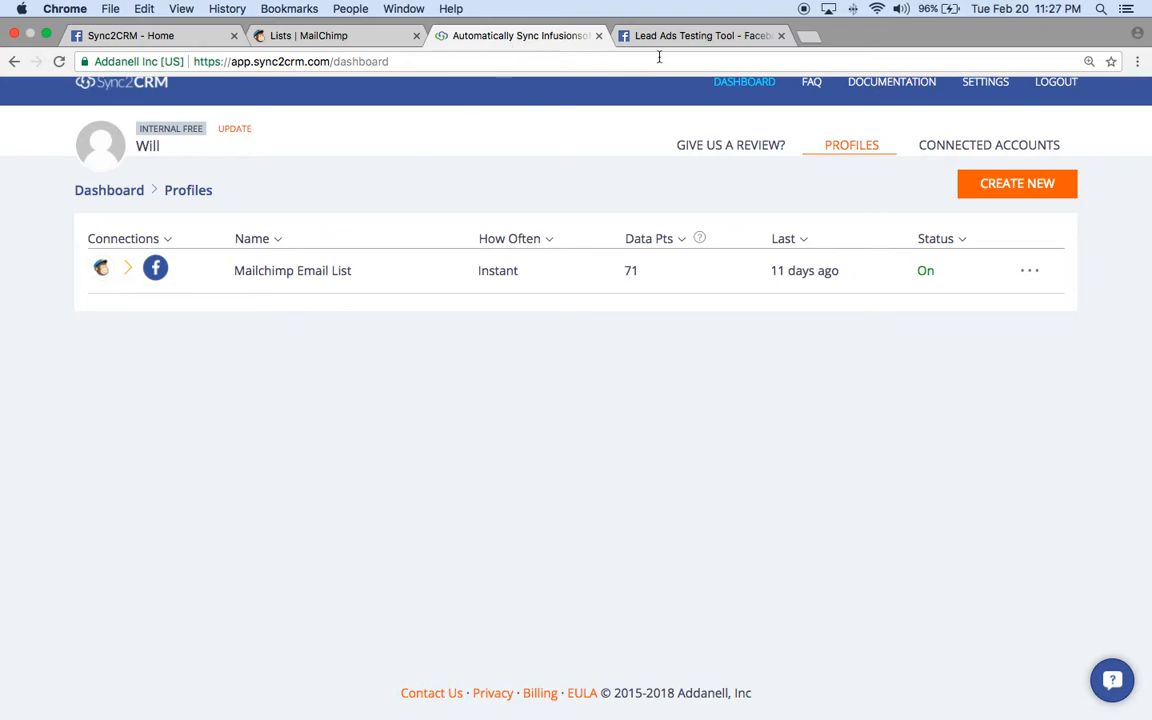
click(686, 38)
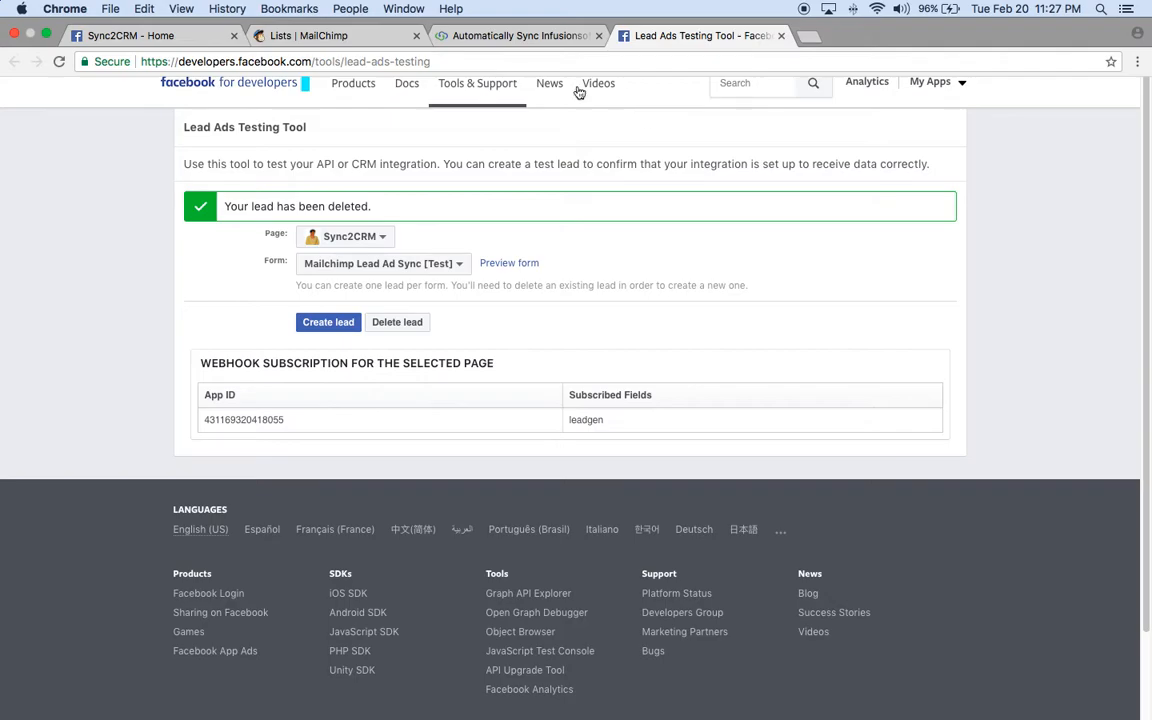
- Select the testing tool's web address, then go to the Sync2CRM - Home Facebook page
click(448, 62)
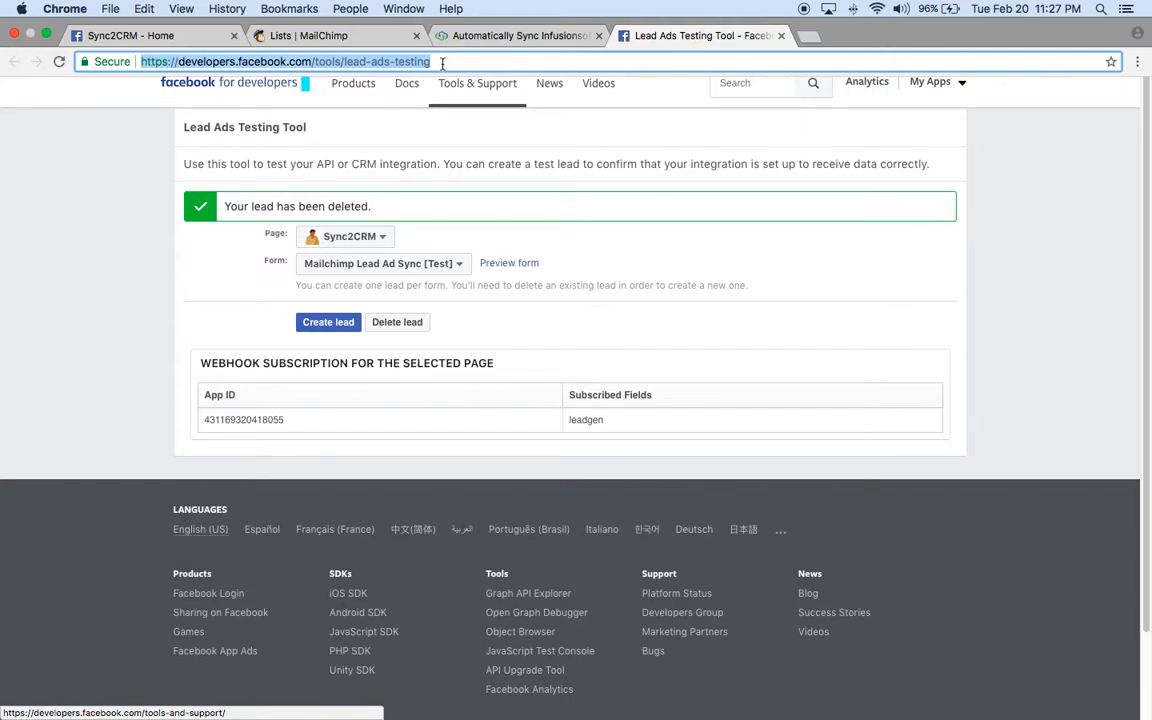
click(181, 39)
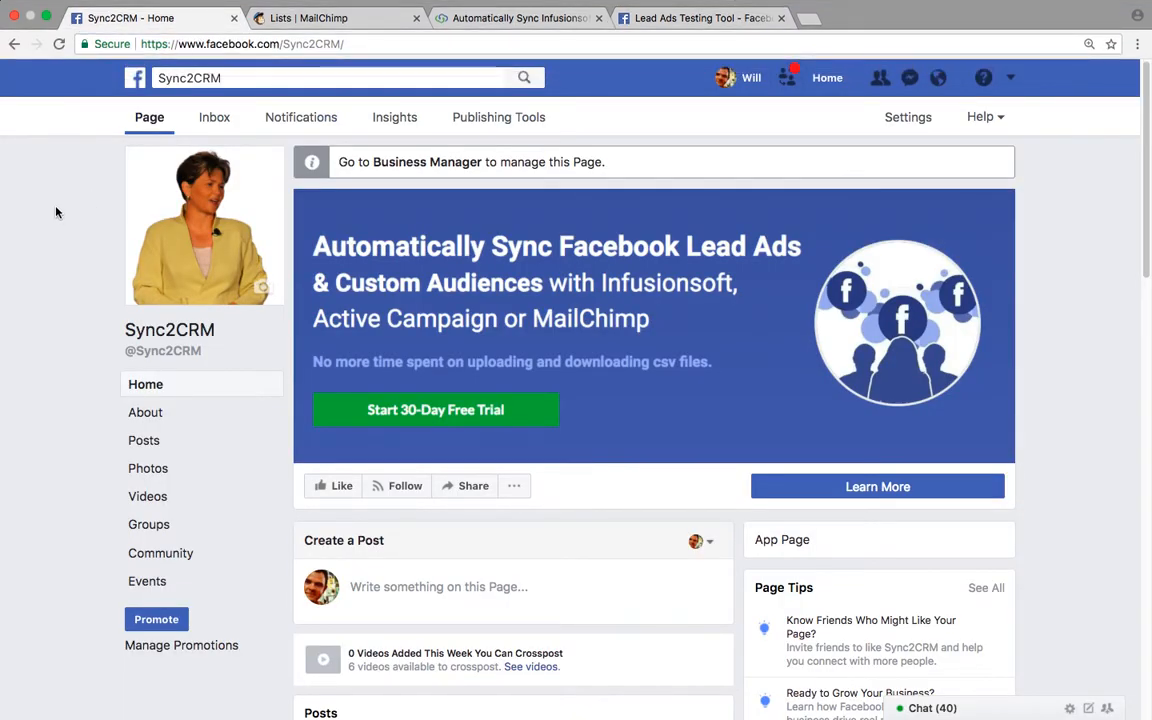
- Go to Publishing Tools and open the Lead Ads Forms Library
click(497, 121)
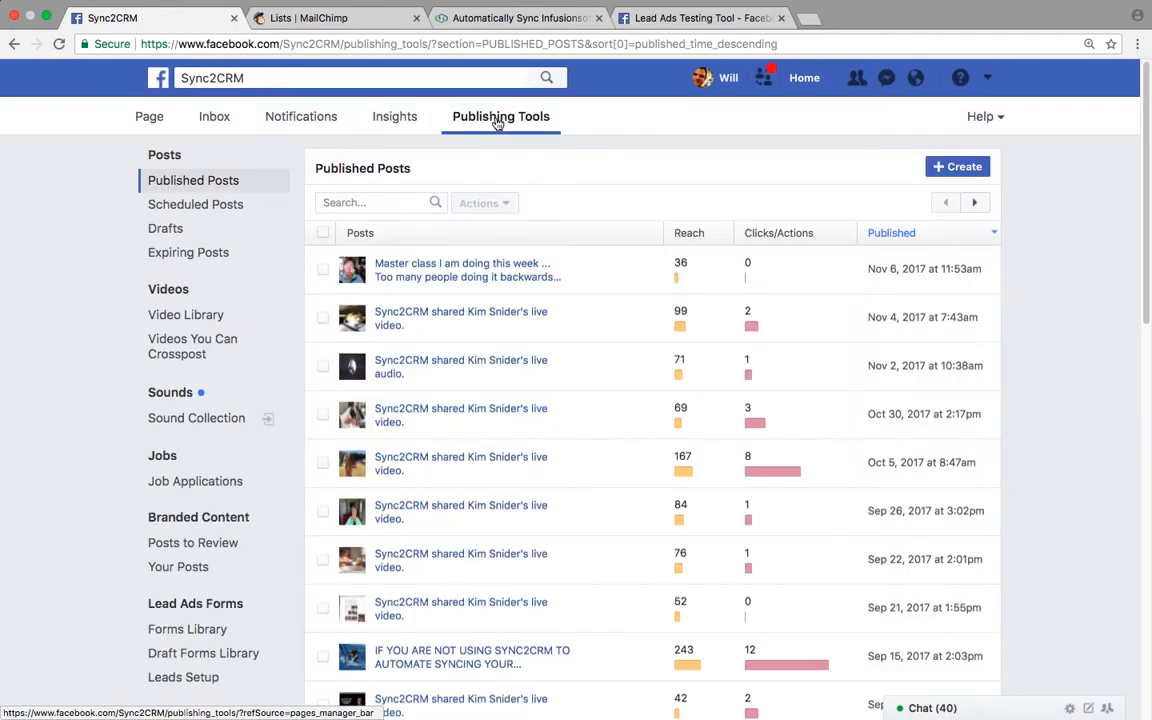
scroll(288, 216, down, 5)
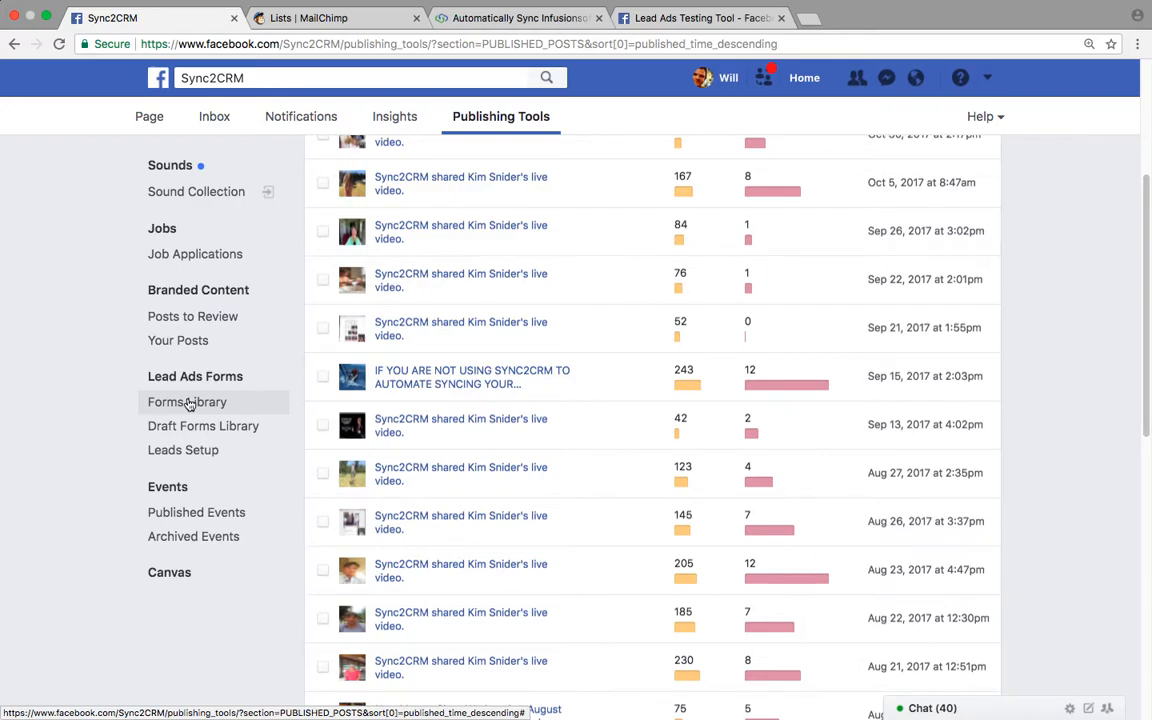
click(189, 404)
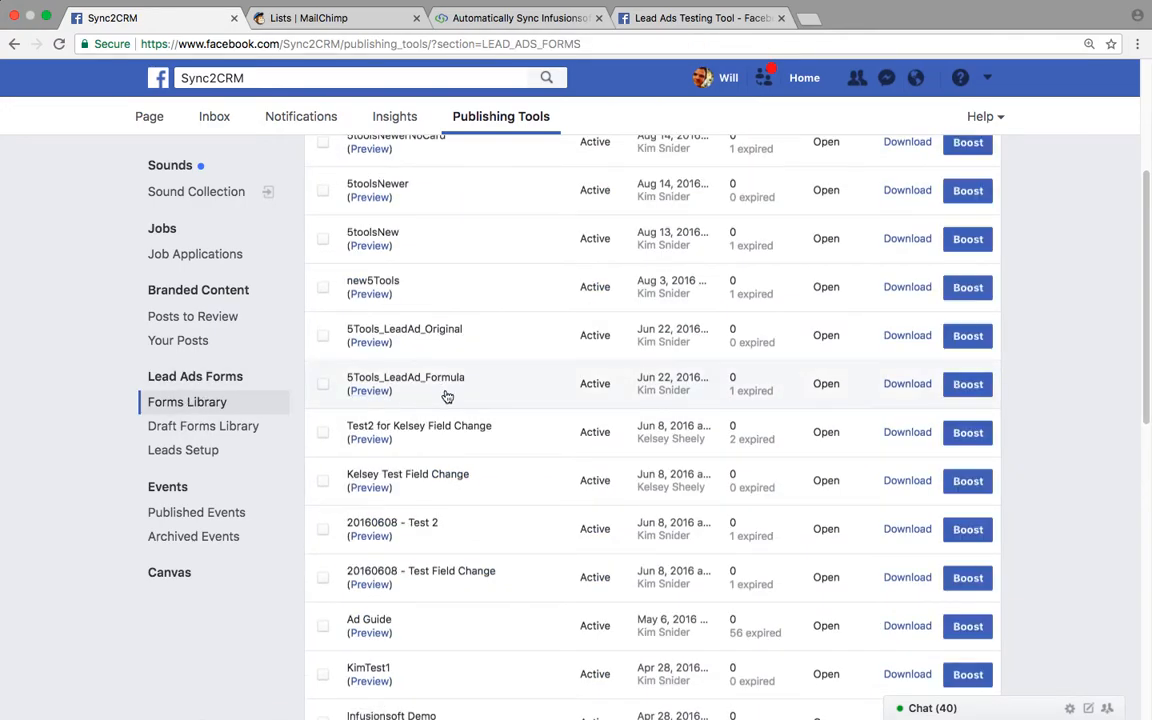
scroll(447, 397, up, 1)
scroll(447, 397, down, 1)
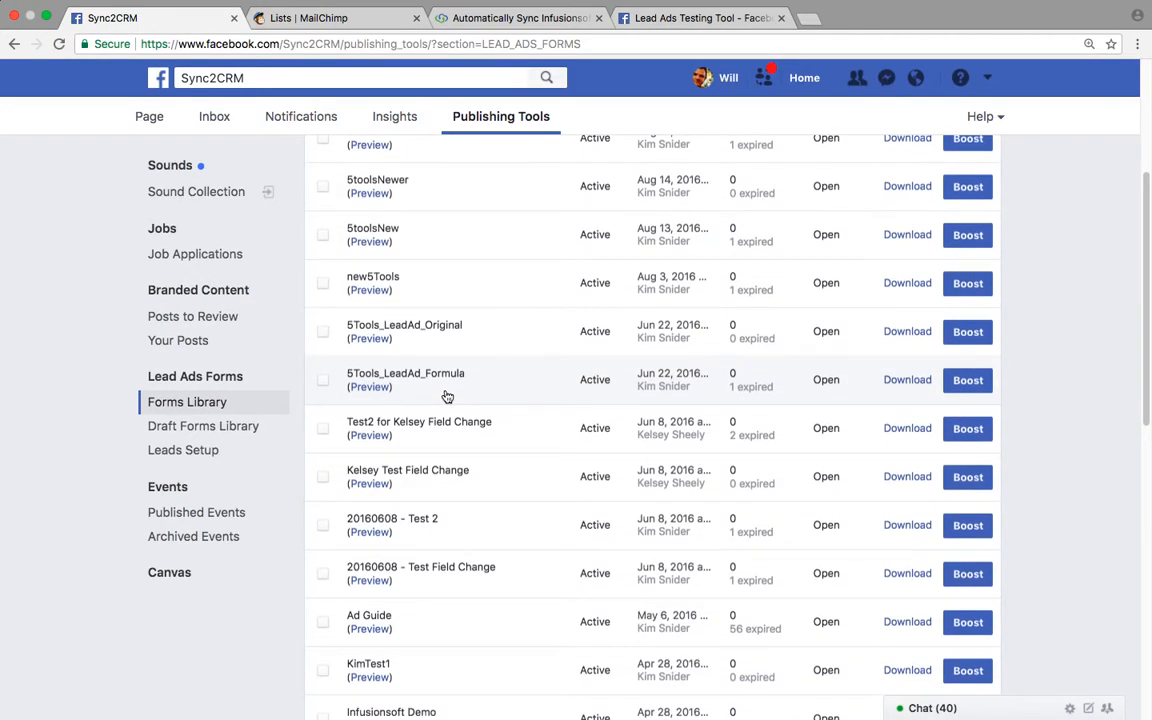
scroll(447, 397, up, 5)
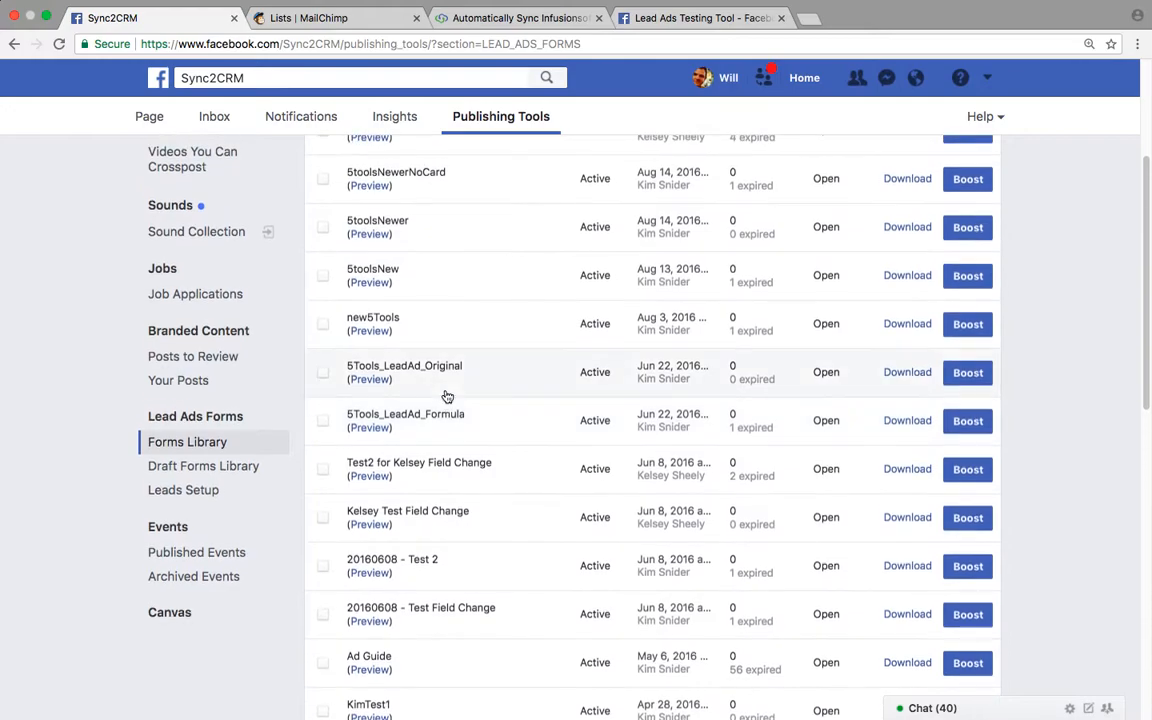
mouse_move(450, 327)
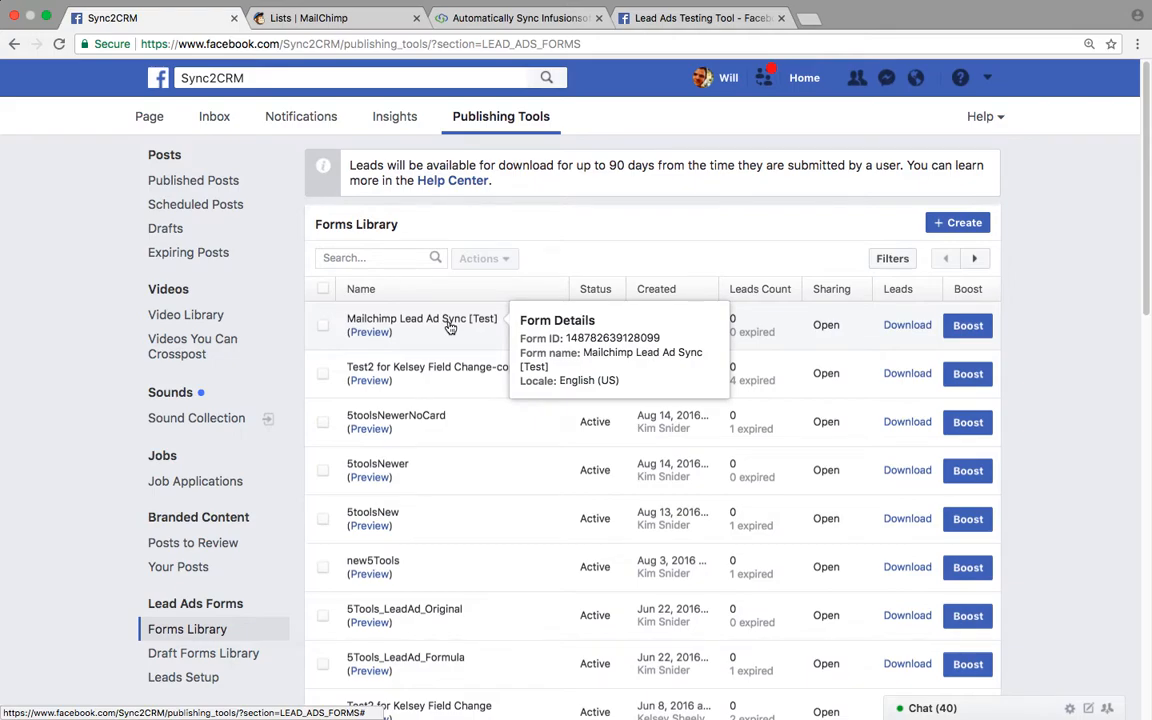
- Preview the Mailchimp Lead Ad Sync [Test] form down to its favorite color question, then return to MailChimp Lists
click(370, 332)
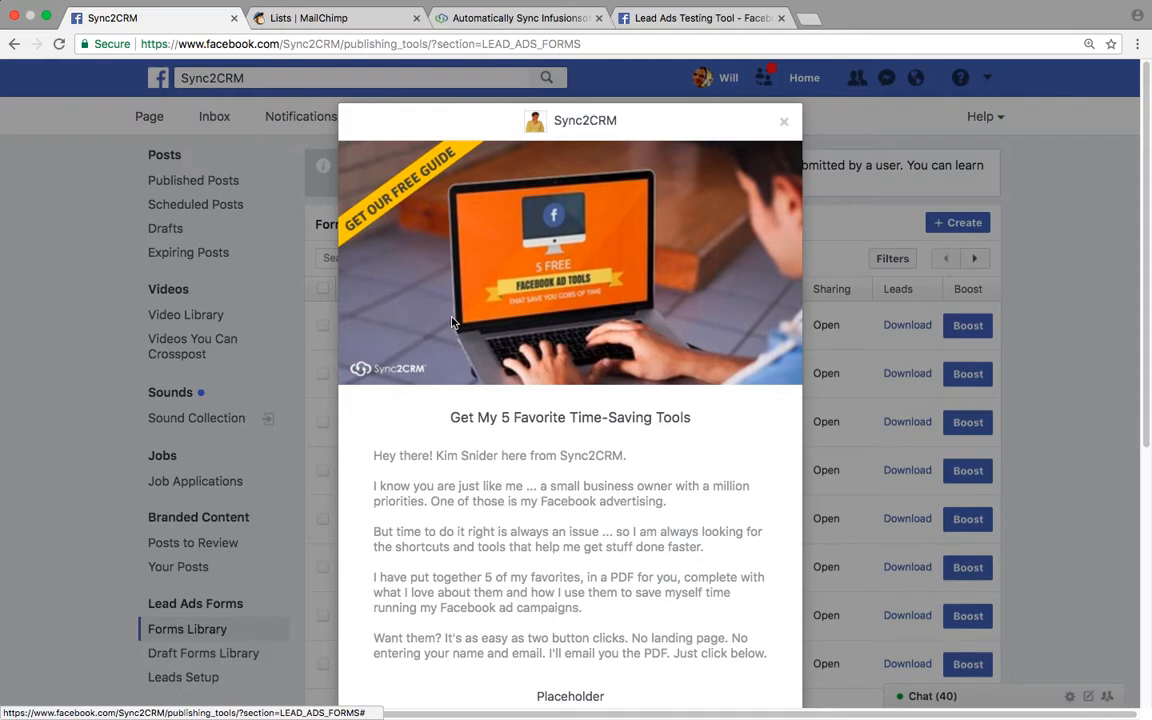
scroll(452, 322, down, 2)
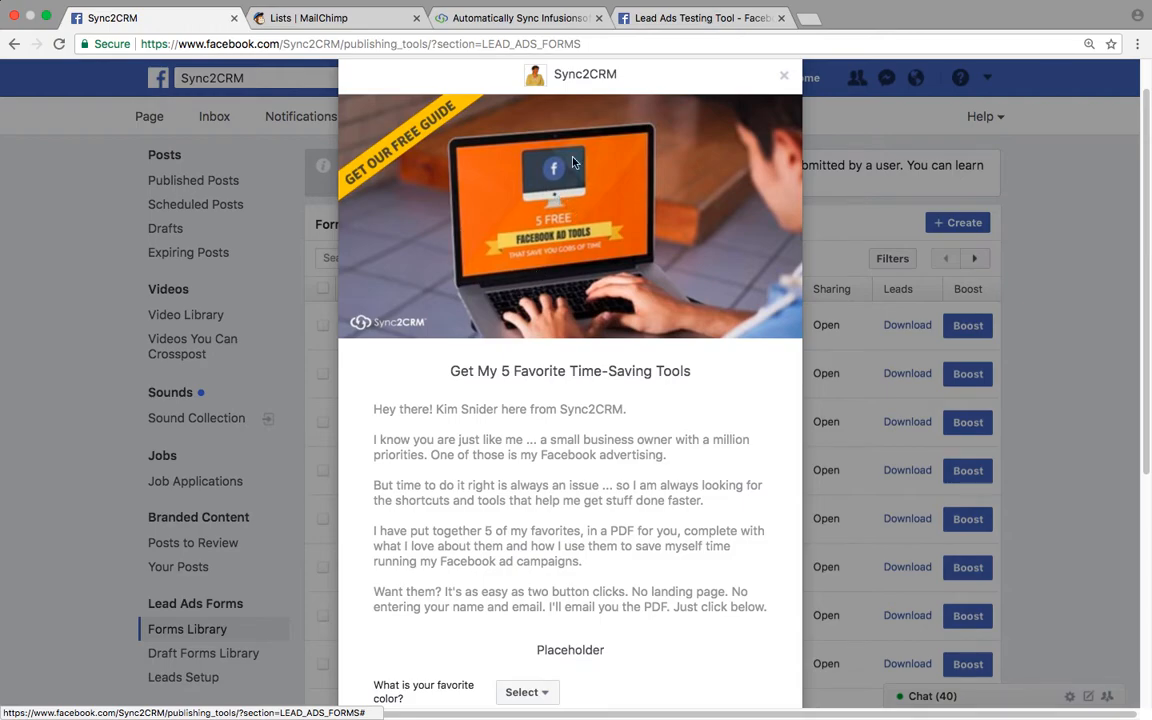
scroll(594, 236, down, 8)
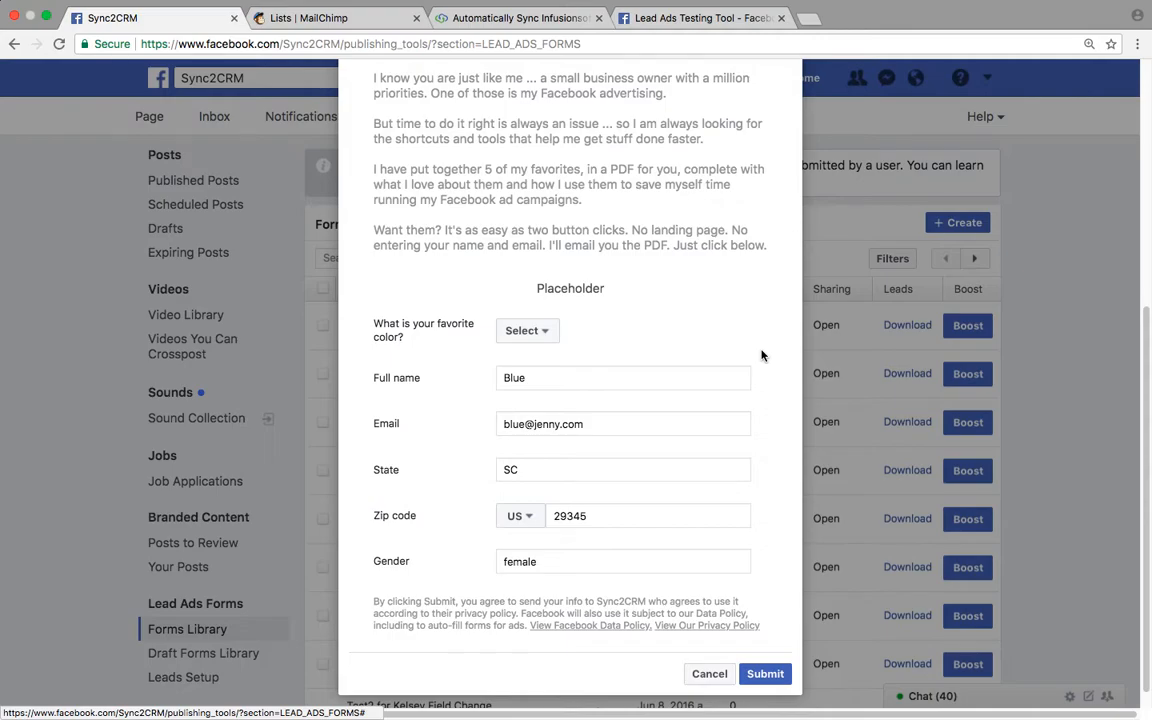
click(328, 27)
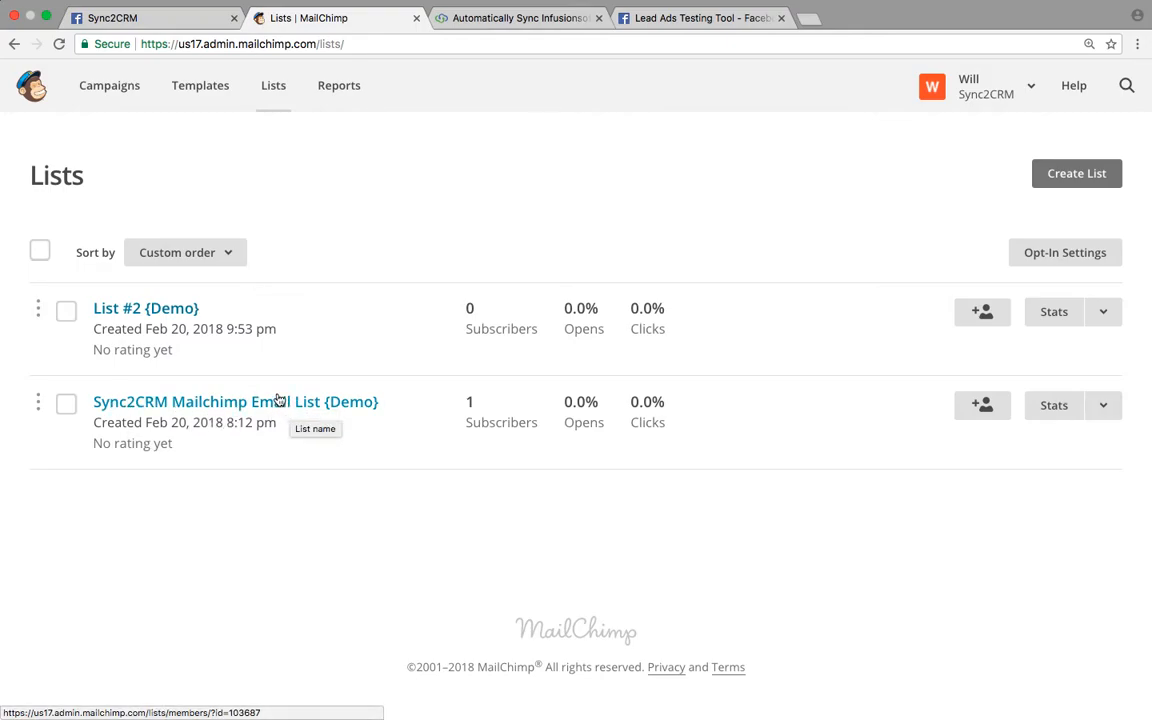
- Open the Sync2CRM Mailchimp Email List {Demo} and its General signup forms designer
click(200, 405)
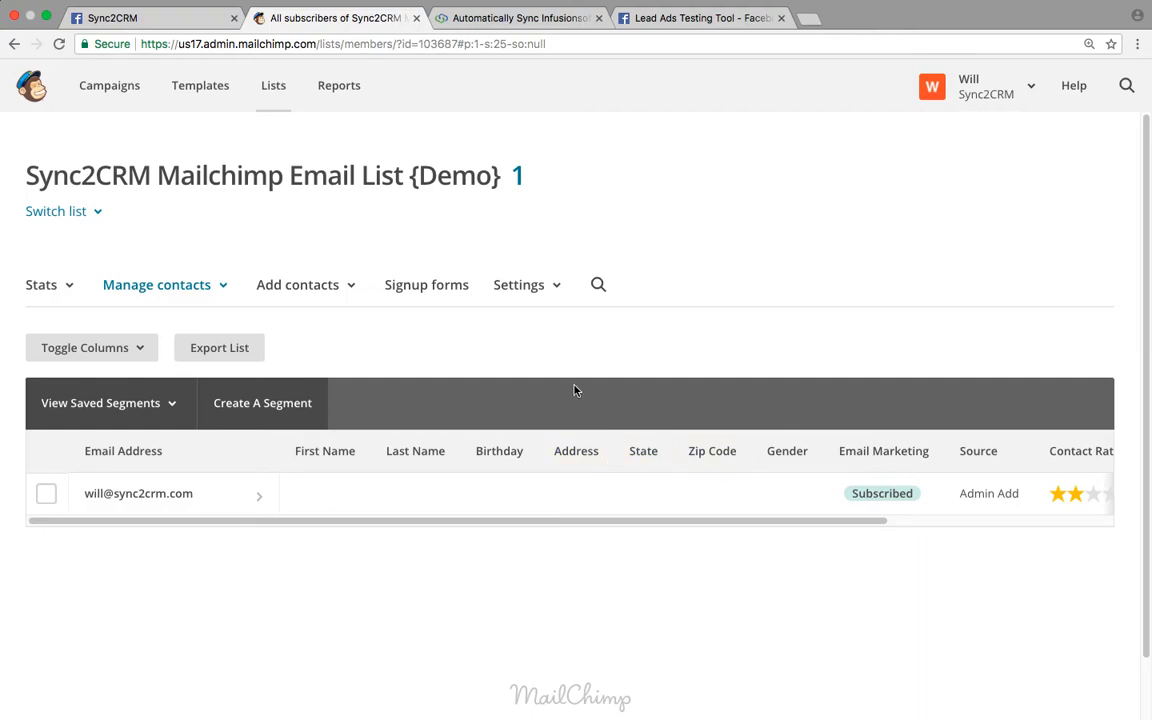
click(418, 290)
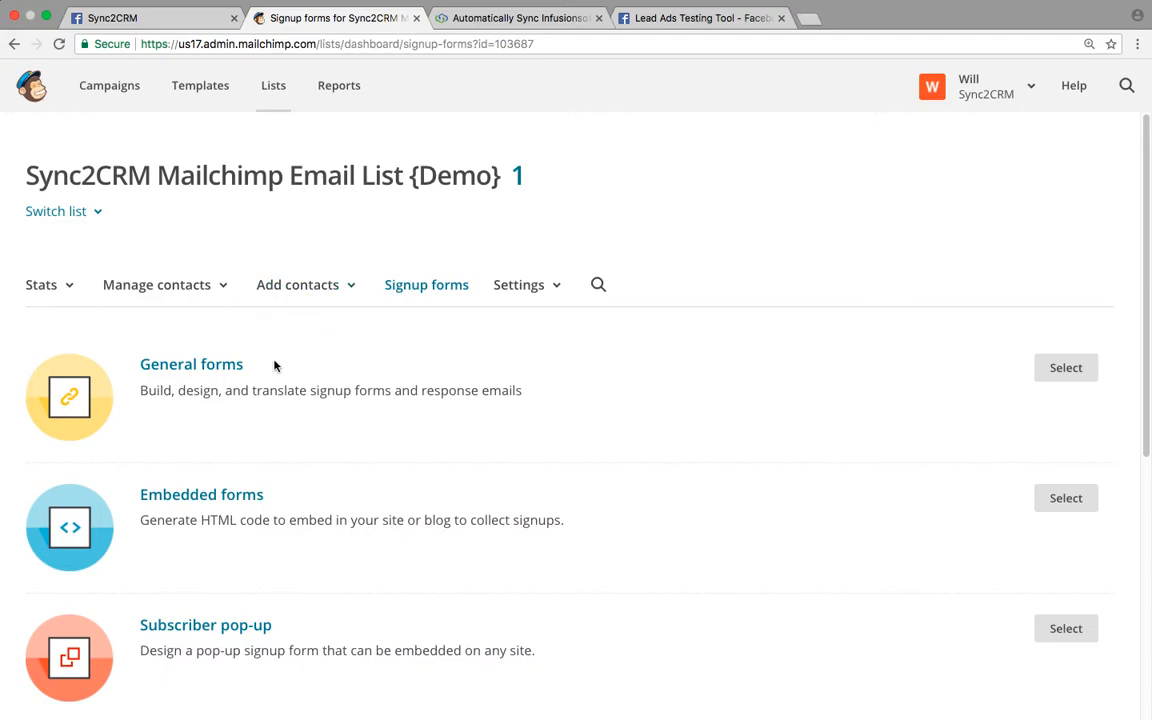
click(216, 372)
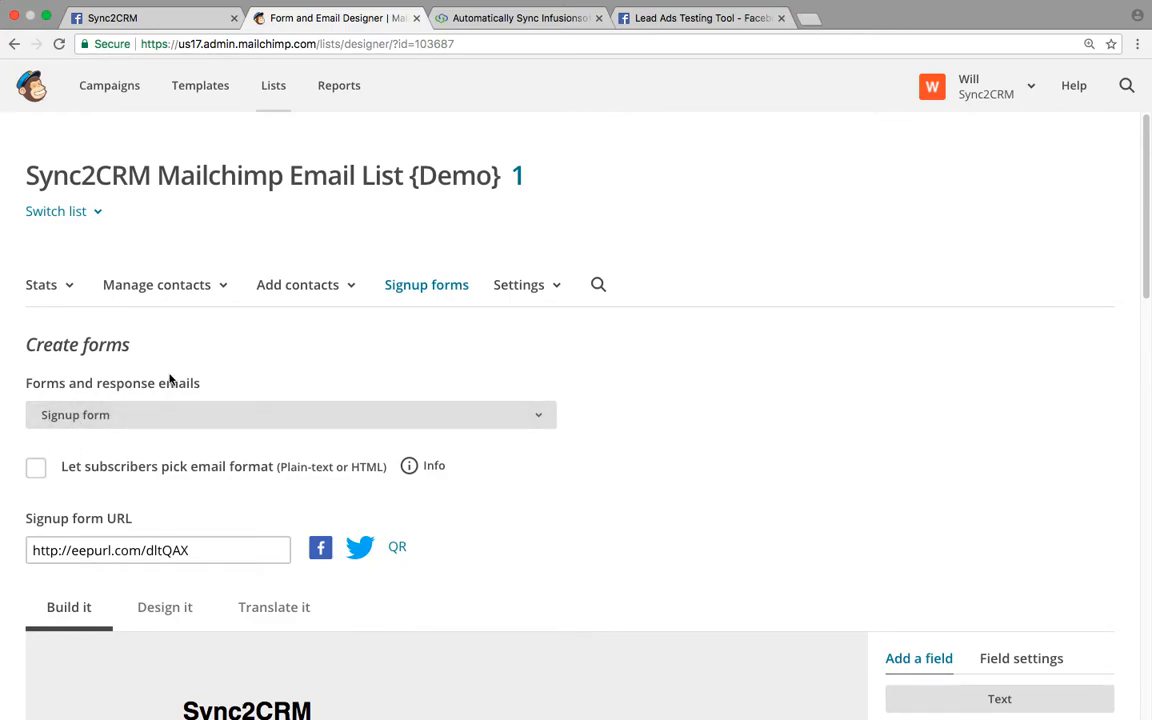
scroll(168, 378, down, 5)
scroll(168, 378, down, 4)
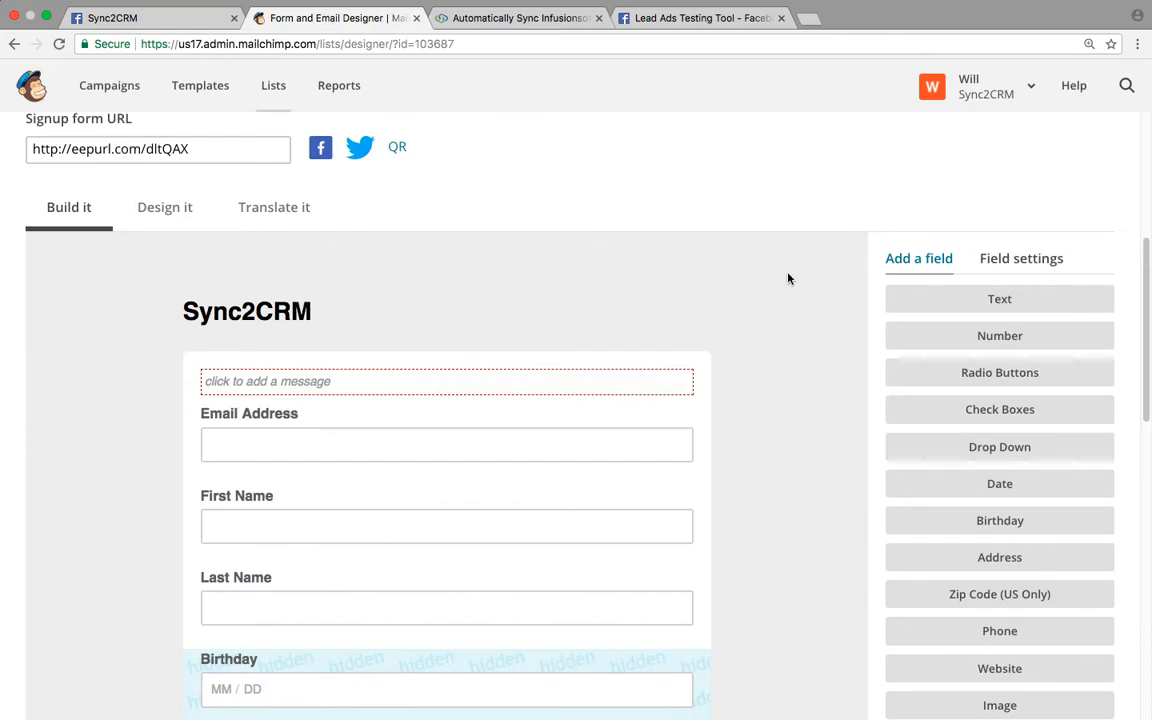
scroll(788, 279, down, 1)
scroll(788, 279, down, 1)
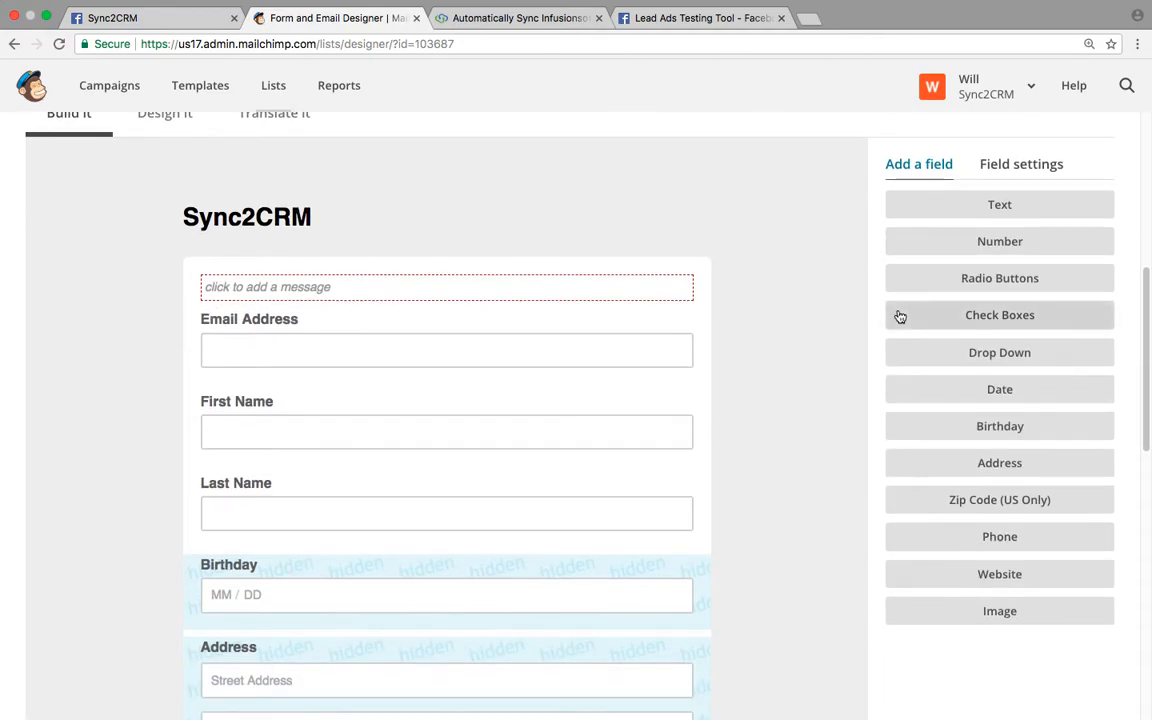
scroll(590, 594, down, 3)
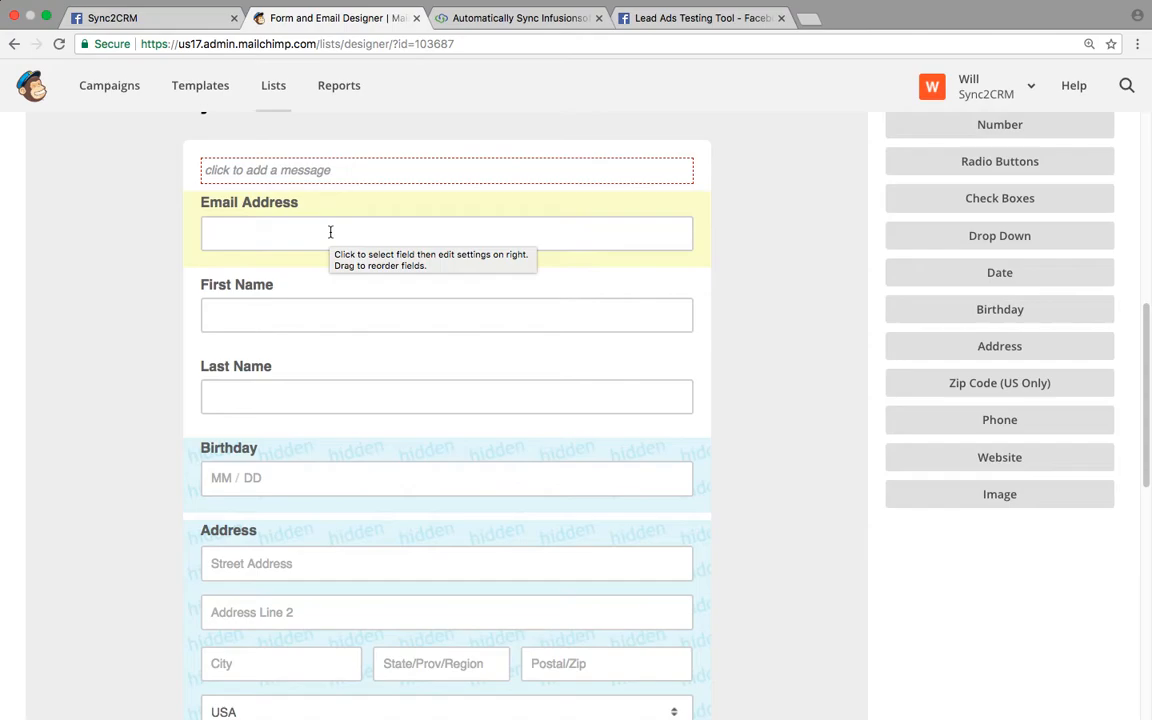
scroll(309, 279, down, 5)
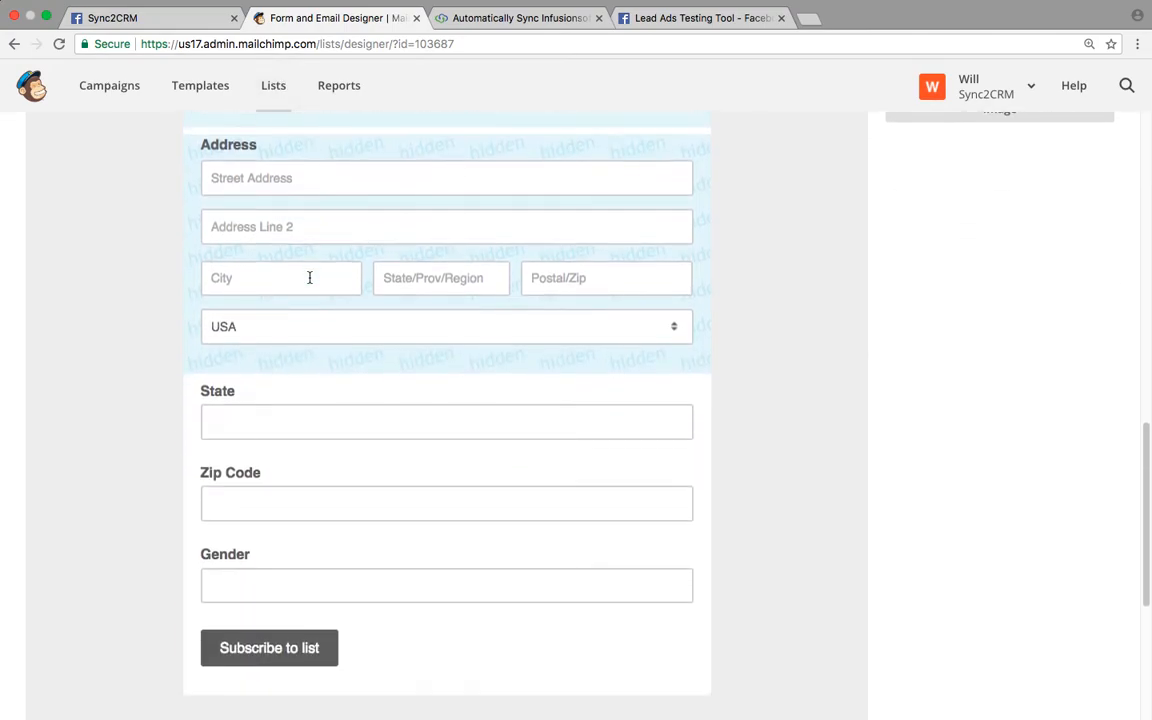
scroll(311, 278, up, 3)
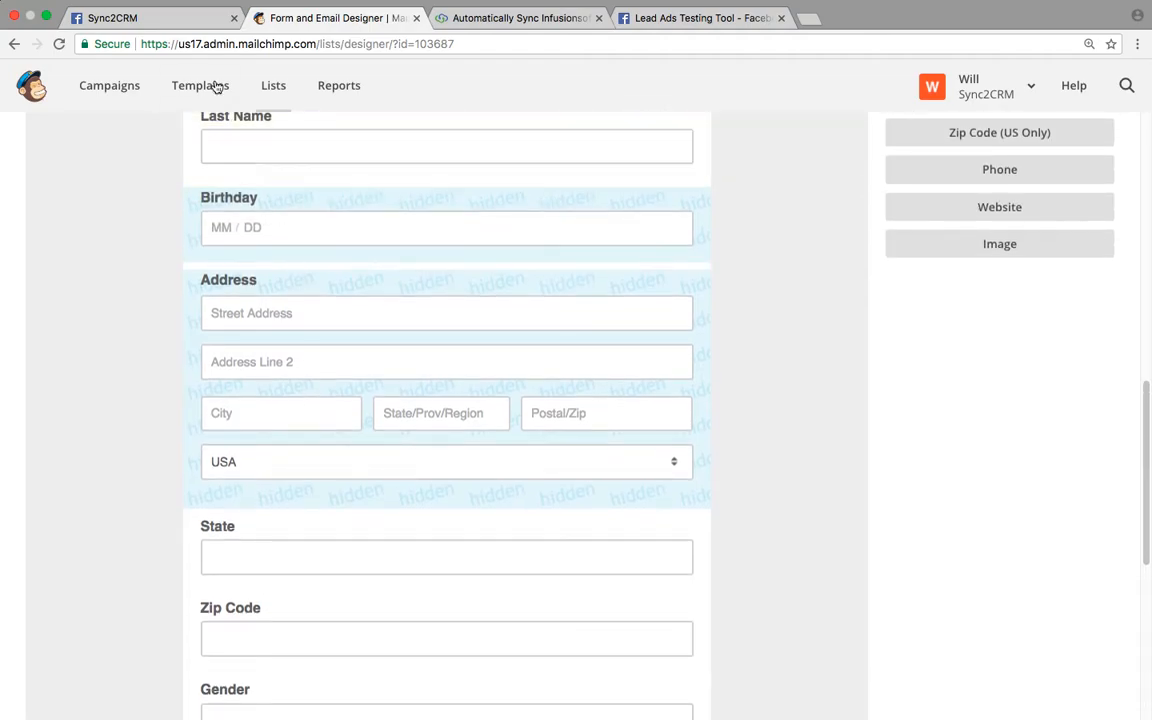
click(163, 19)
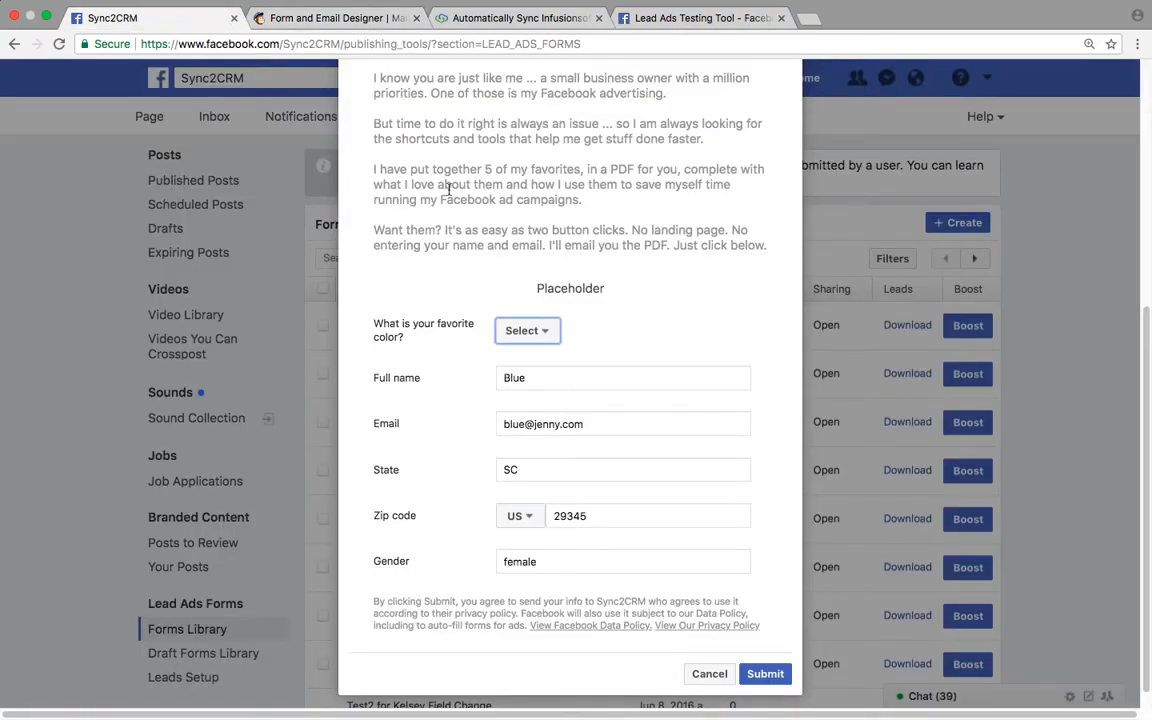
scroll(448, 190, down, 1)
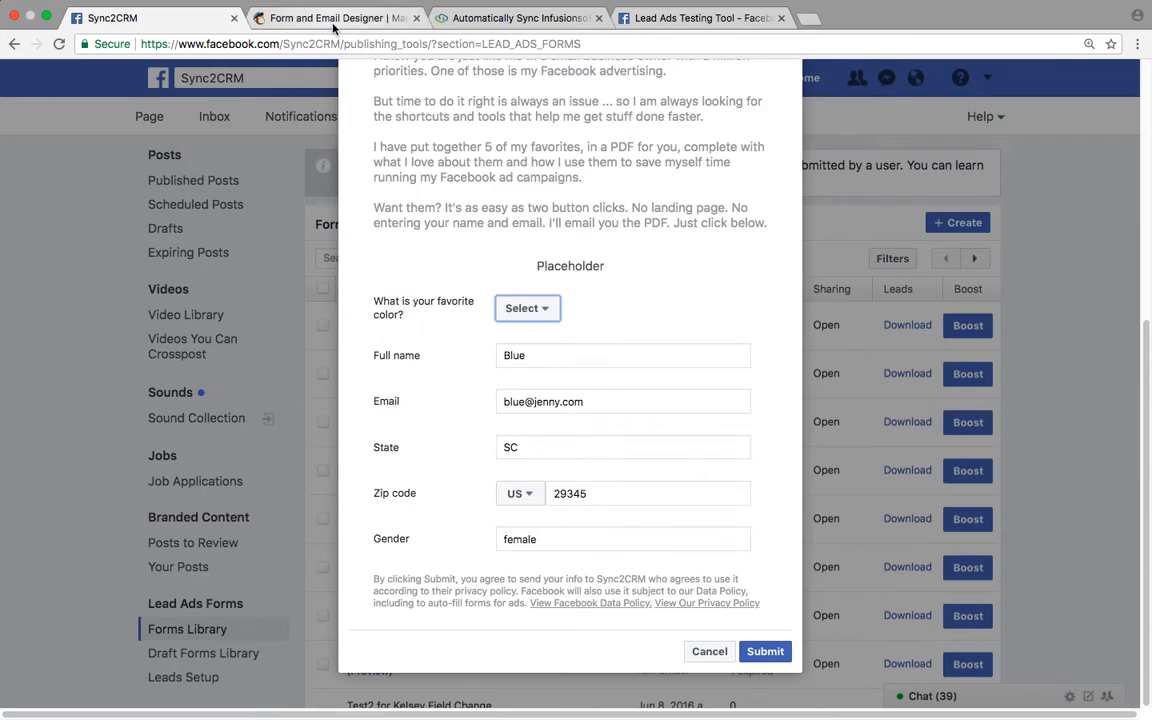
click(301, 25)
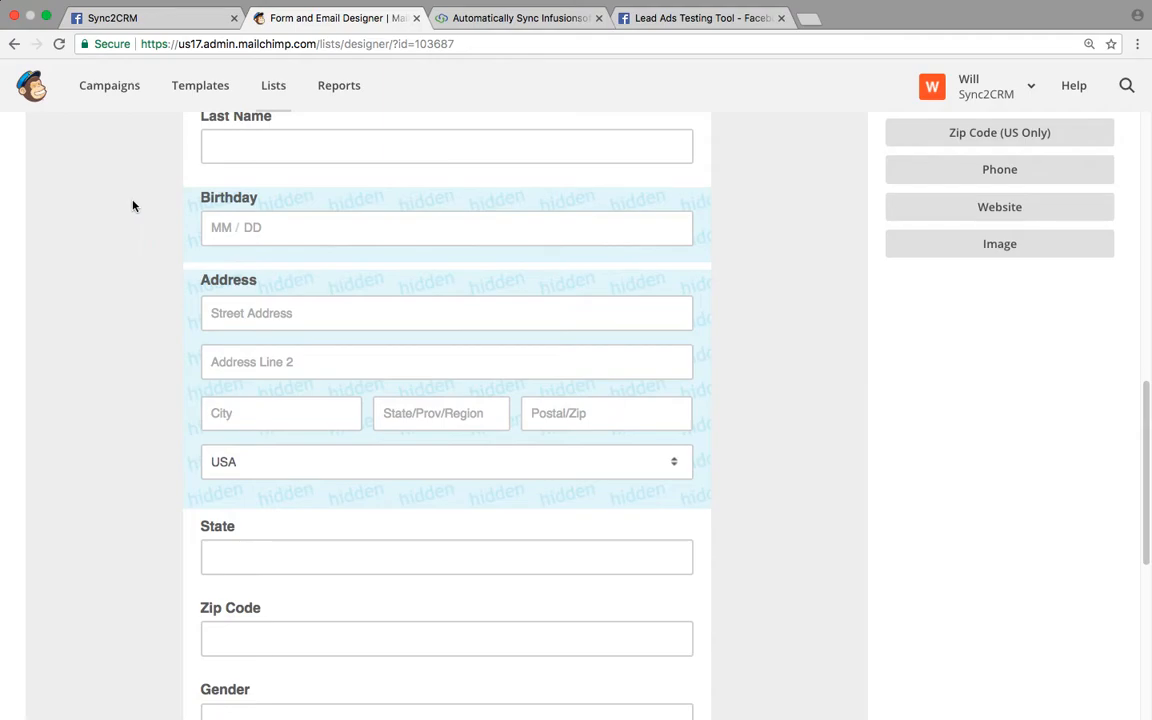
scroll(133, 206, up, 3)
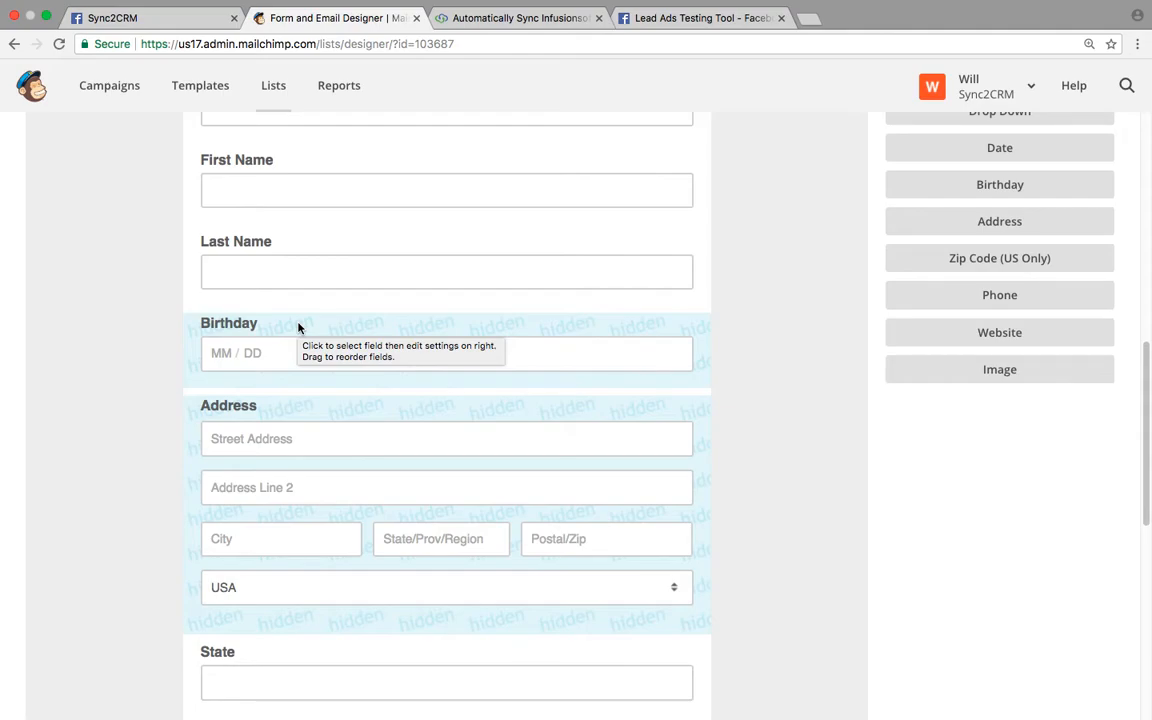
- Scroll the Sync2CRM signup form builder down to the hidden Birthday and Address fields
scroll(298, 327, down, 5)
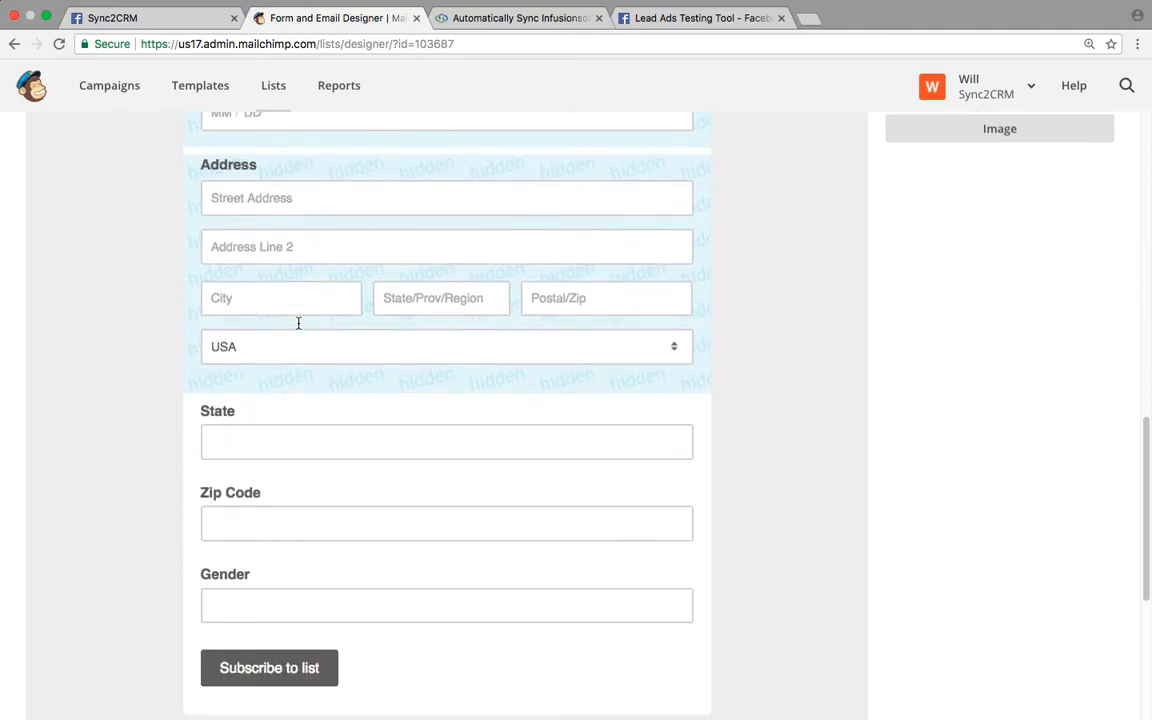
scroll(298, 325, up, 4)
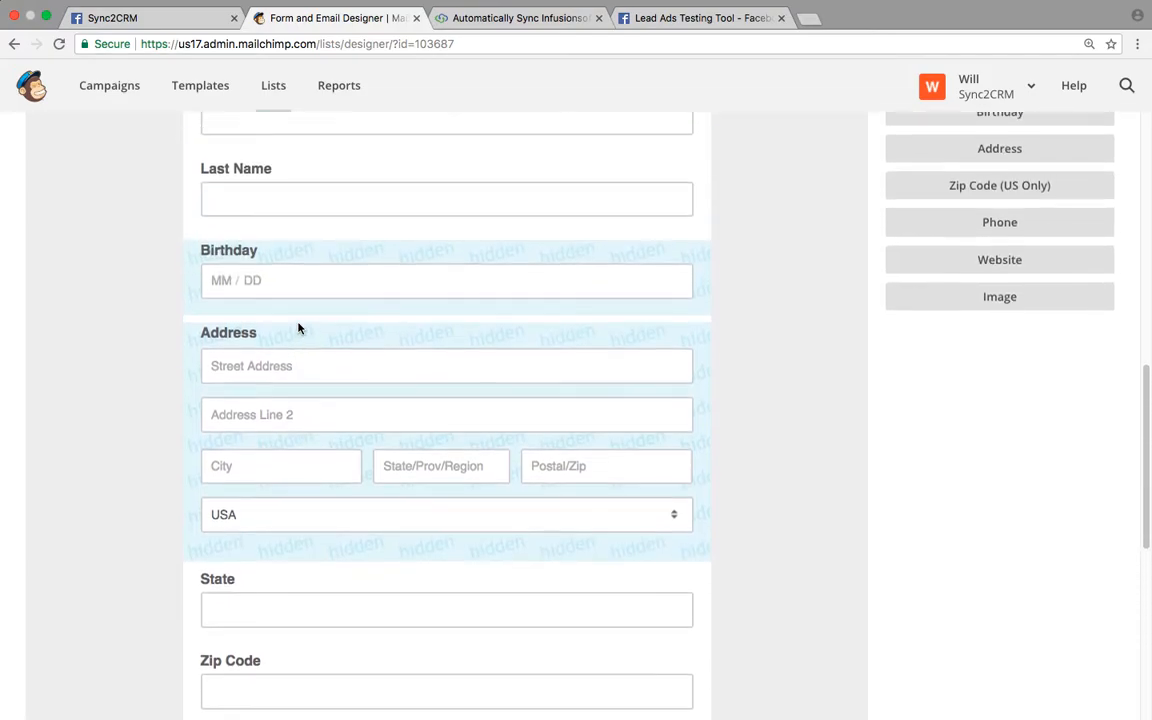
scroll(298, 327, up, 3)
scroll(539, 355, up, 6)
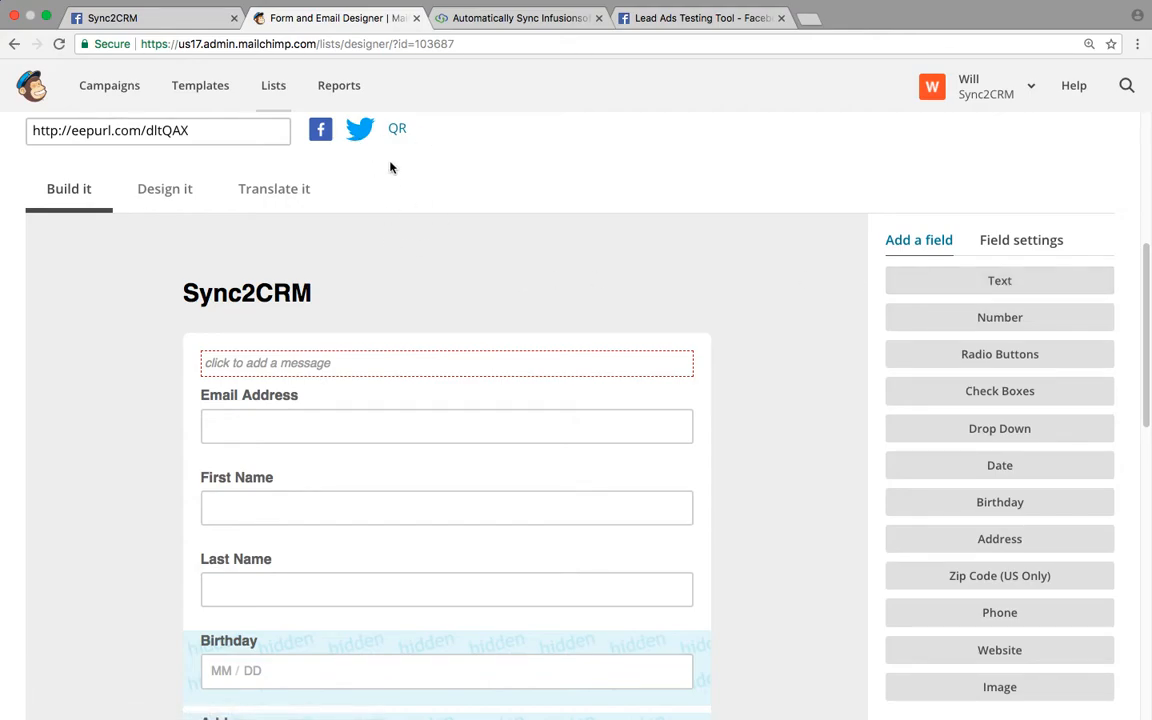
scroll(504, 228, down, 5)
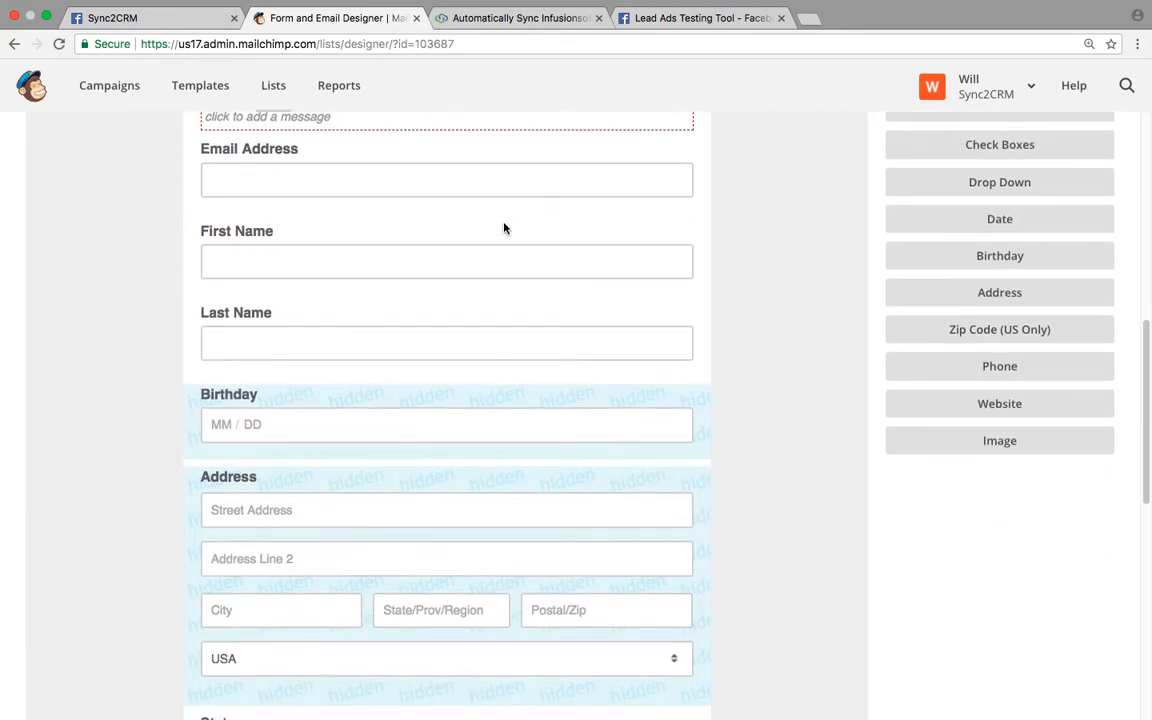
- Delete the Birthday field from the signup form, confirming with DELETE
click(278, 396)
click(237, 469)
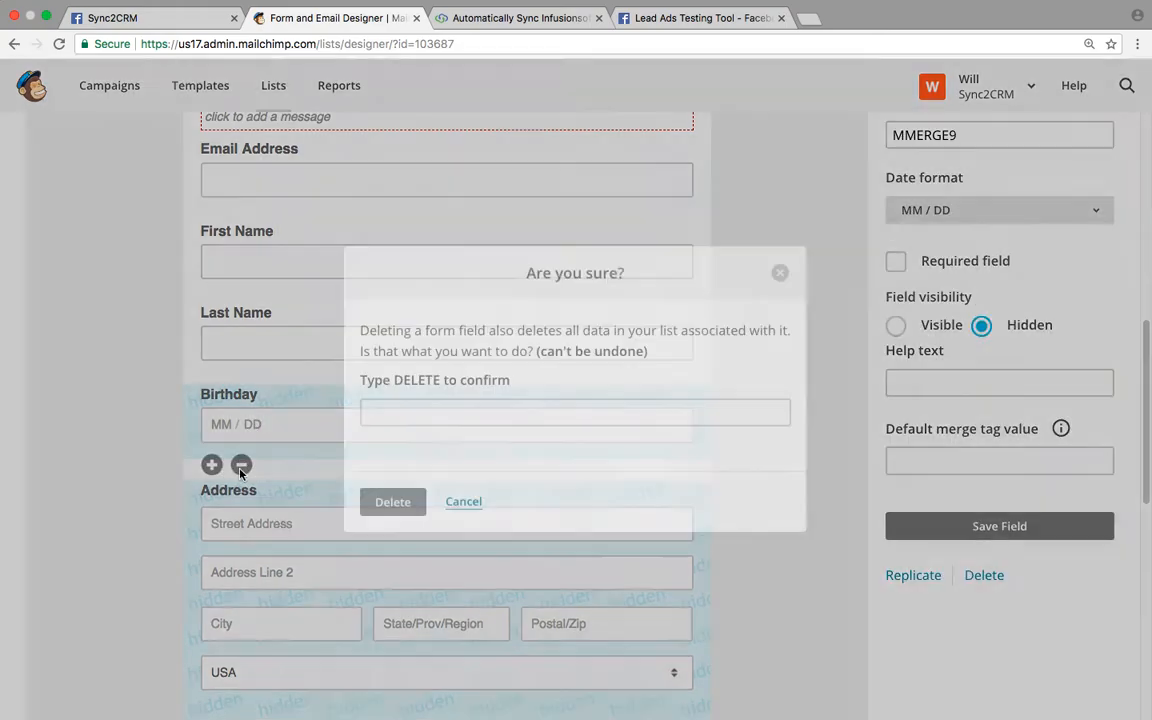
click(375, 406)
text(DELETE)
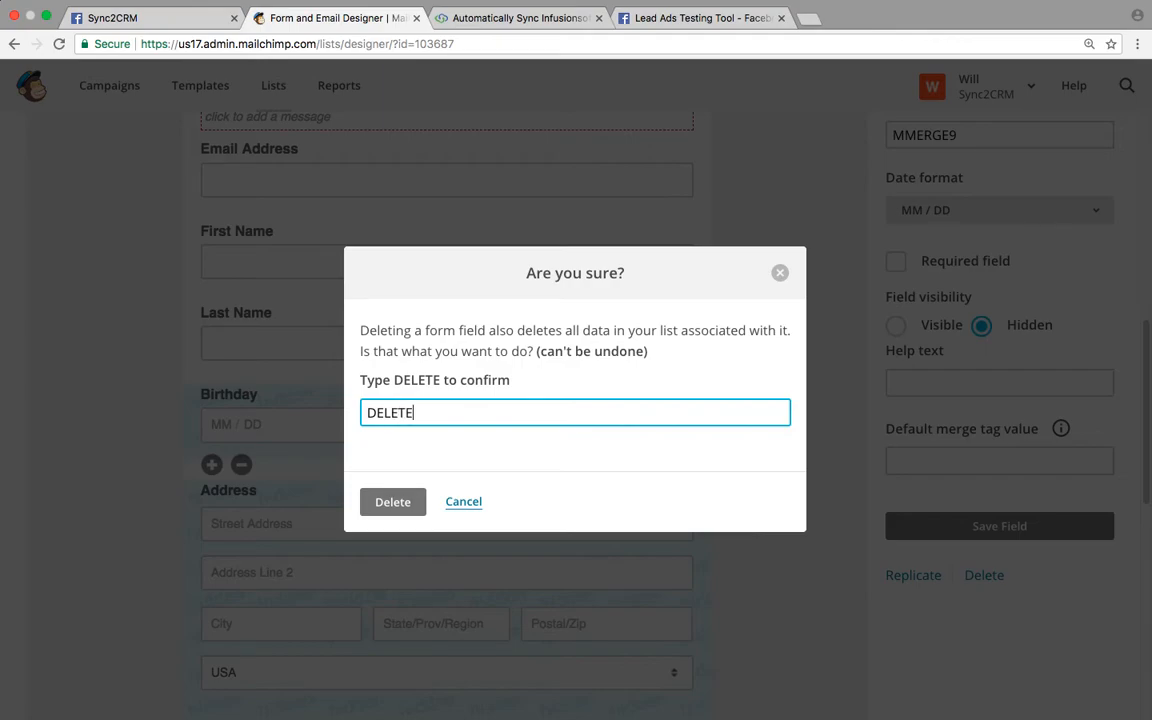
key(Return)
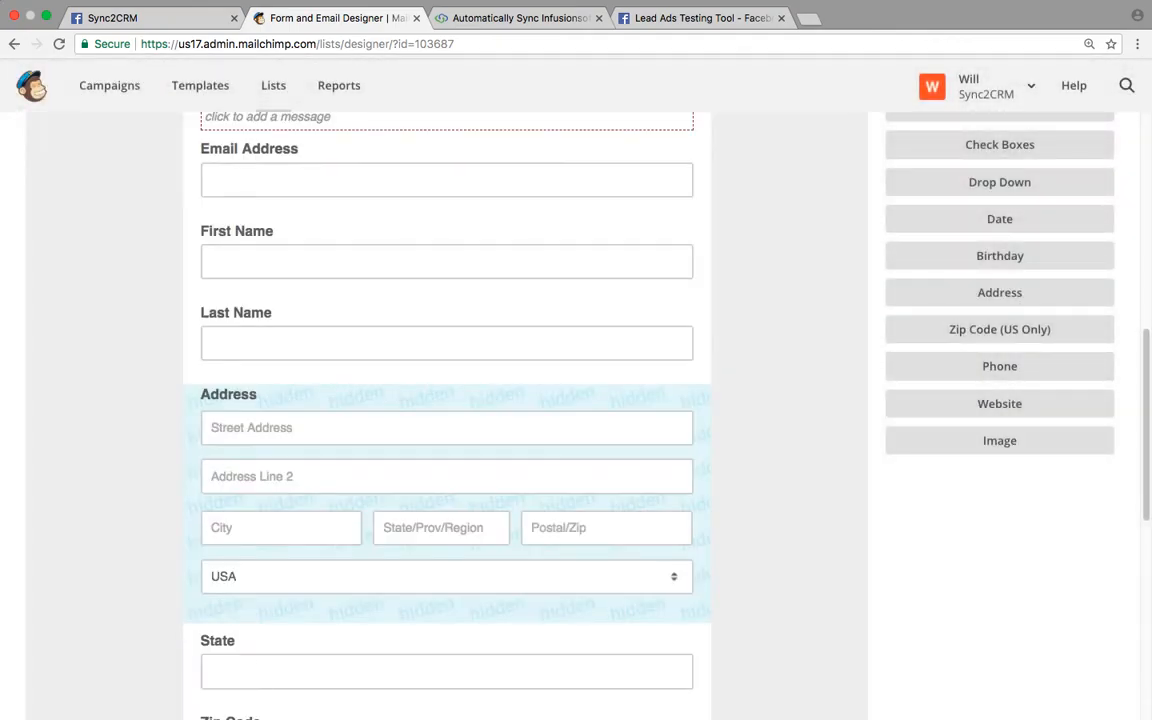
- Delete the Address field block, confirming with DELETE, leaving State, Zip Code and Gender
scroll(267, 442, down, 1)
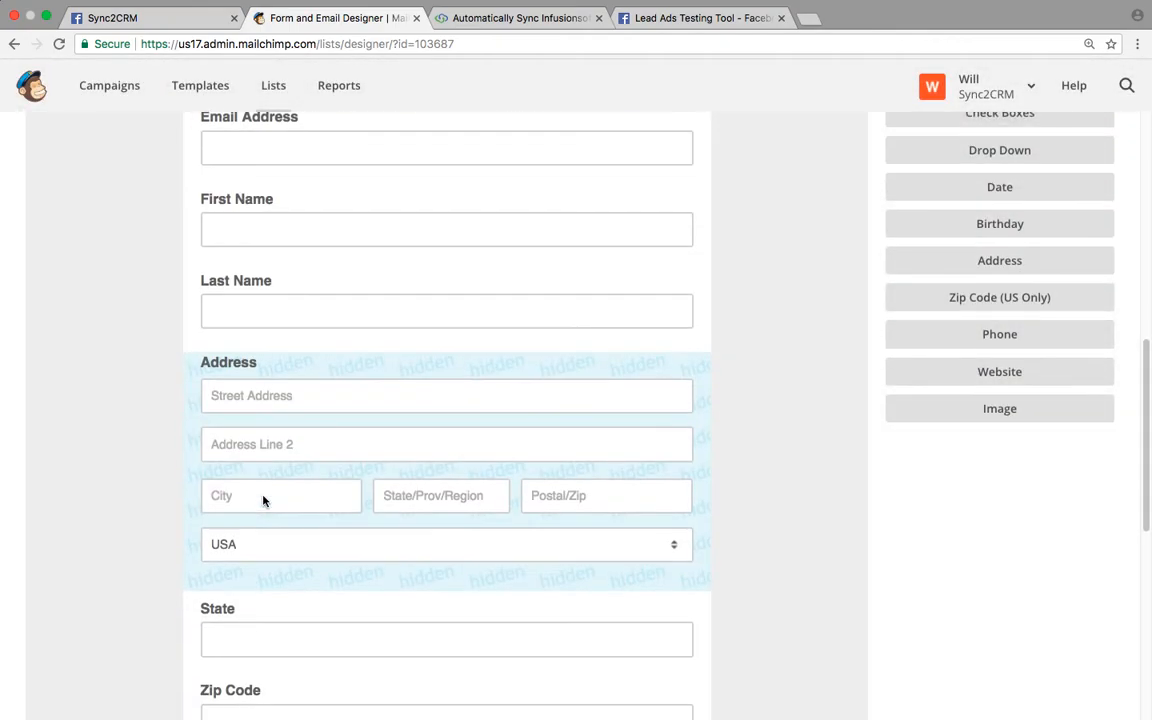
click(252, 573)
click(241, 591)
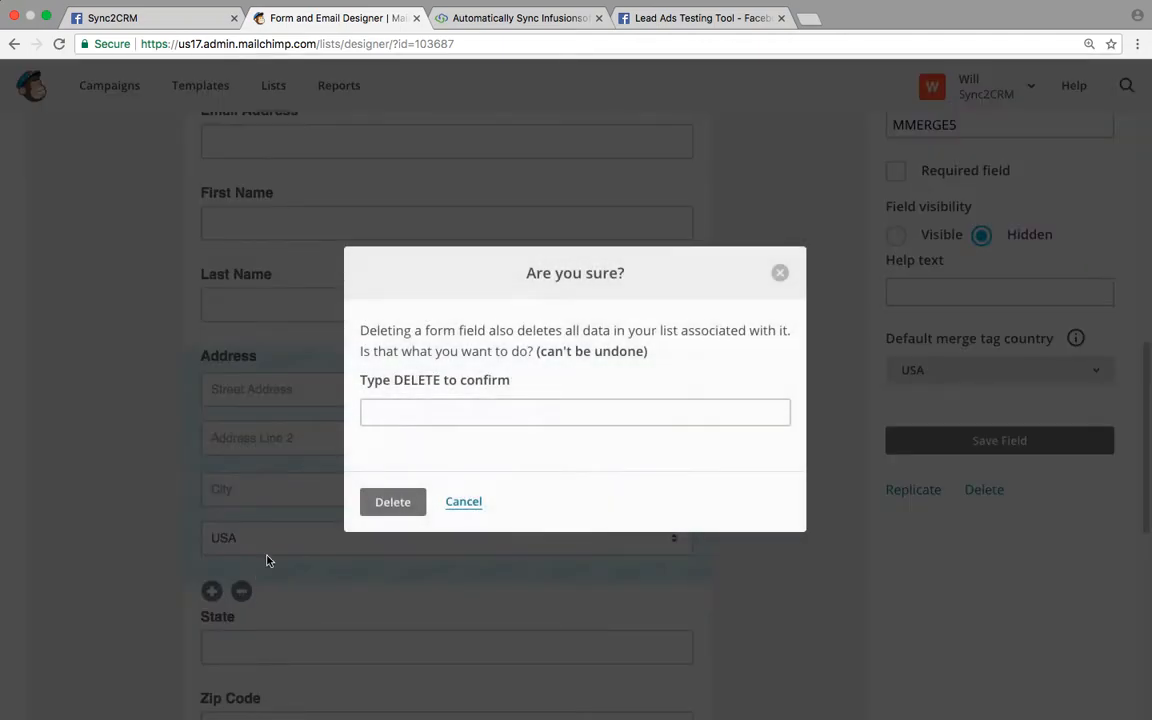
click(382, 422)
text(DELETE)
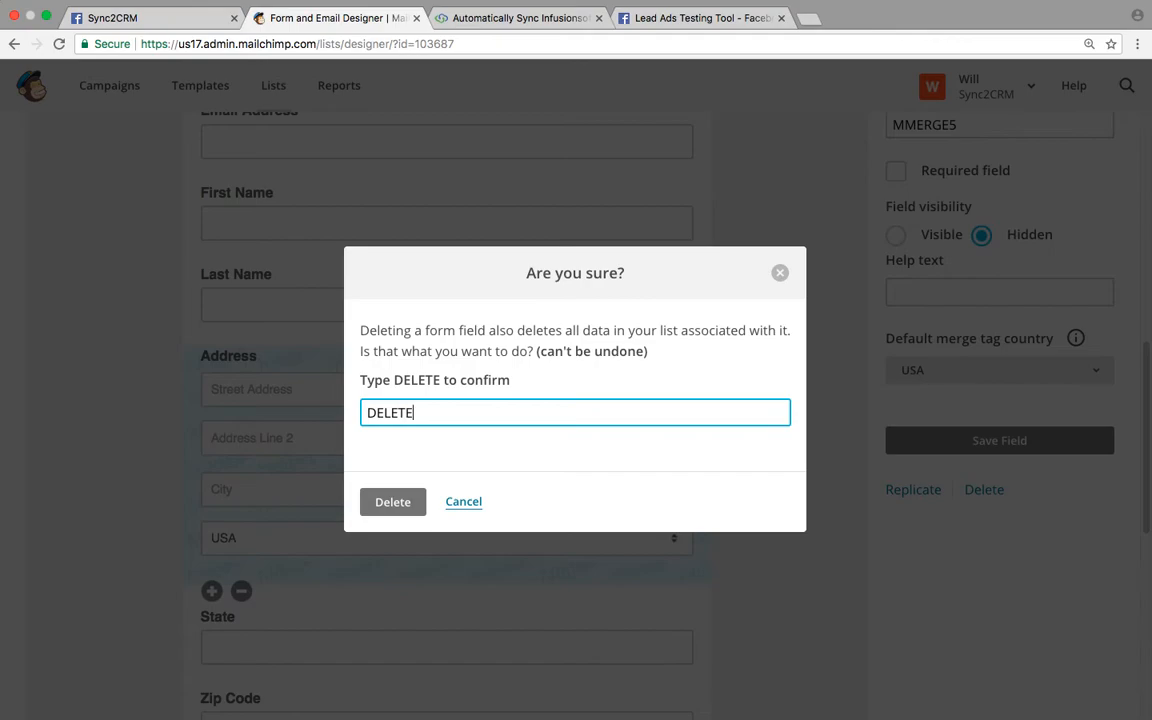
key(Return)
scroll(483, 284, down, 1)
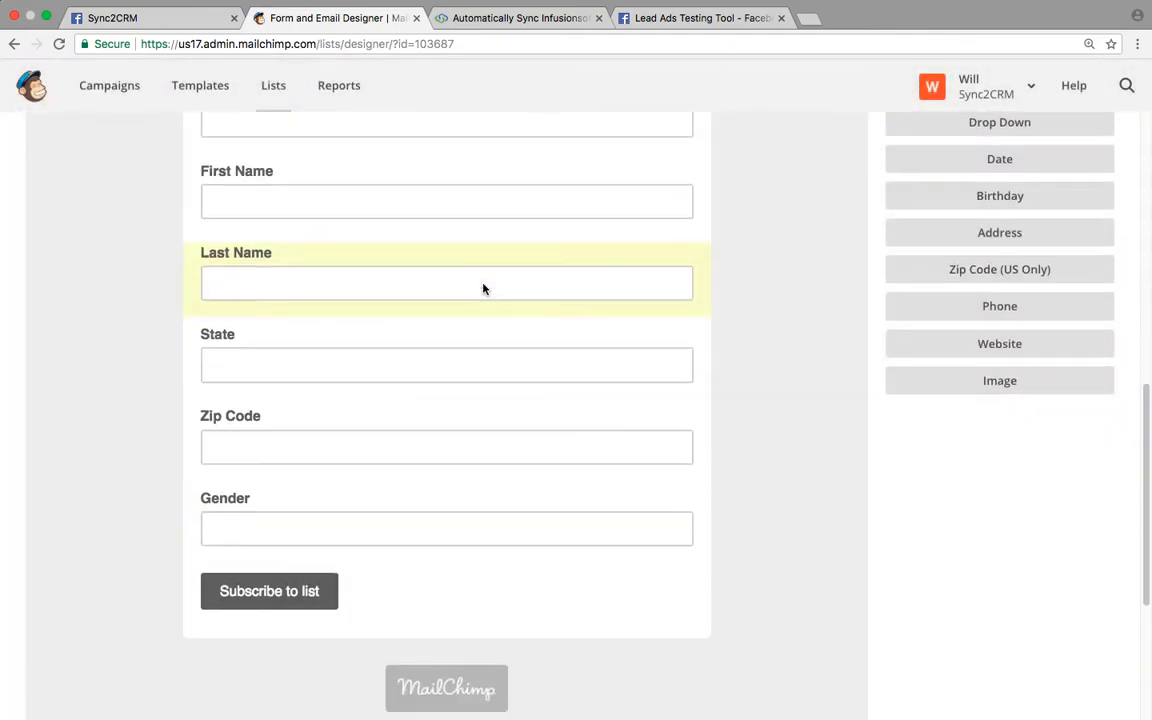
scroll(483, 286, down, 1)
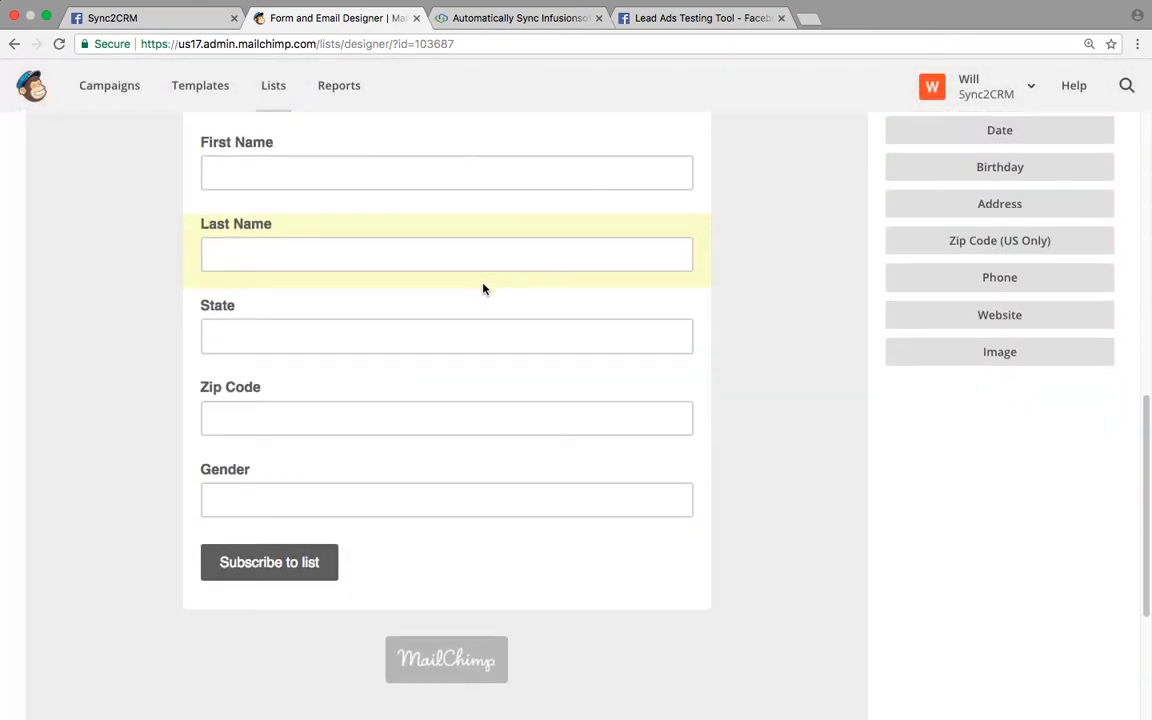
scroll(483, 289, up, 5)
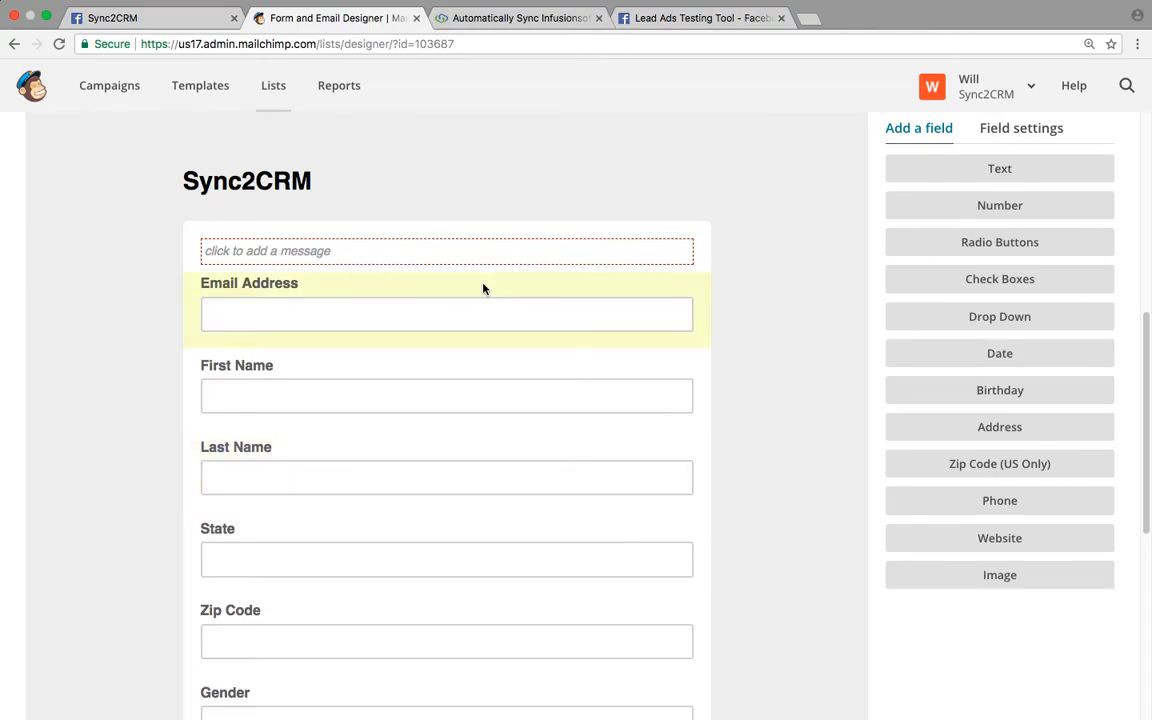
mouse_move(499, 196)
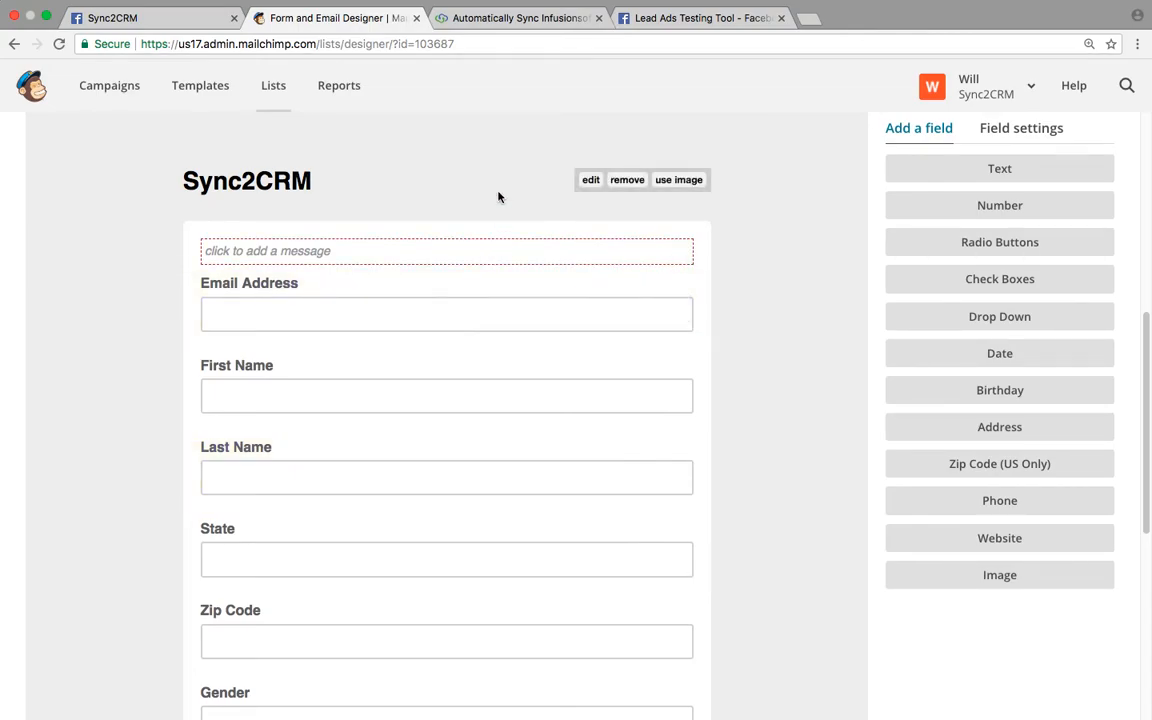
- In Sync2CRM, review the connected accounts, then return to the Profiles list
click(492, 24)
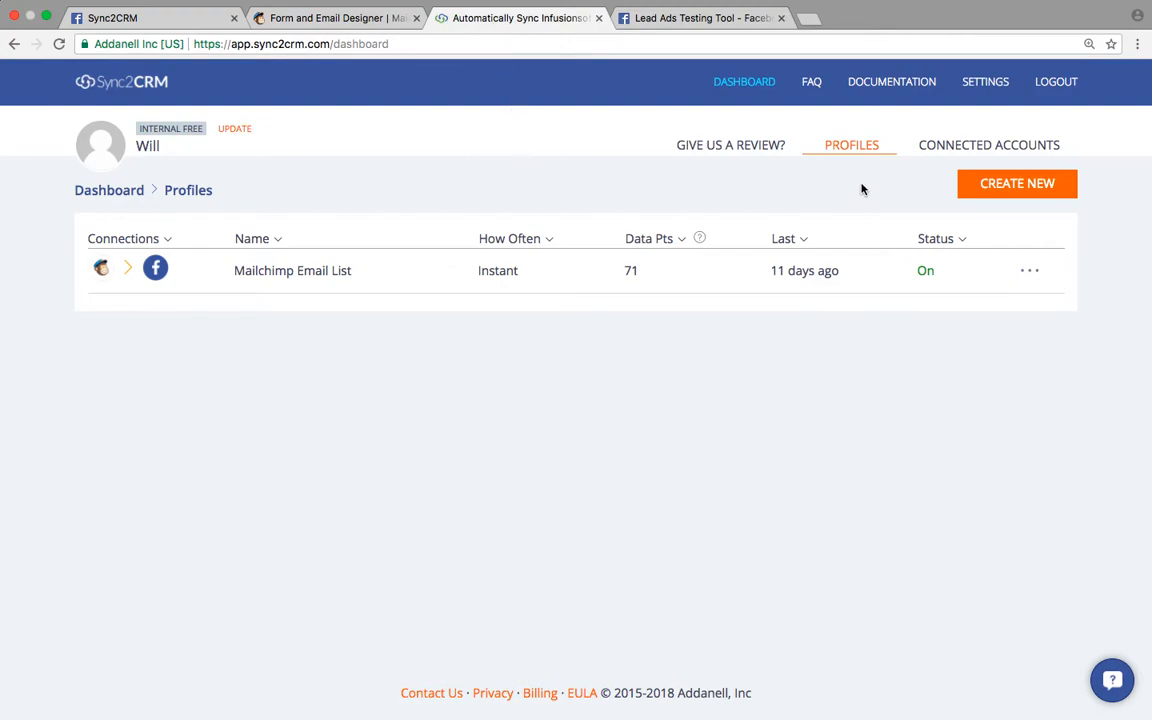
click(939, 148)
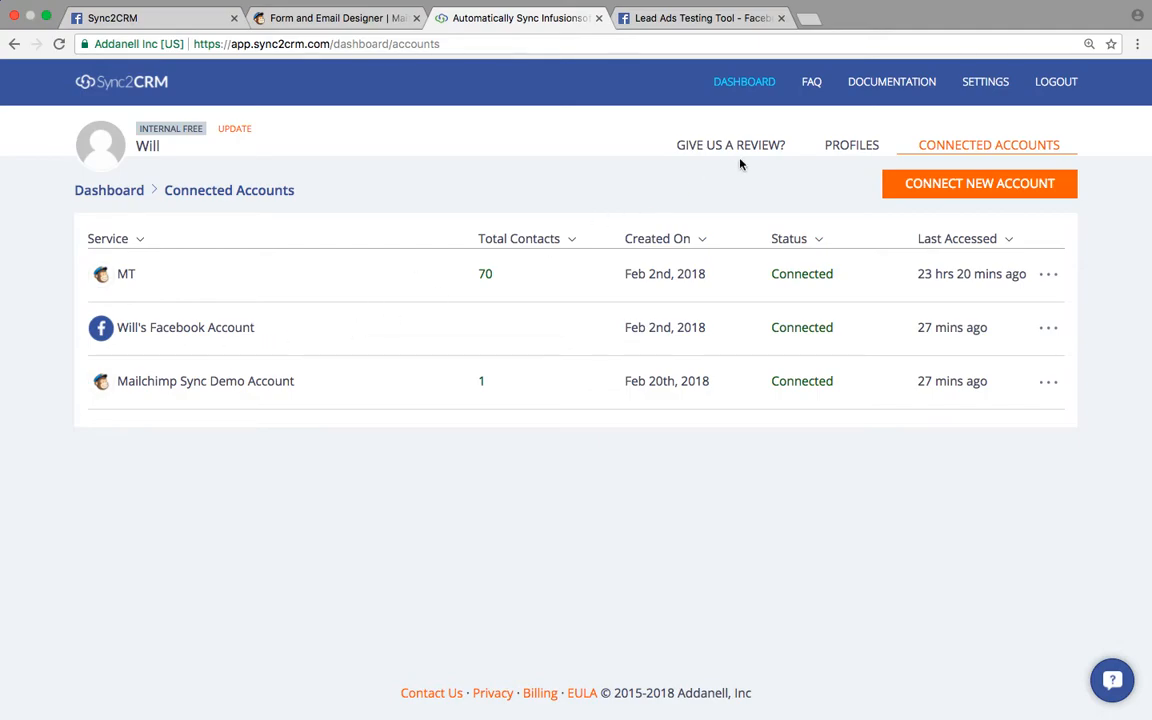
click(848, 146)
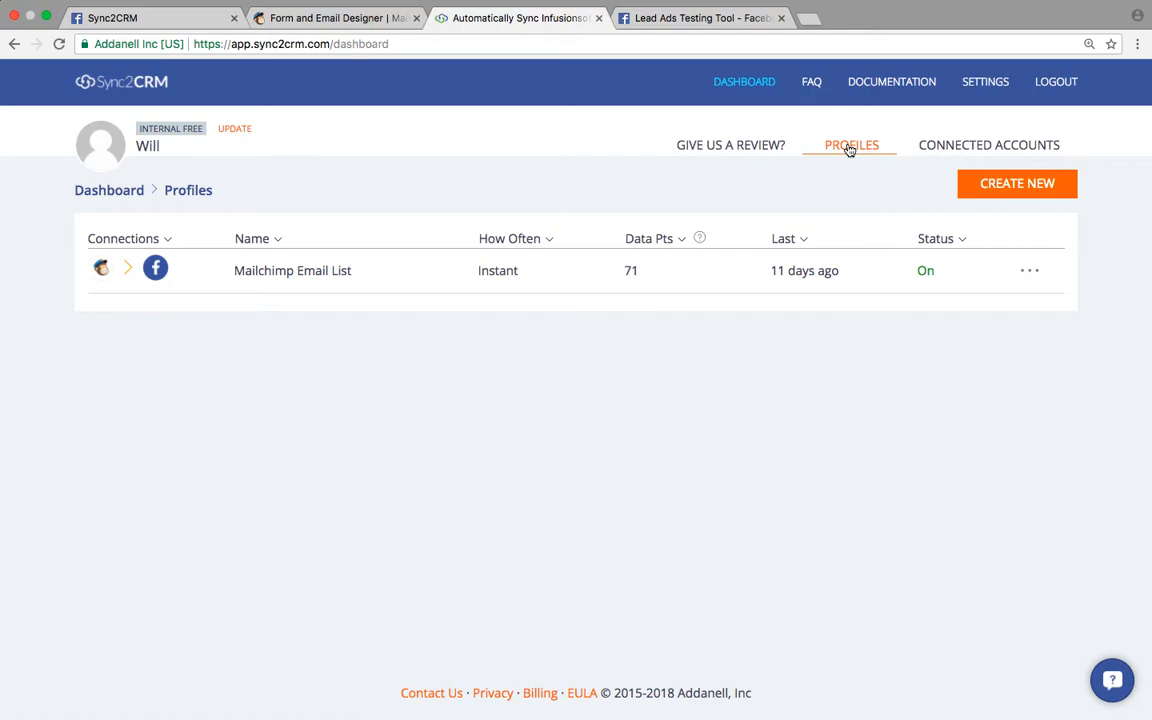
- Create a new sync profile with Facebook Lead Ads as the platform
click(1005, 191)
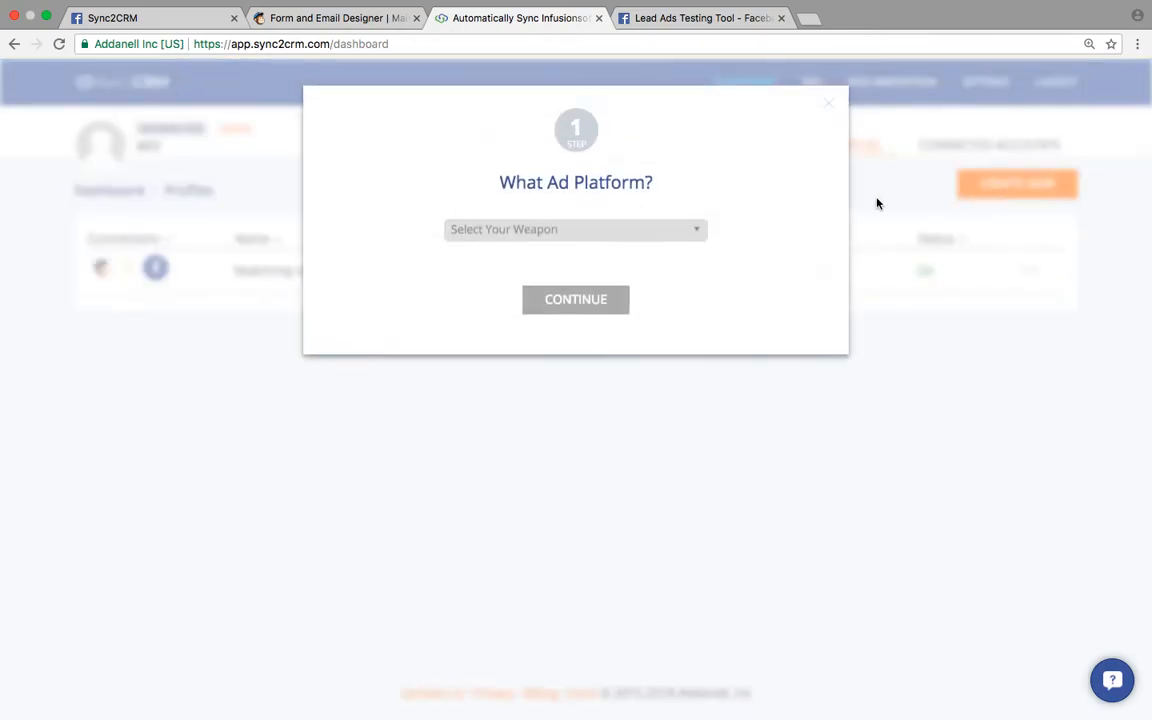
click(562, 226)
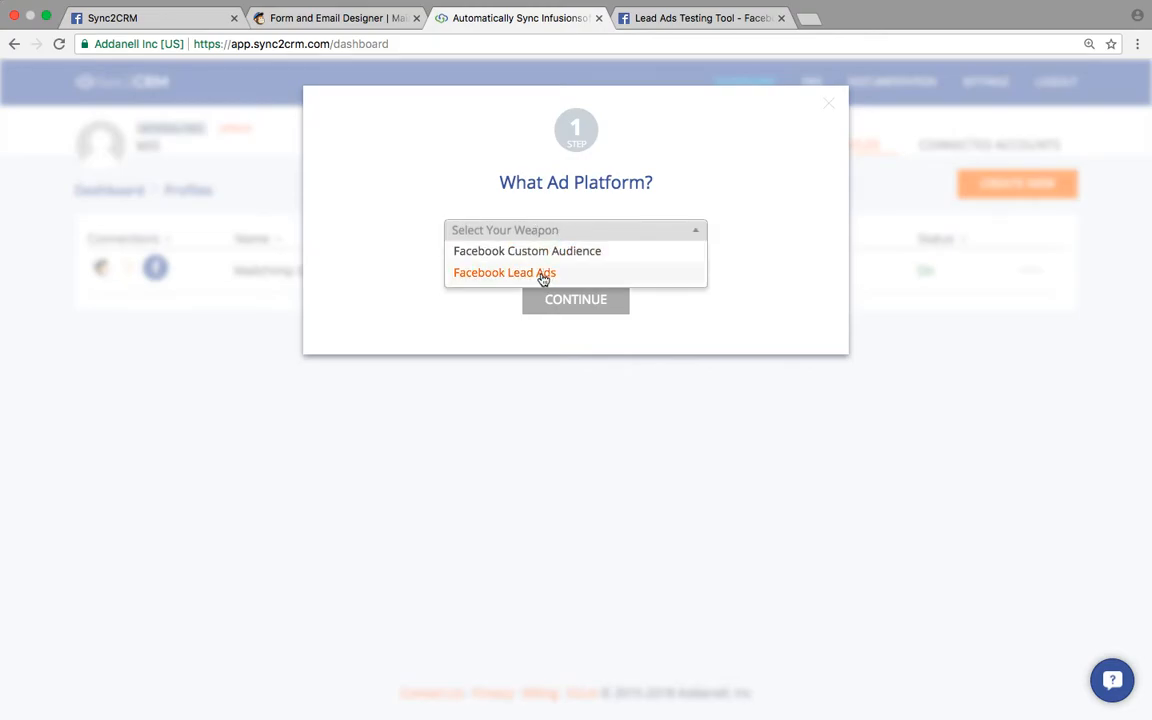
click(543, 274)
click(581, 300)
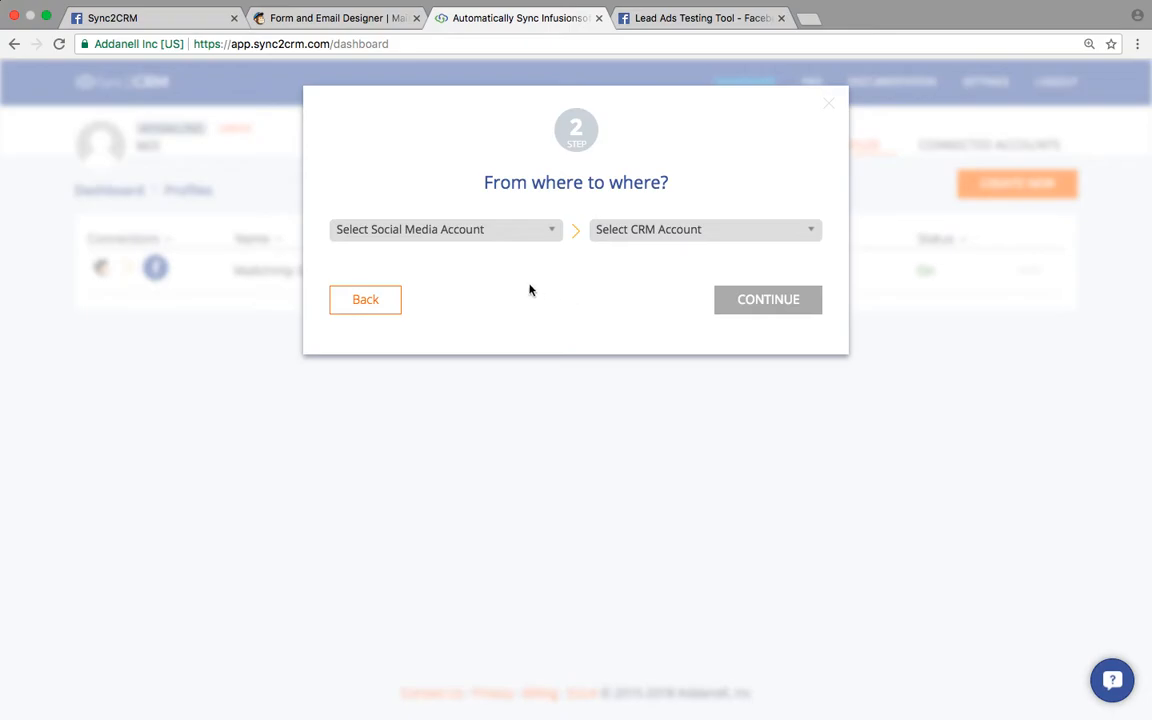
- Set the Facebook account as source and MailChimp Mailchimp Sync Demo Account as destination
click(514, 240)
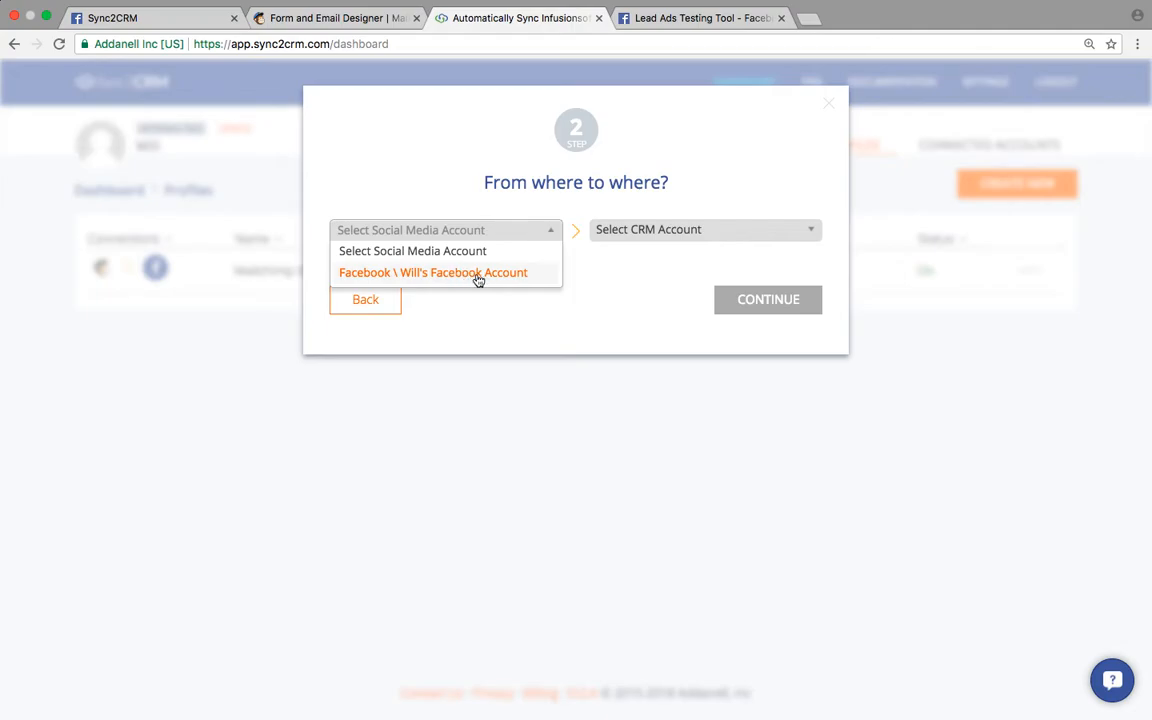
click(483, 274)
click(620, 230)
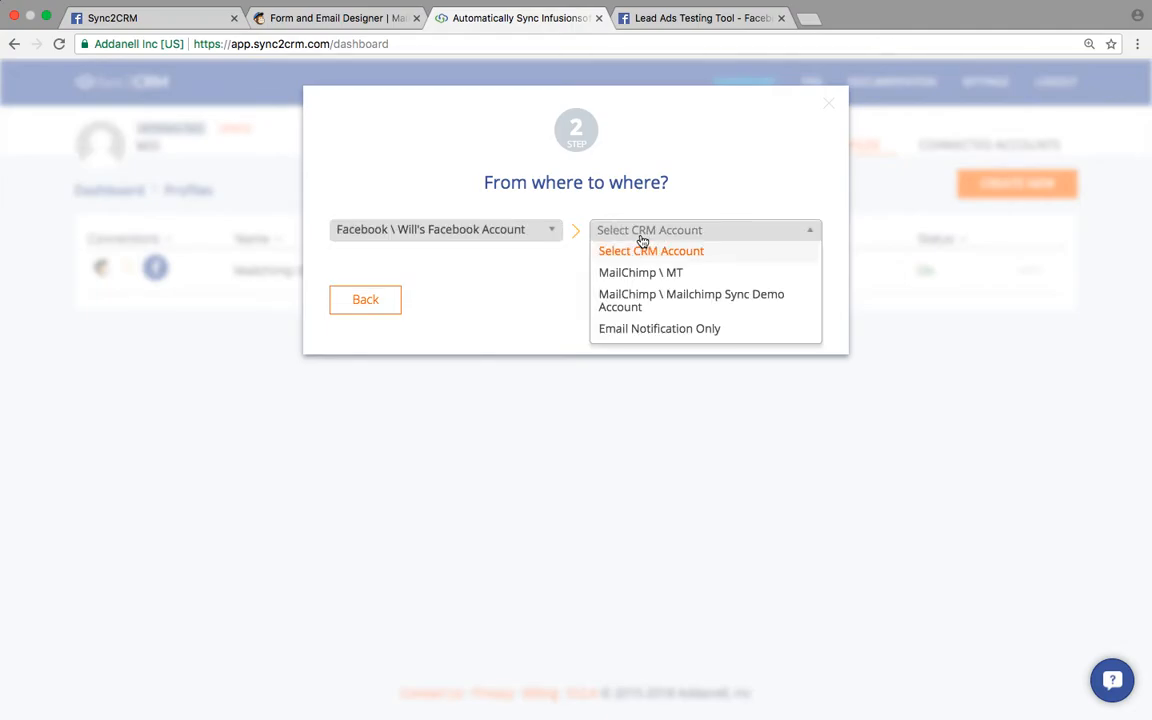
click(697, 302)
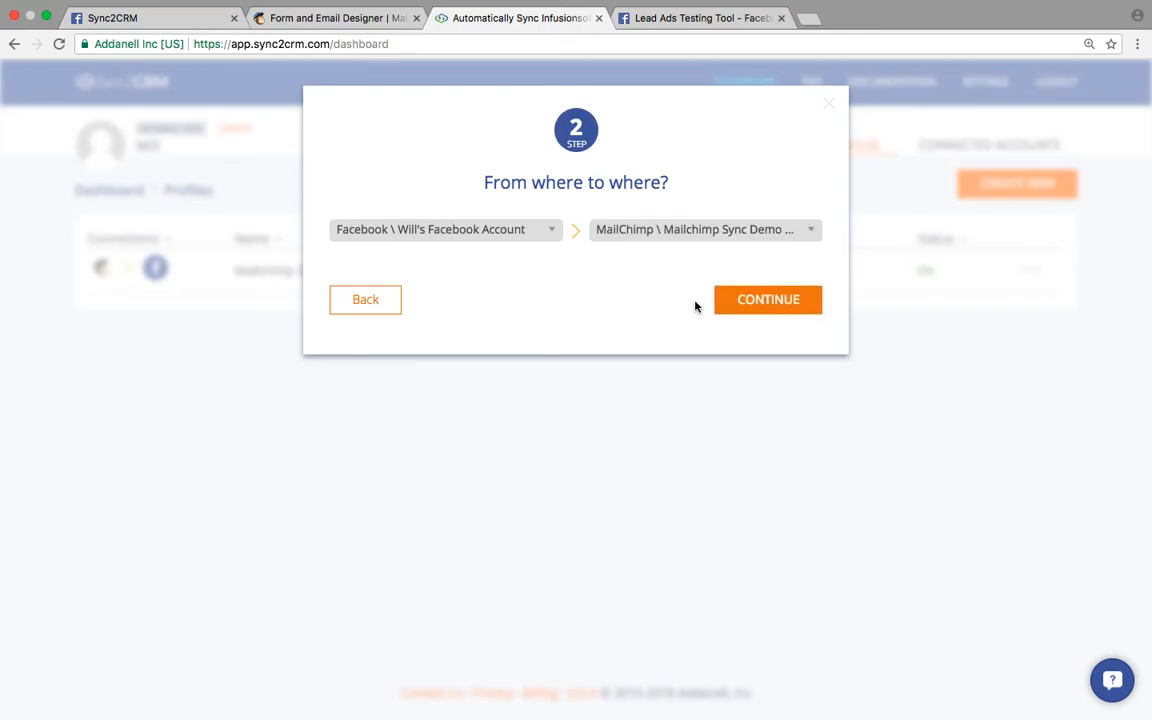
- Pair the Mailchimp Lead Ad Sync [Test] ad with the Sync2CRM Mailchimp Email List {Demo} list, dismissing the timeout warning
click(759, 302)
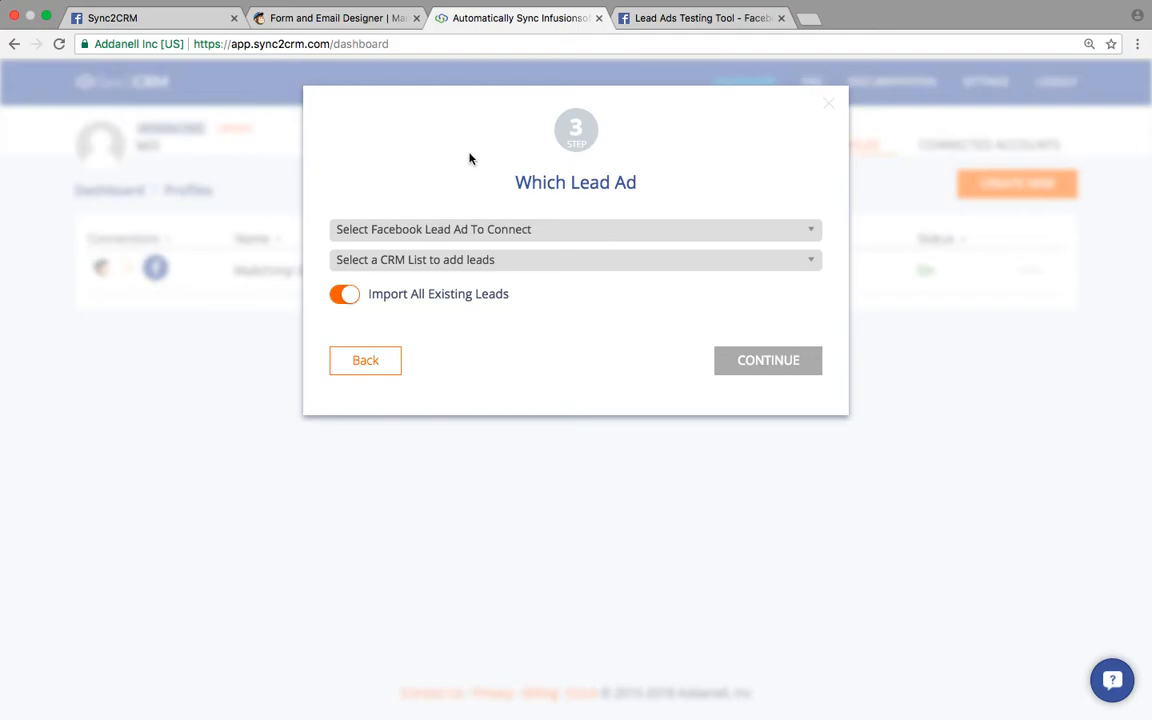
click(437, 232)
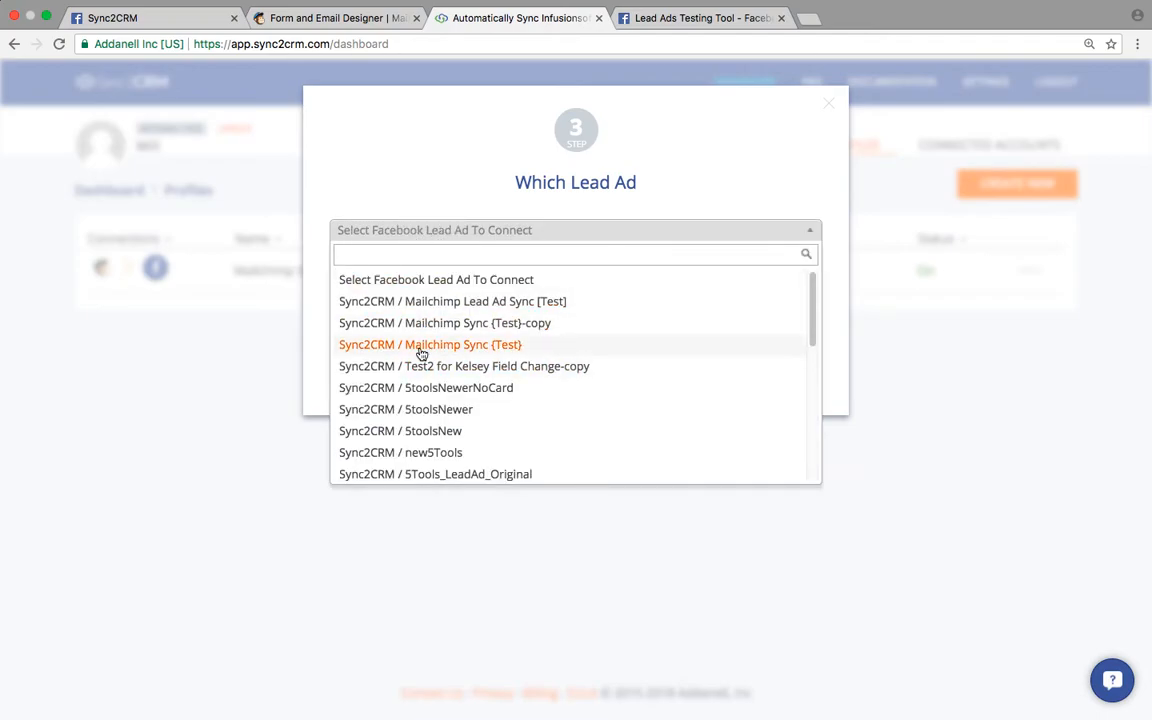
click(481, 312)
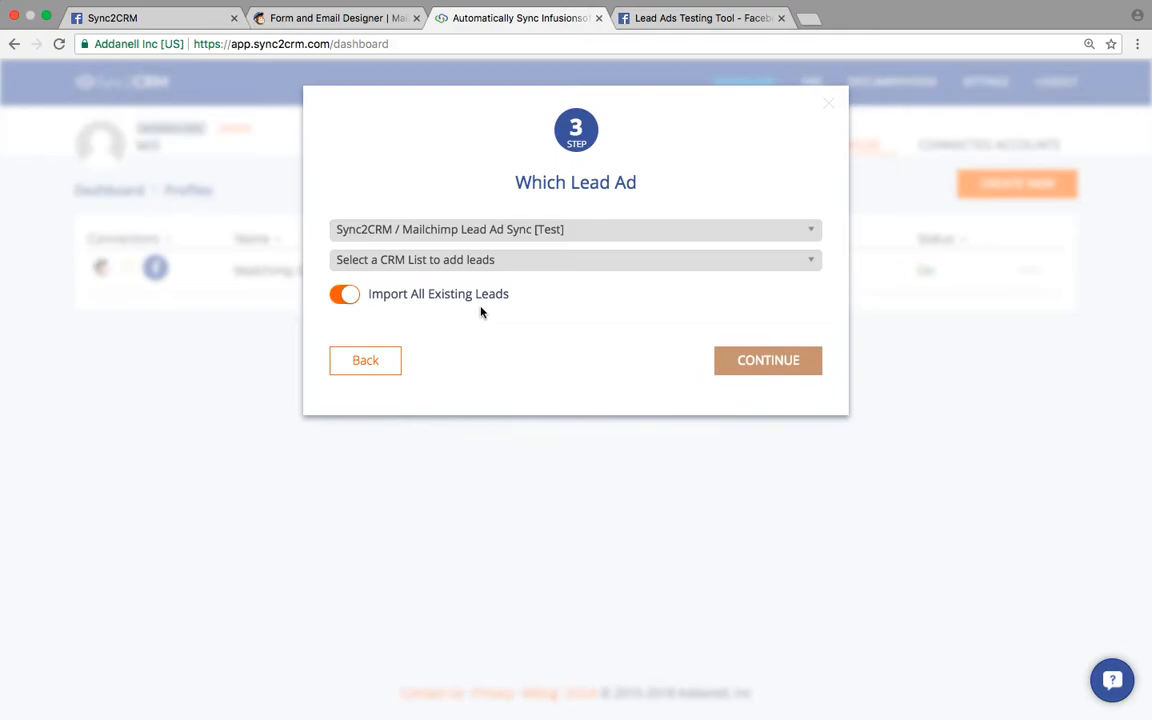
click(435, 265)
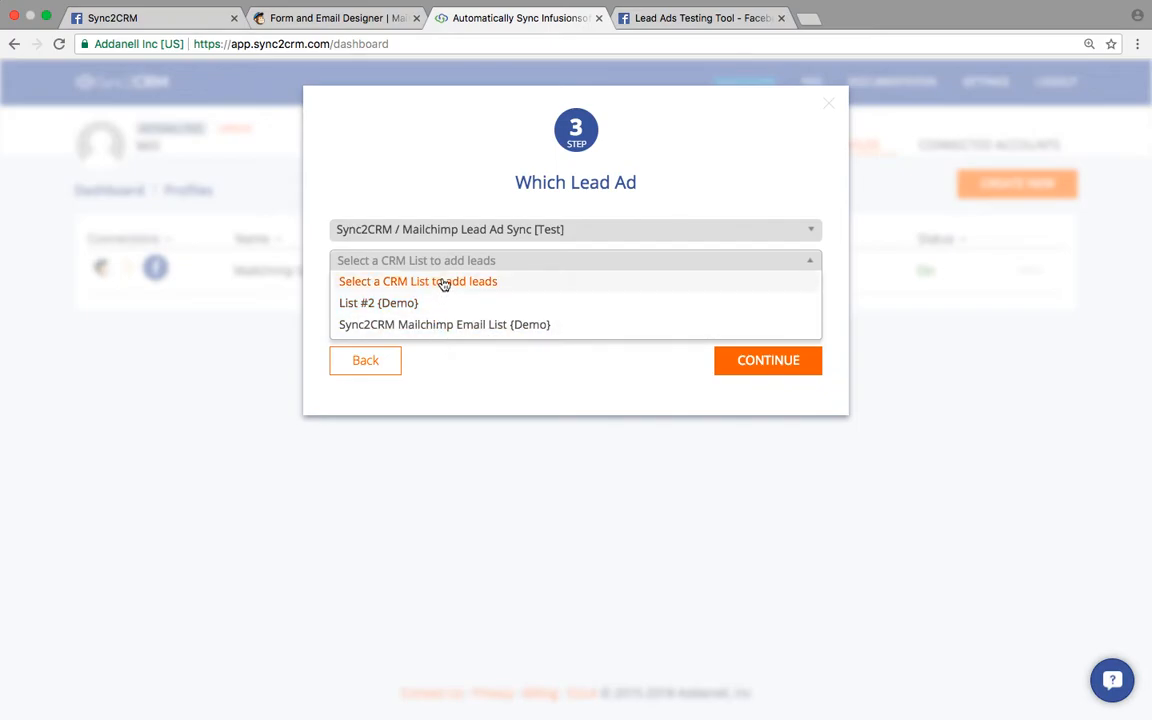
click(398, 328)
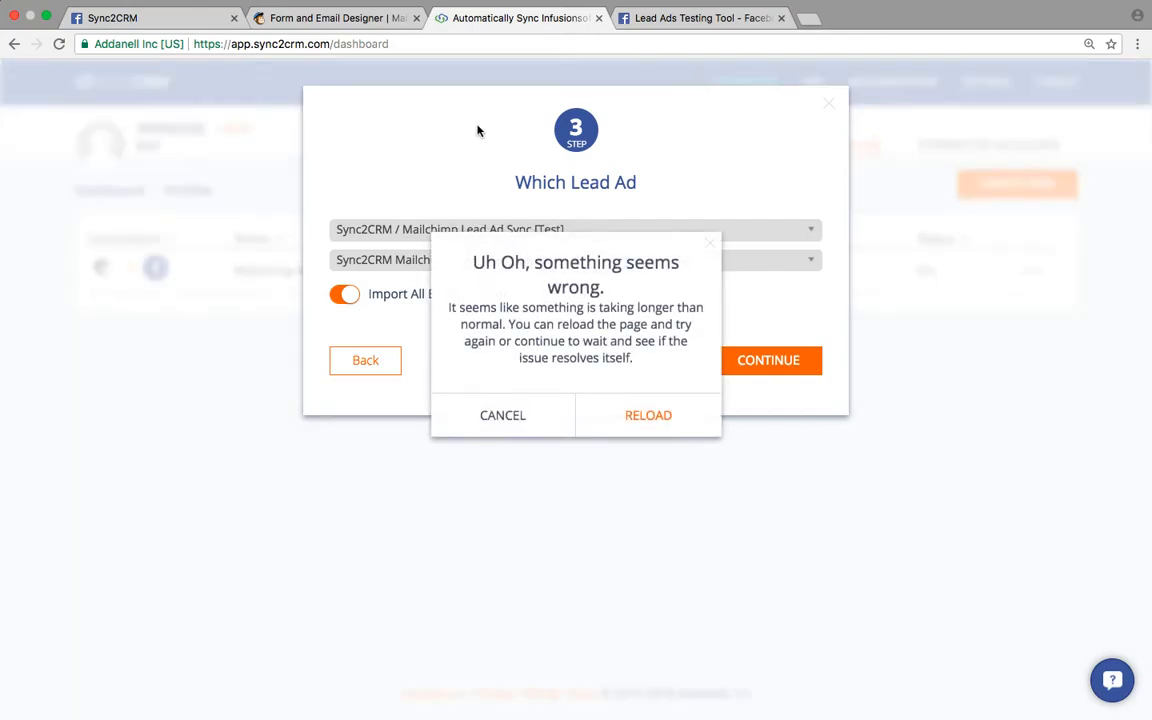
click(493, 410)
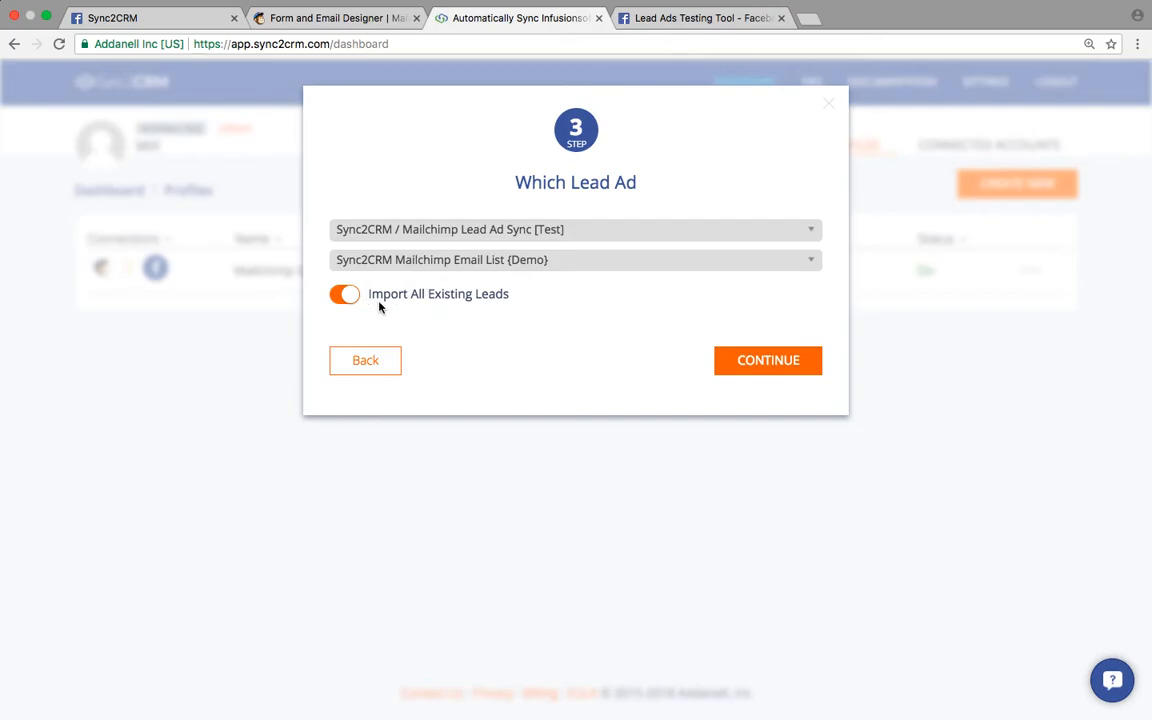
- Advance to the field-mapping step, glancing at the Facebook preview and MailChimp form designer
click(736, 364)
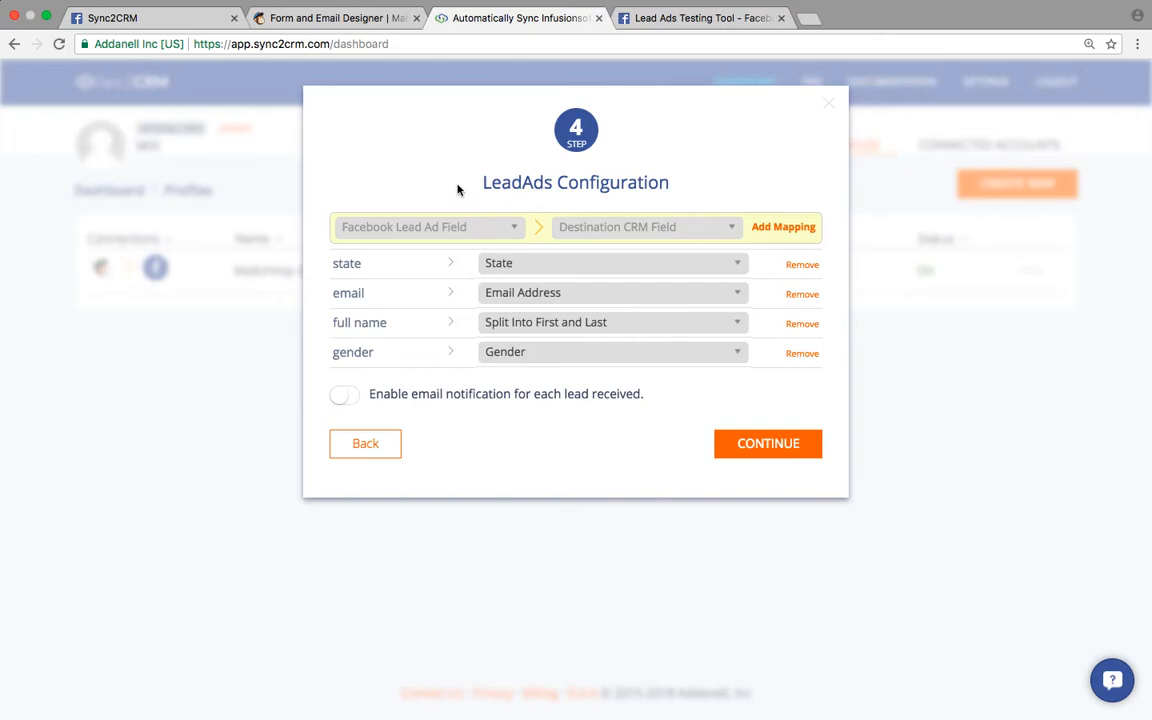
click(170, 17)
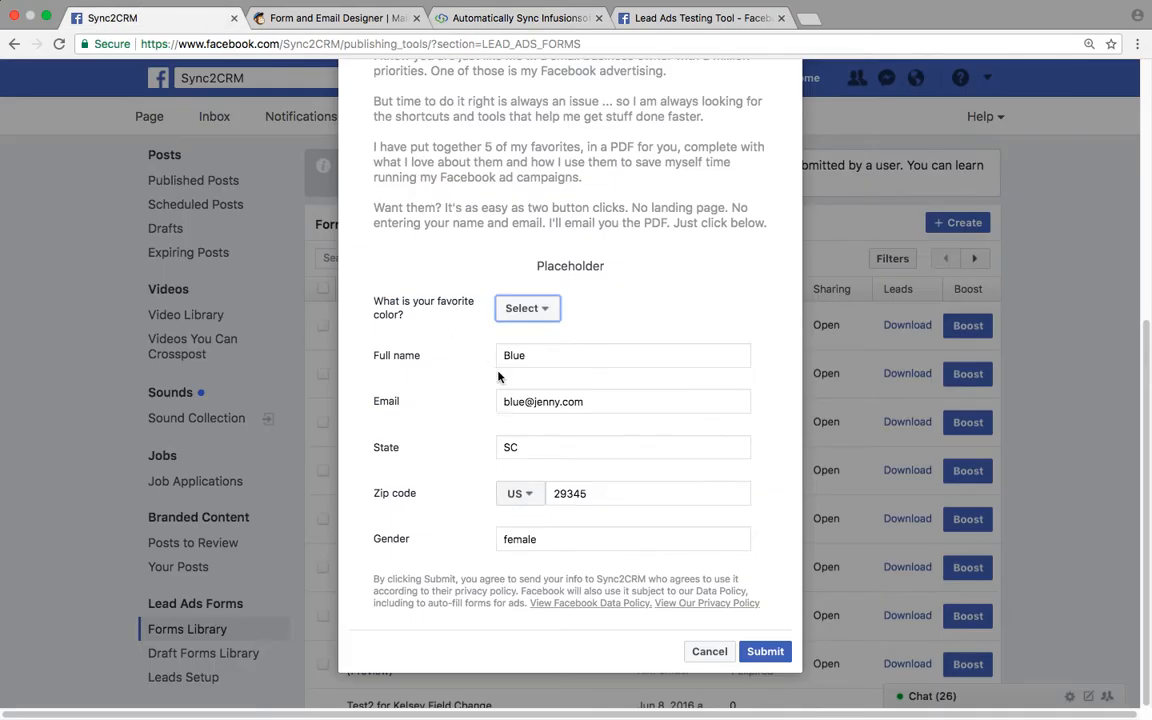
click(482, 24)
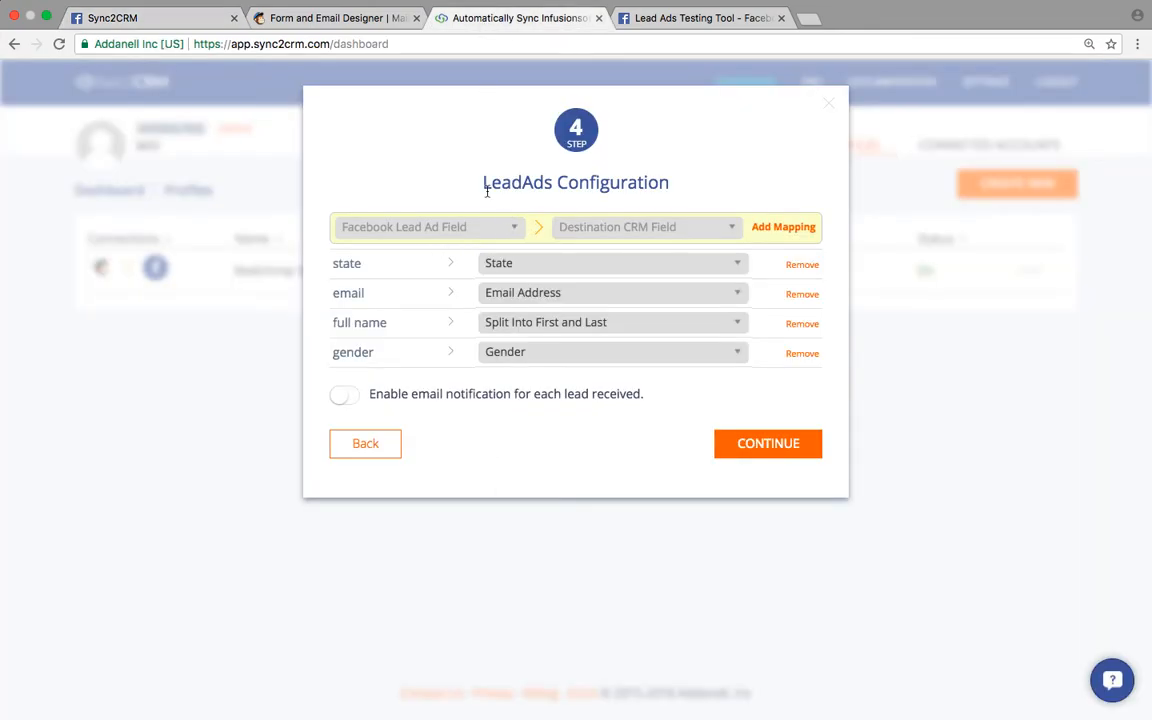
click(335, 17)
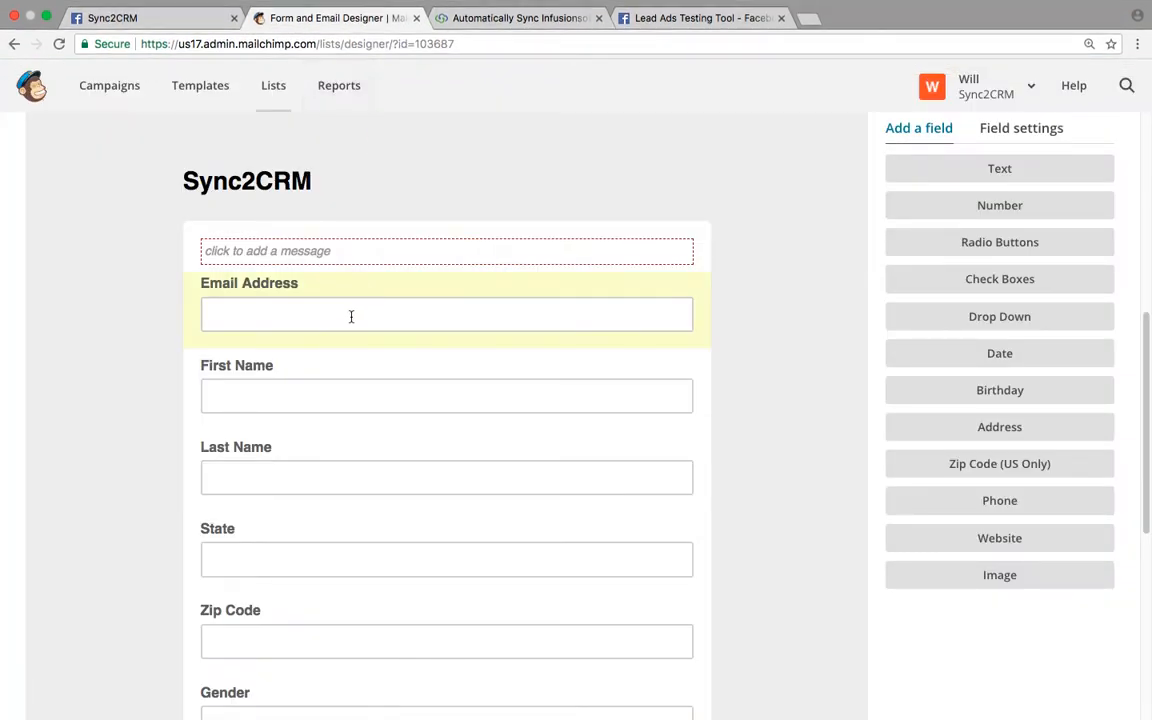
scroll(351, 316, down, 3)
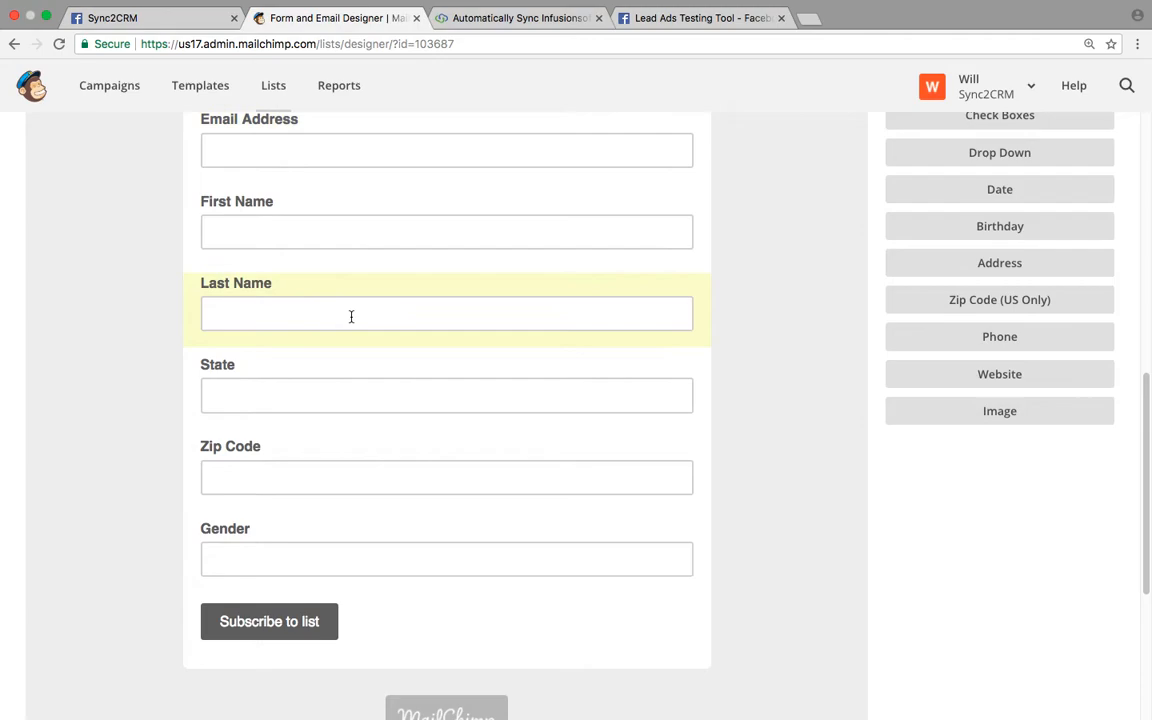
click(482, 17)
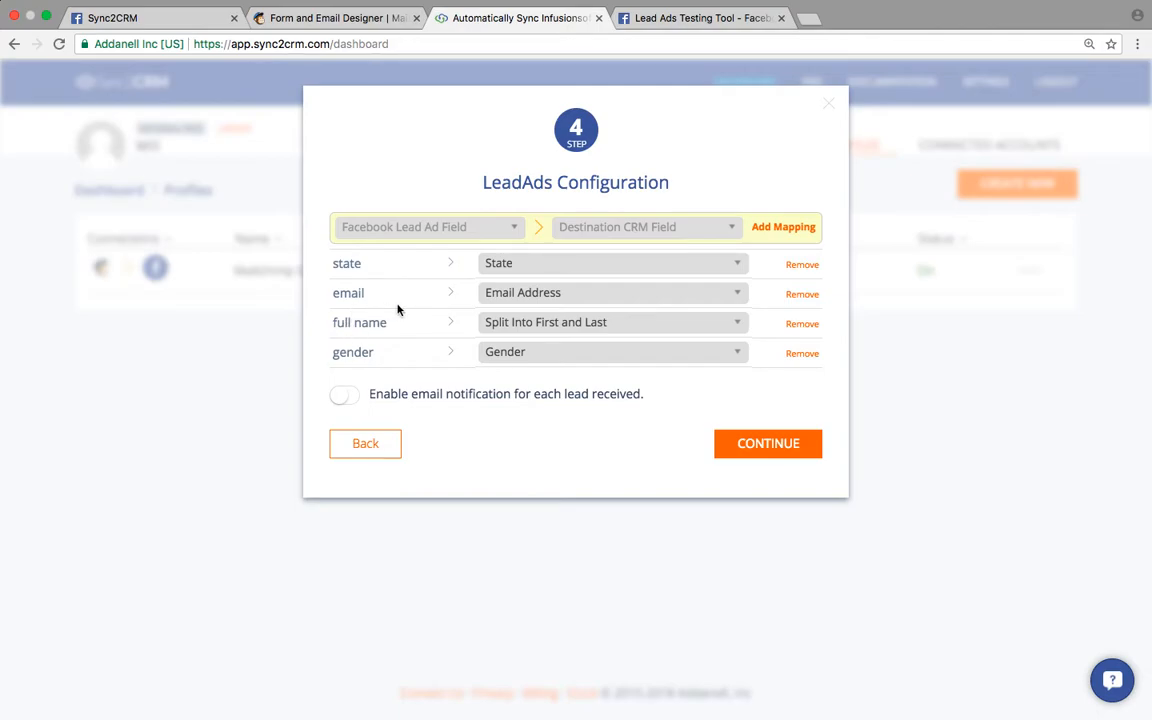
- Keep full name mapped as 'Split Into First and Last' and review the lead ad field list
click(511, 330)
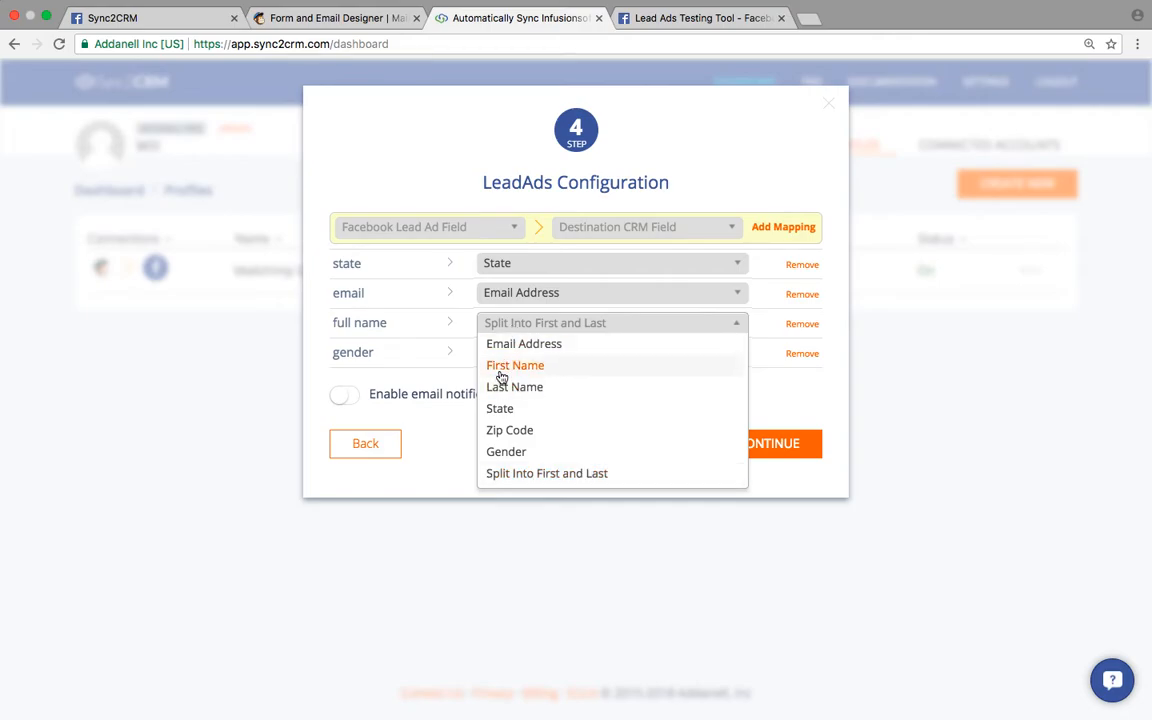
click(517, 475)
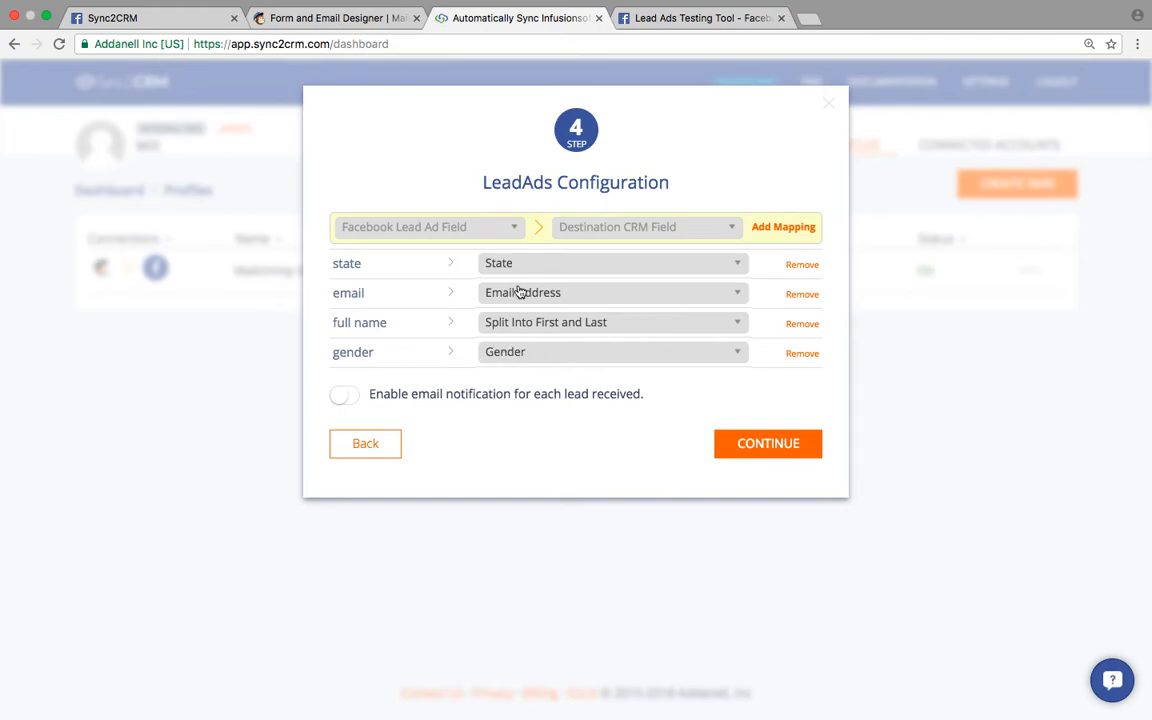
click(492, 229)
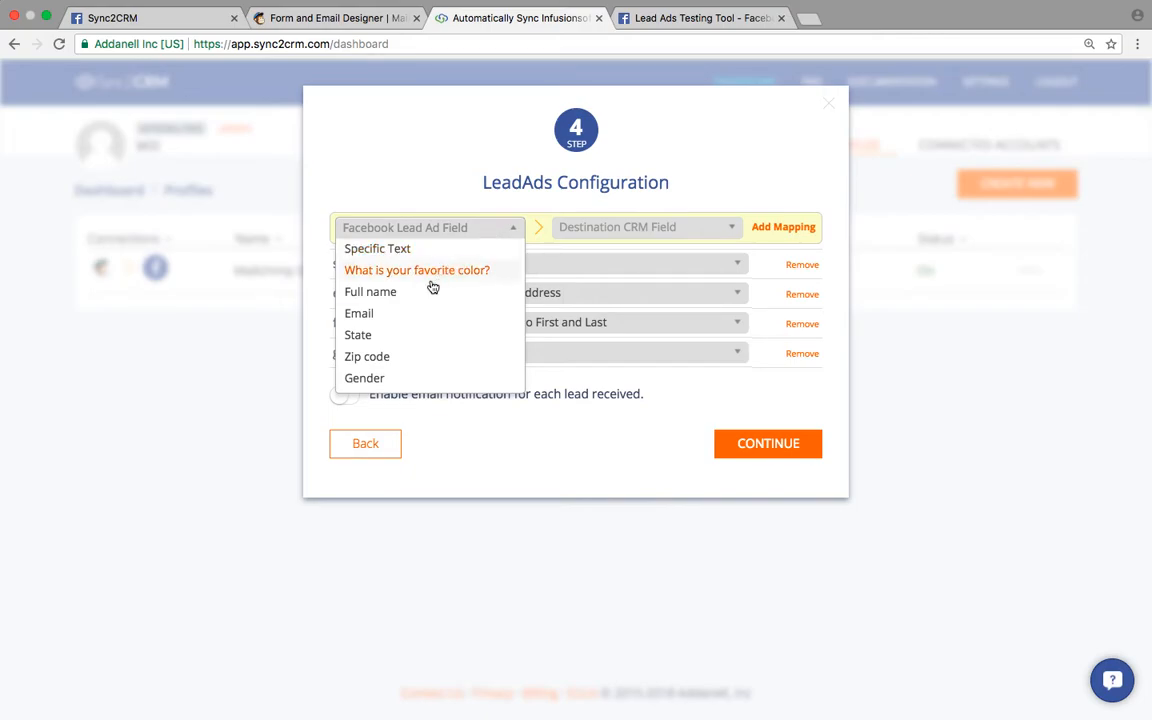
click(407, 178)
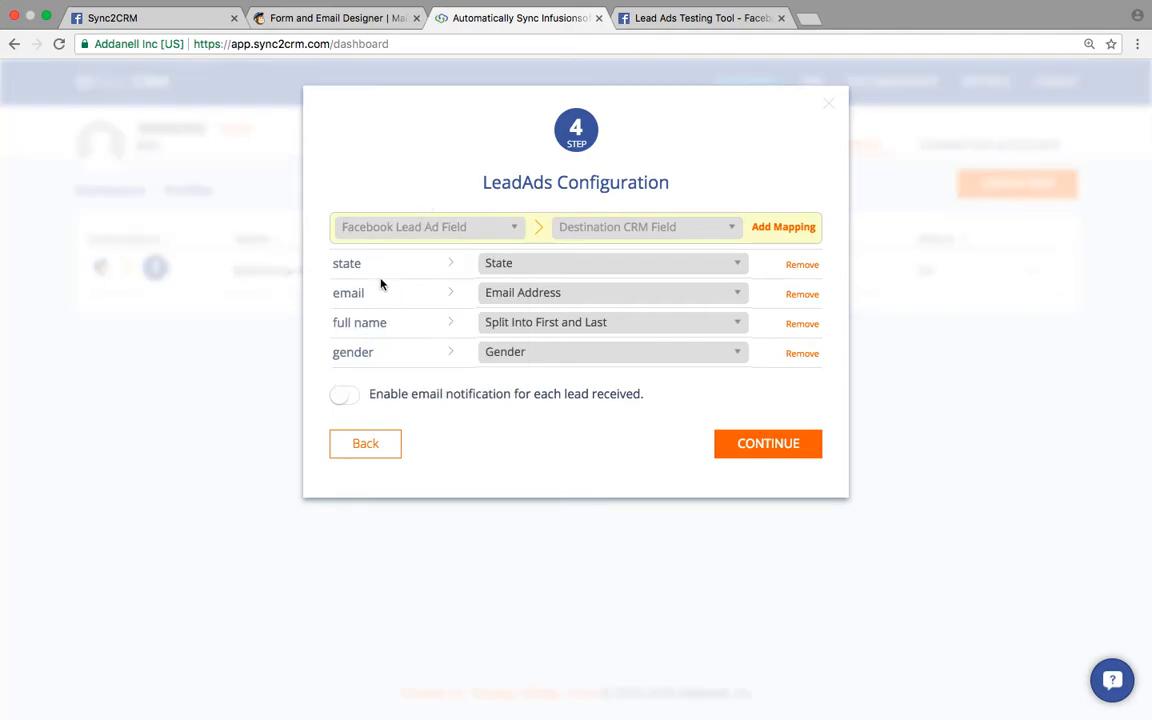
right_click(481, 403)
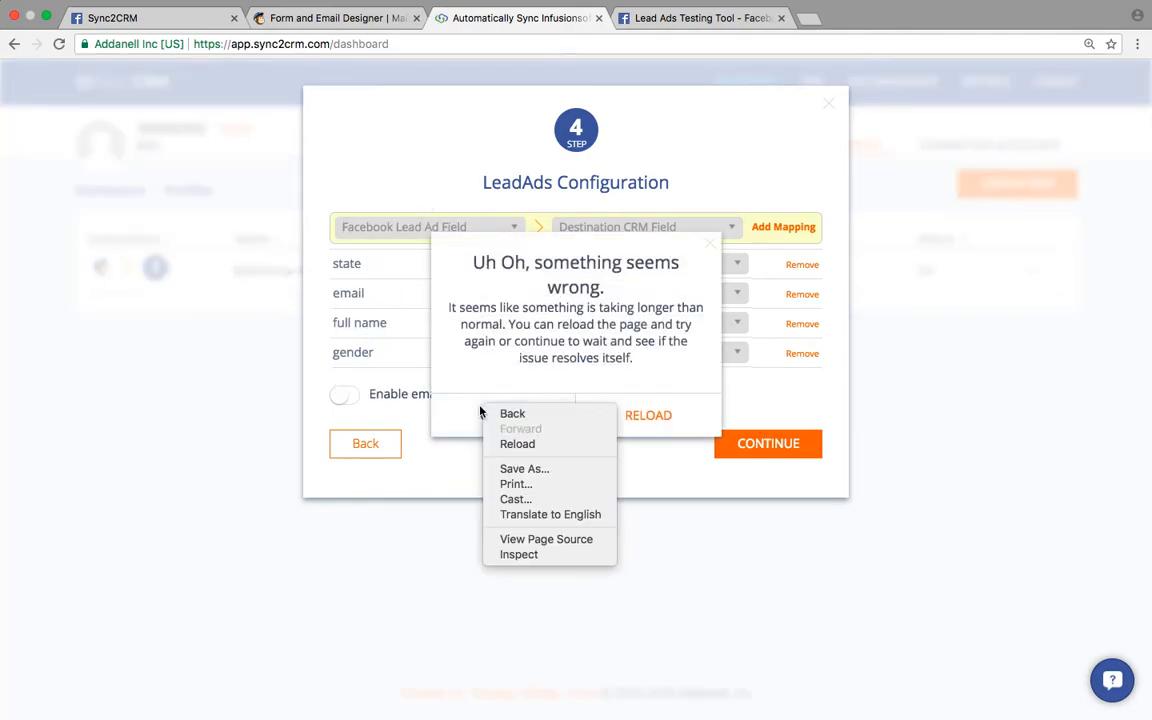
click(450, 400)
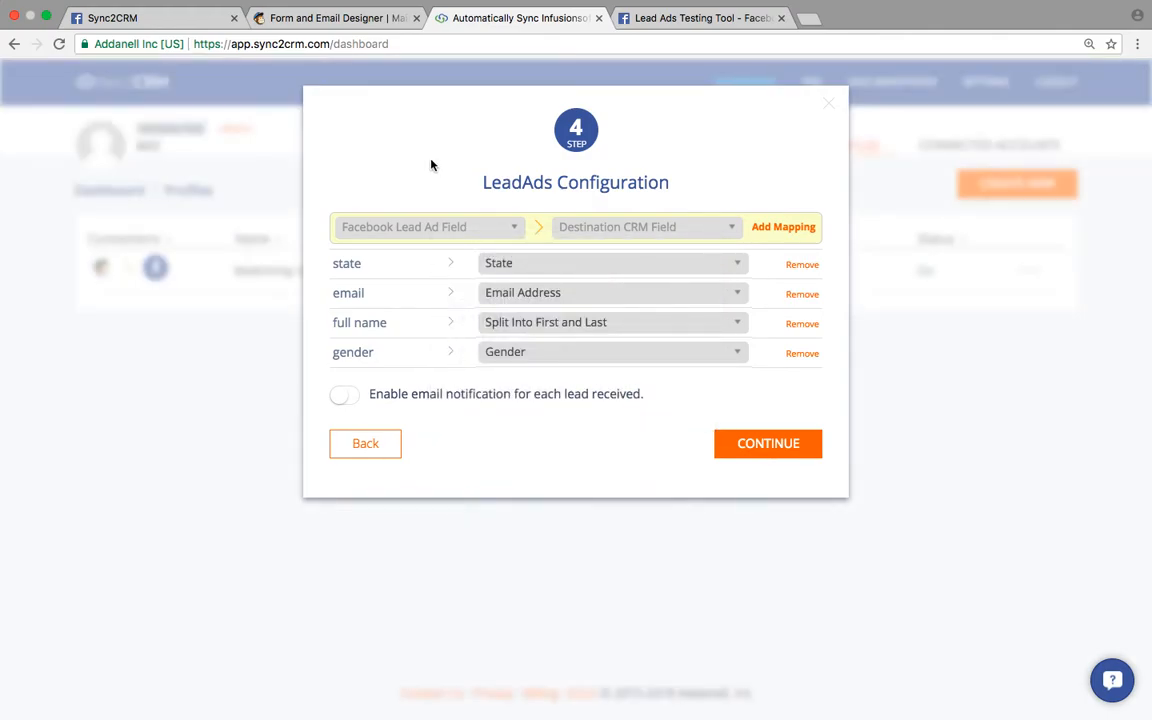
click(291, 24)
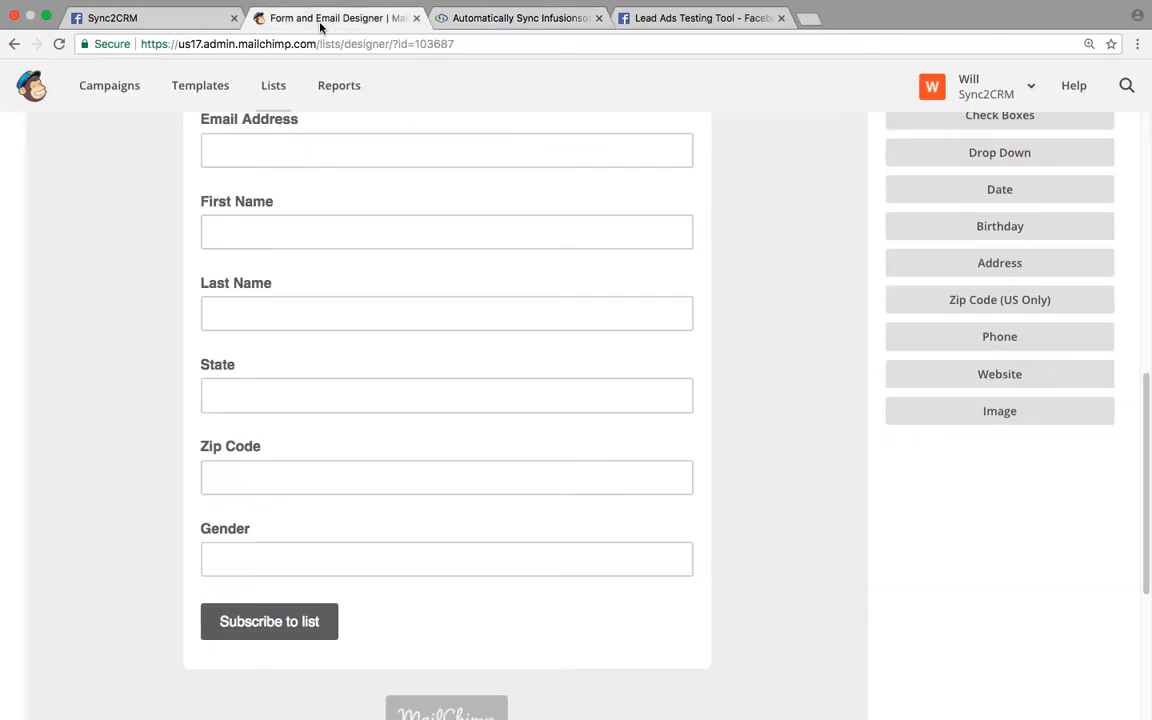
click(295, 460)
scroll(440, 426, up, 5)
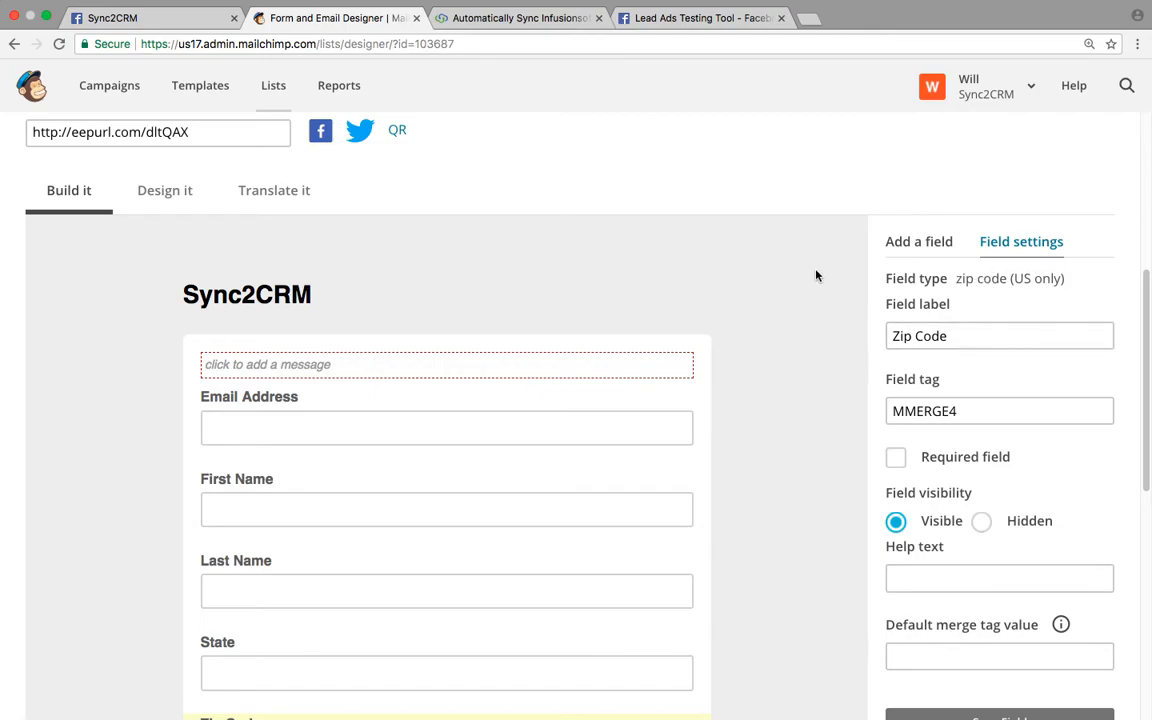
scroll(733, 270, down, 2)
scroll(734, 272, down, 1)
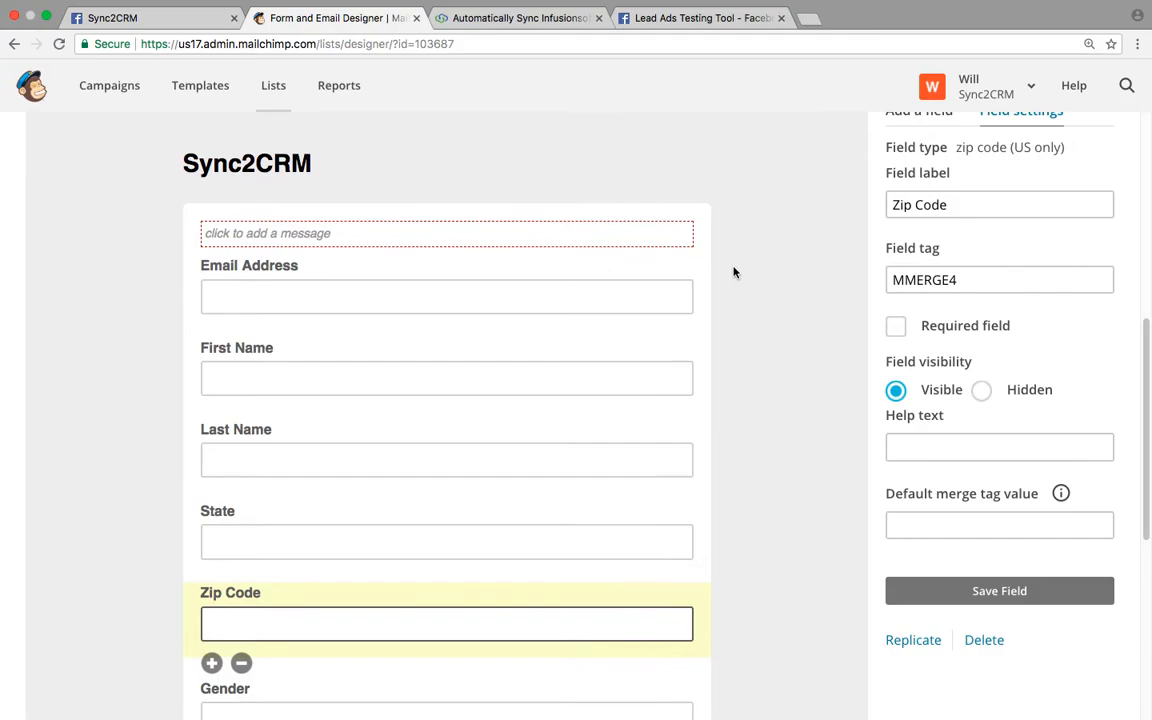
scroll(780, 243, down, 2)
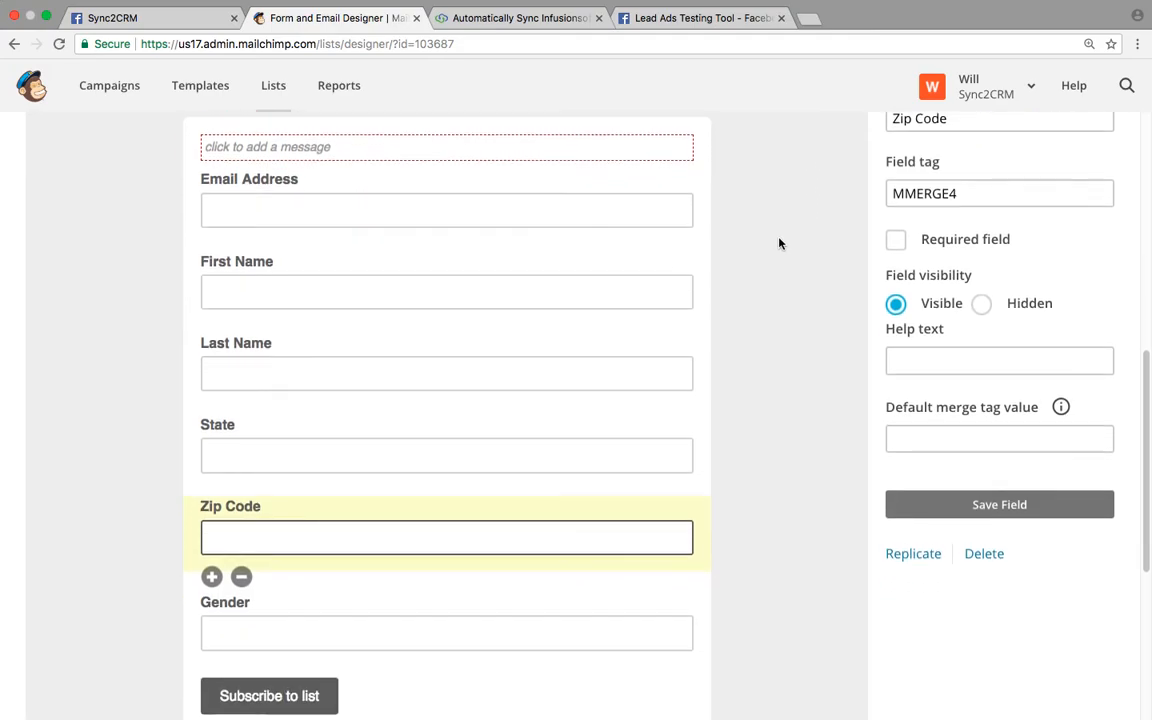
click(506, 20)
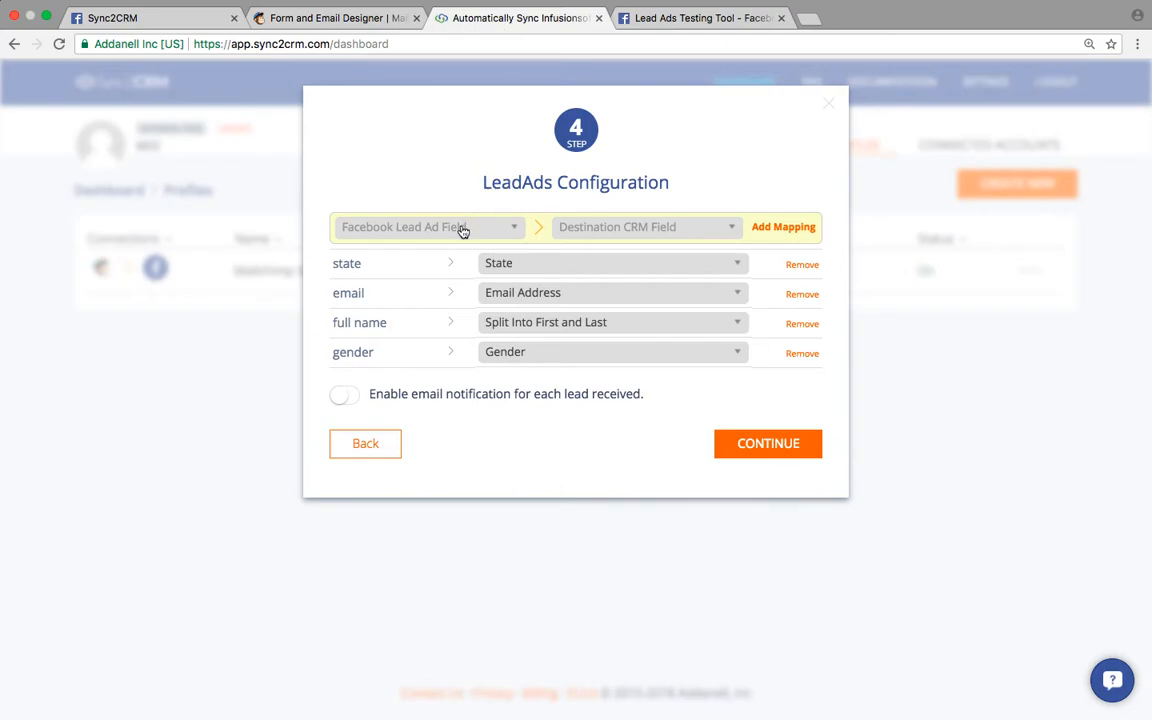
- Map the lead ad's Zip code field to the Zip Code destination field
click(462, 229)
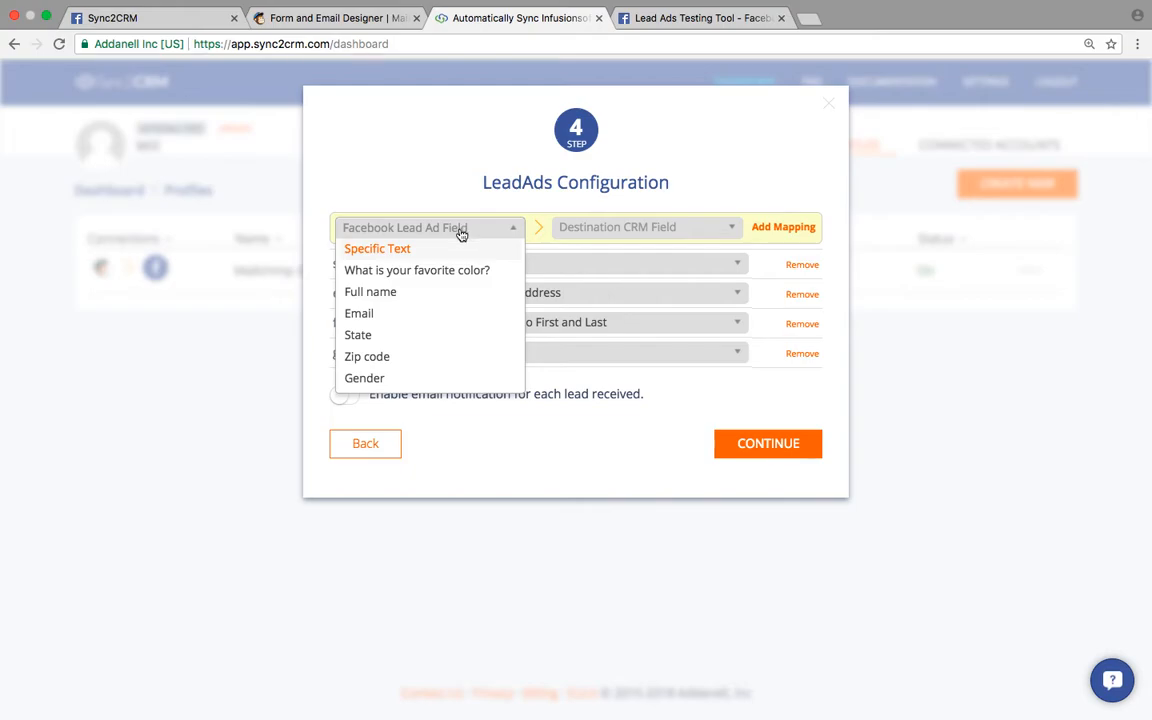
click(381, 358)
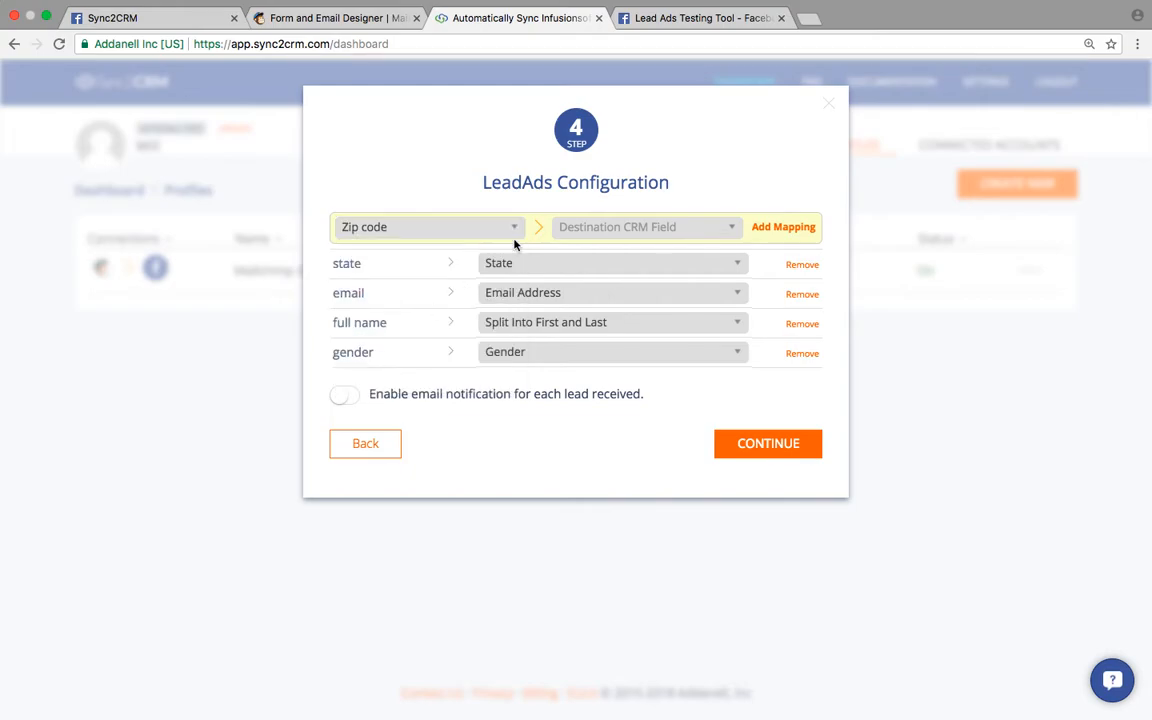
click(437, 222)
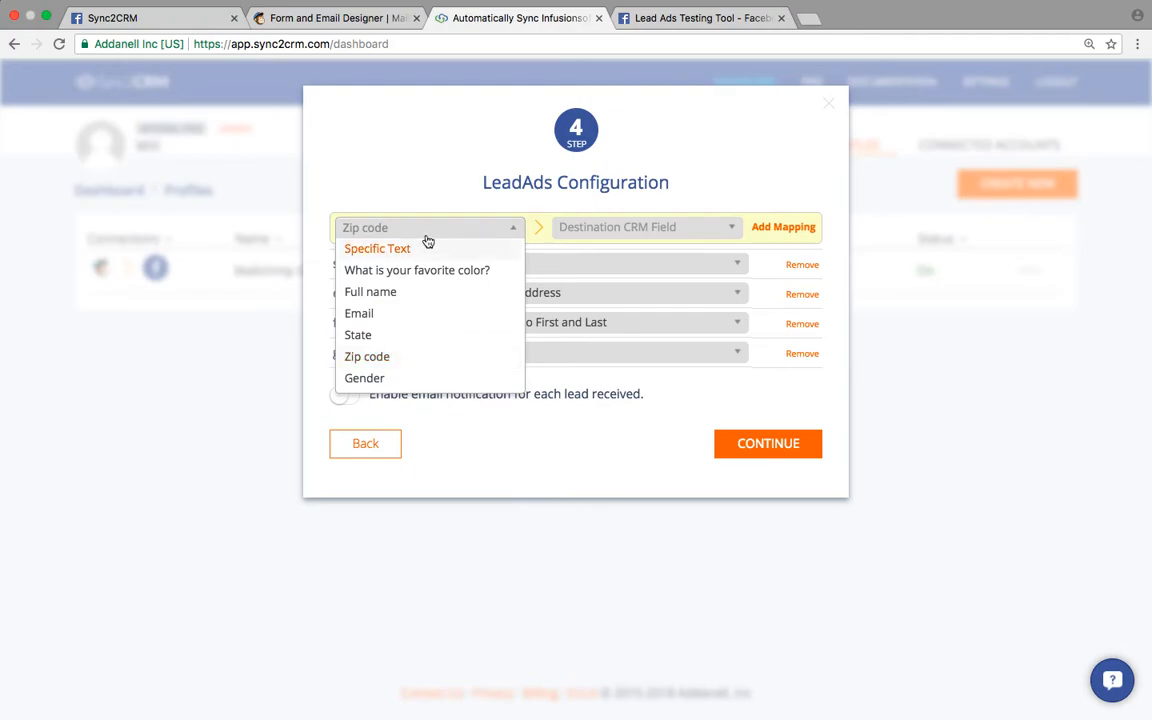
click(399, 358)
click(617, 228)
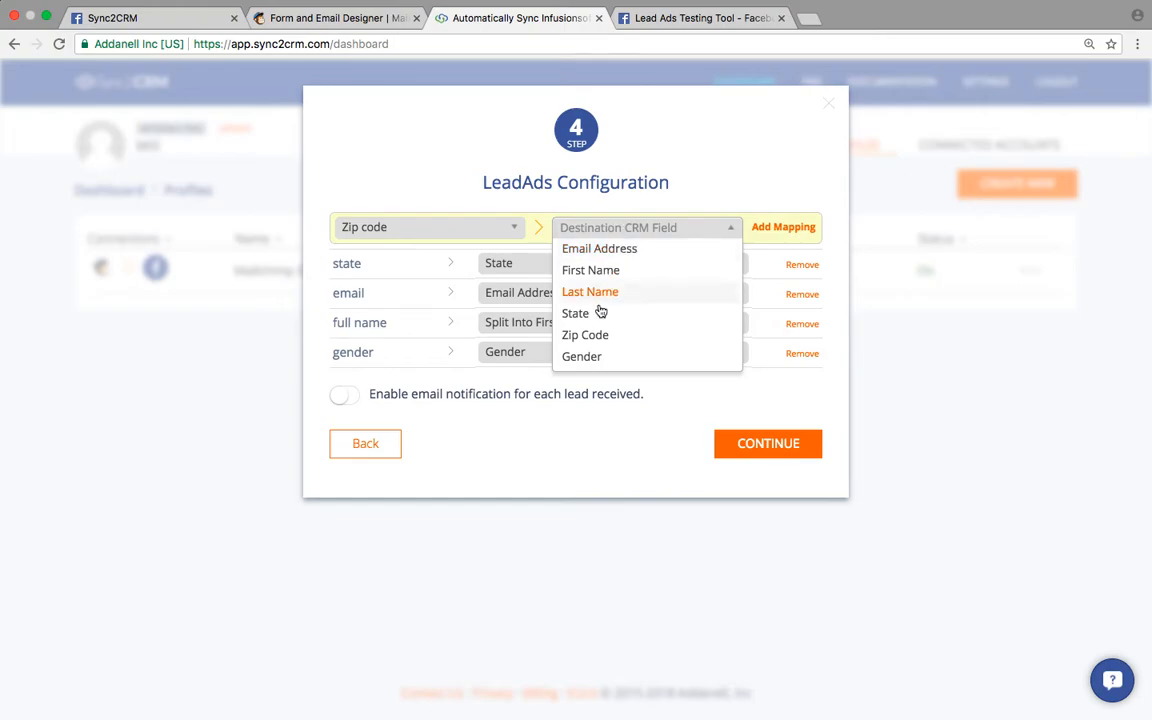
click(591, 338)
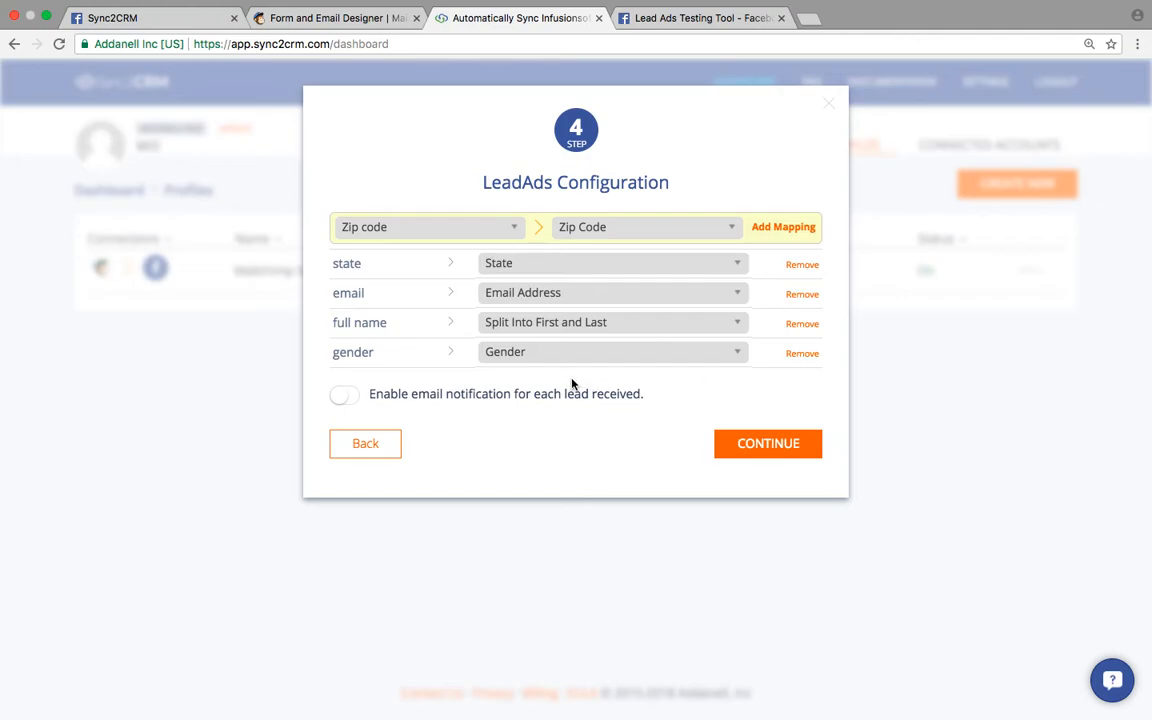
- Toggle email notification on and back off, keeping Zip code as the source field
click(341, 398)
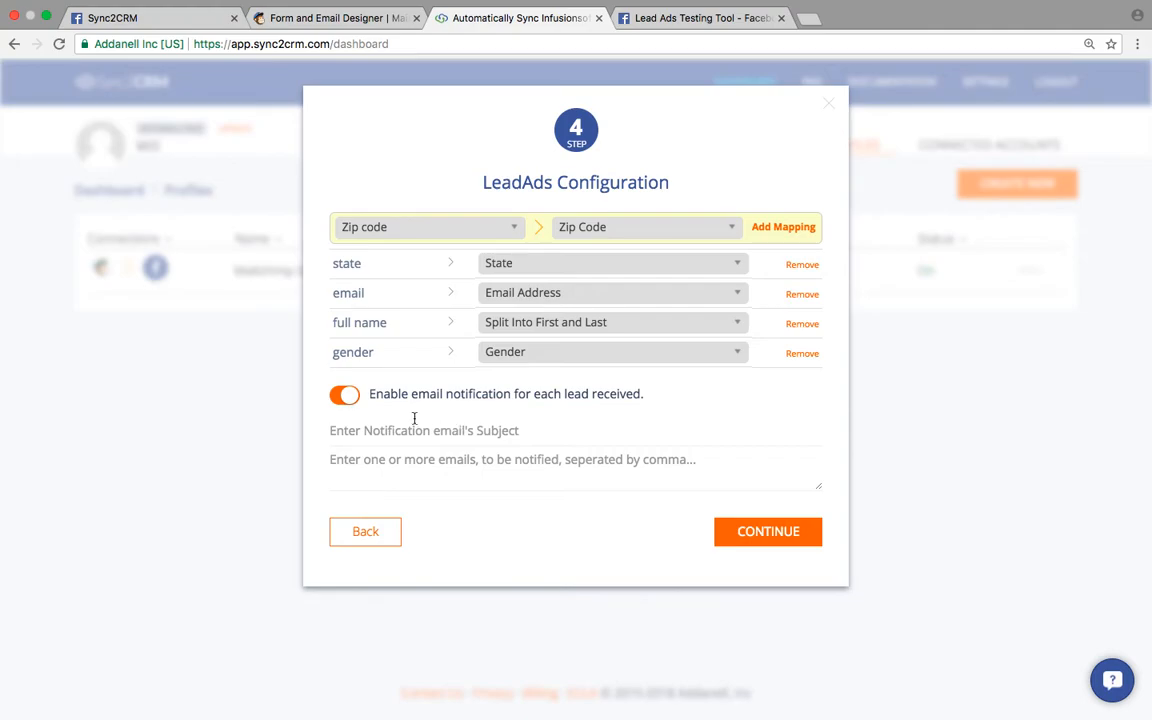
click(345, 396)
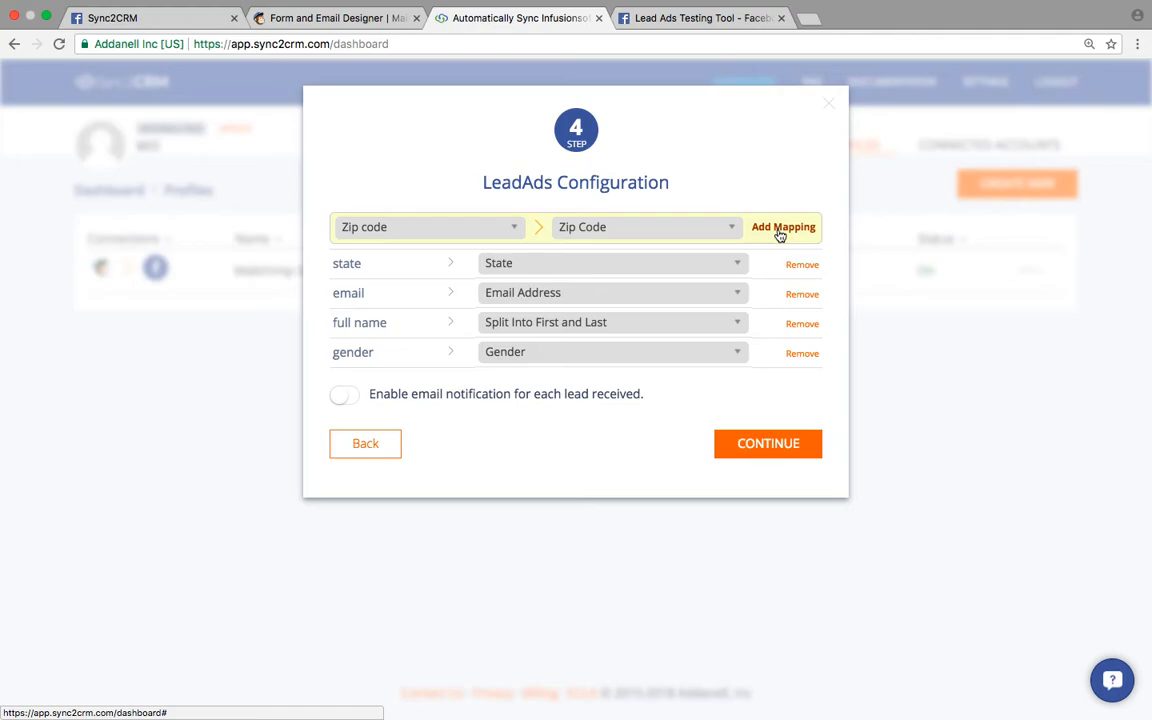
click(502, 226)
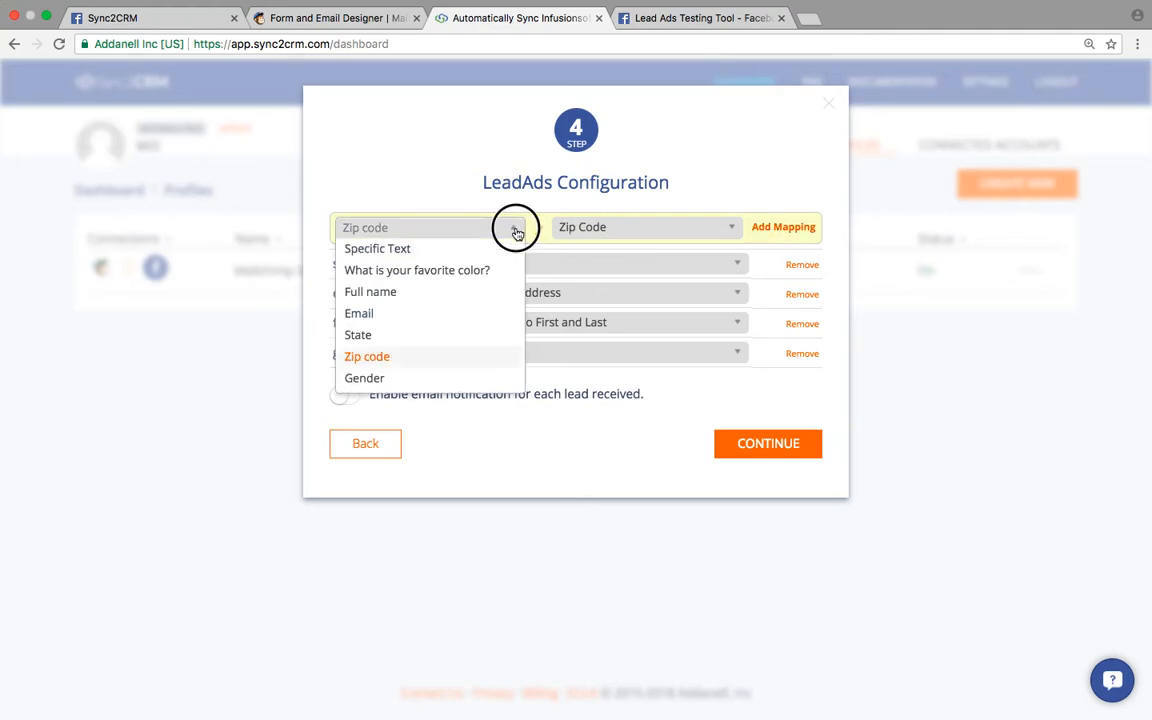
click(466, 356)
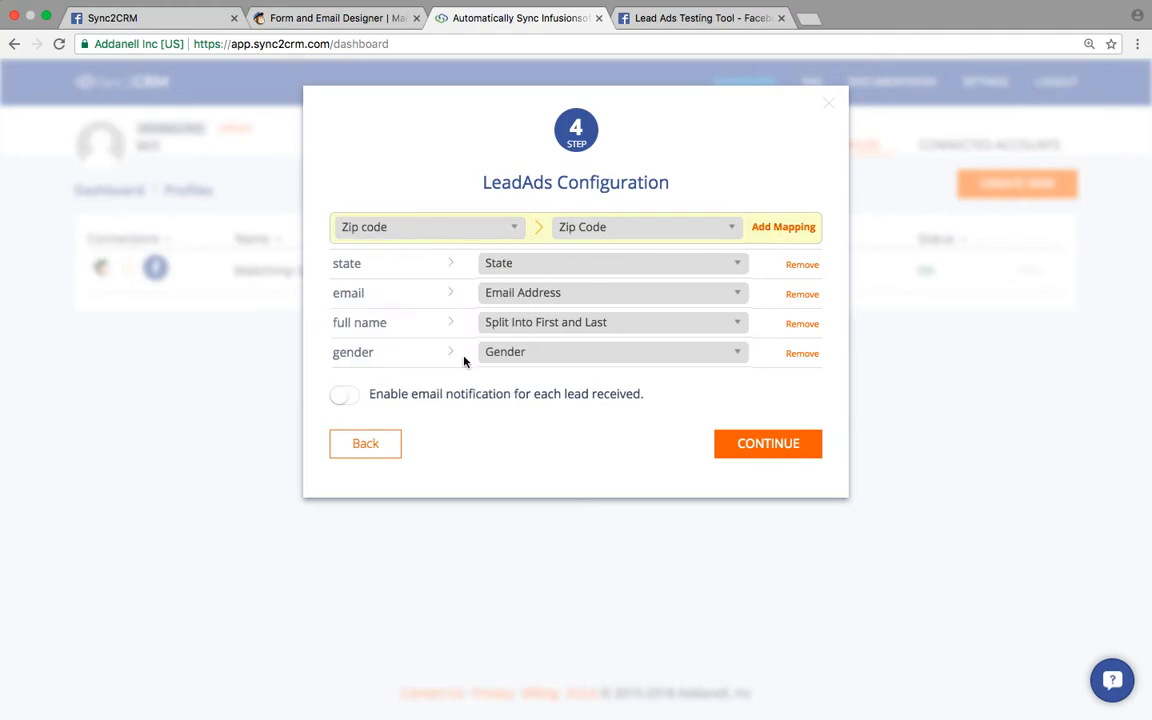
- Add the Zip code → Zip Code mapping and finish the profile with CONTINUE
click(783, 228)
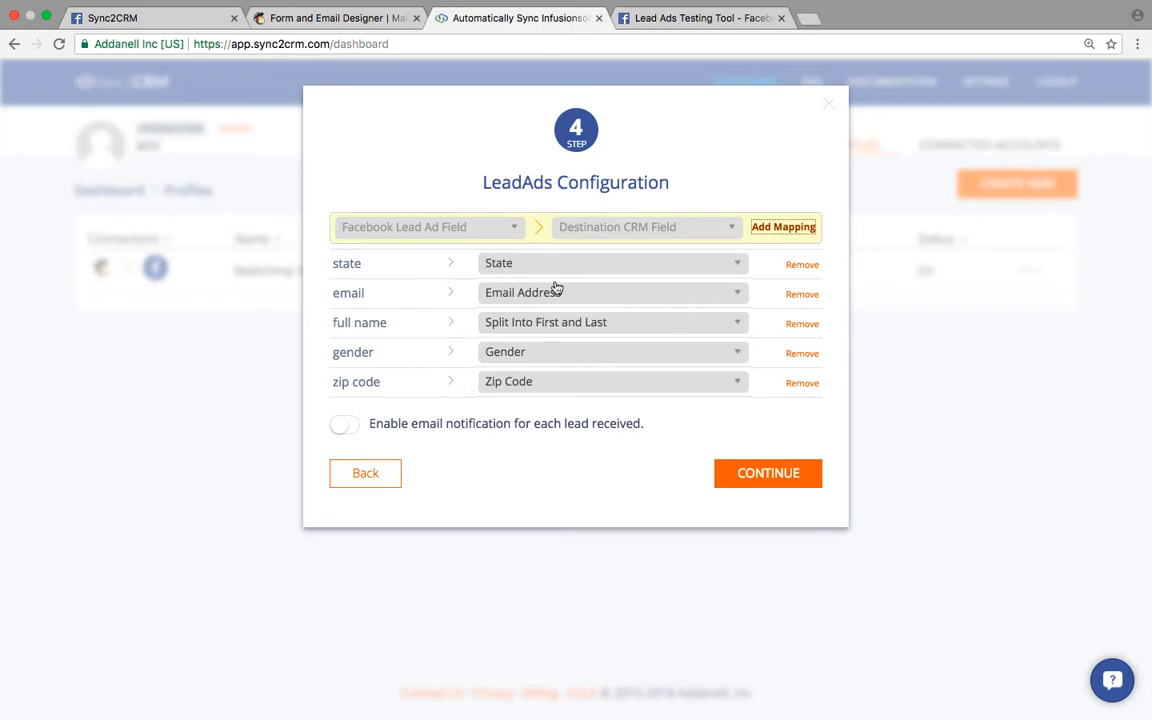
click(737, 476)
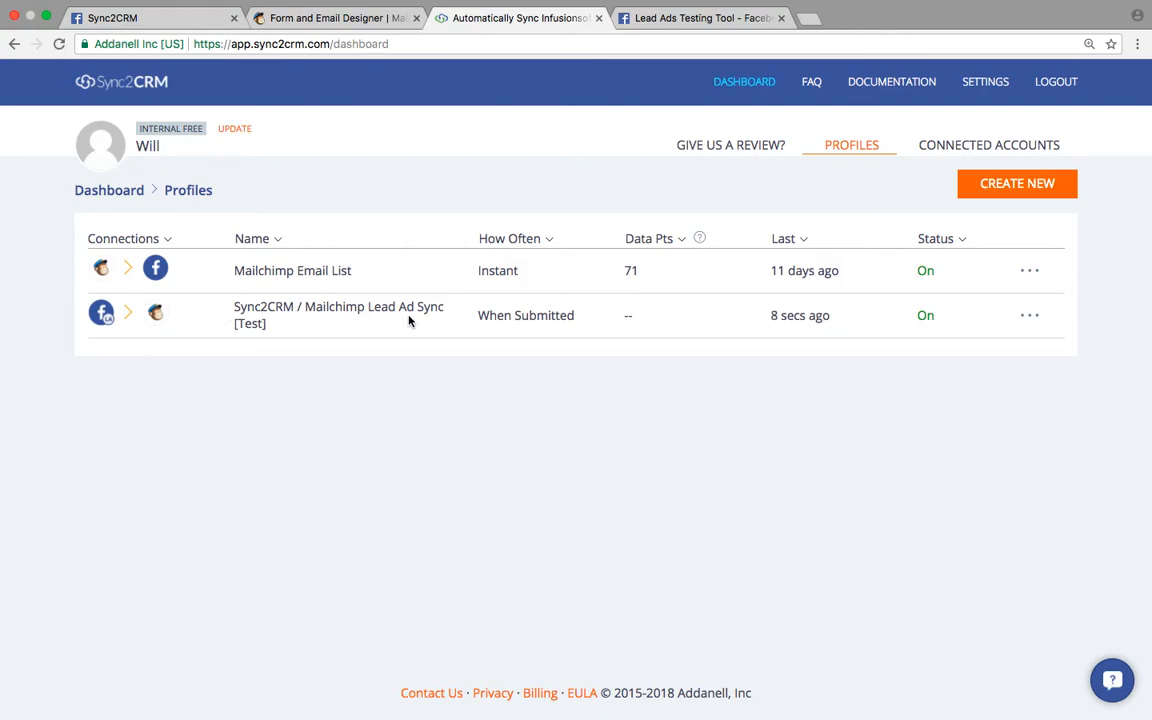
mouse_move(790, 315)
- Answer the Facebook test lead form's favorite color question with Blue and submit it
click(160, 22)
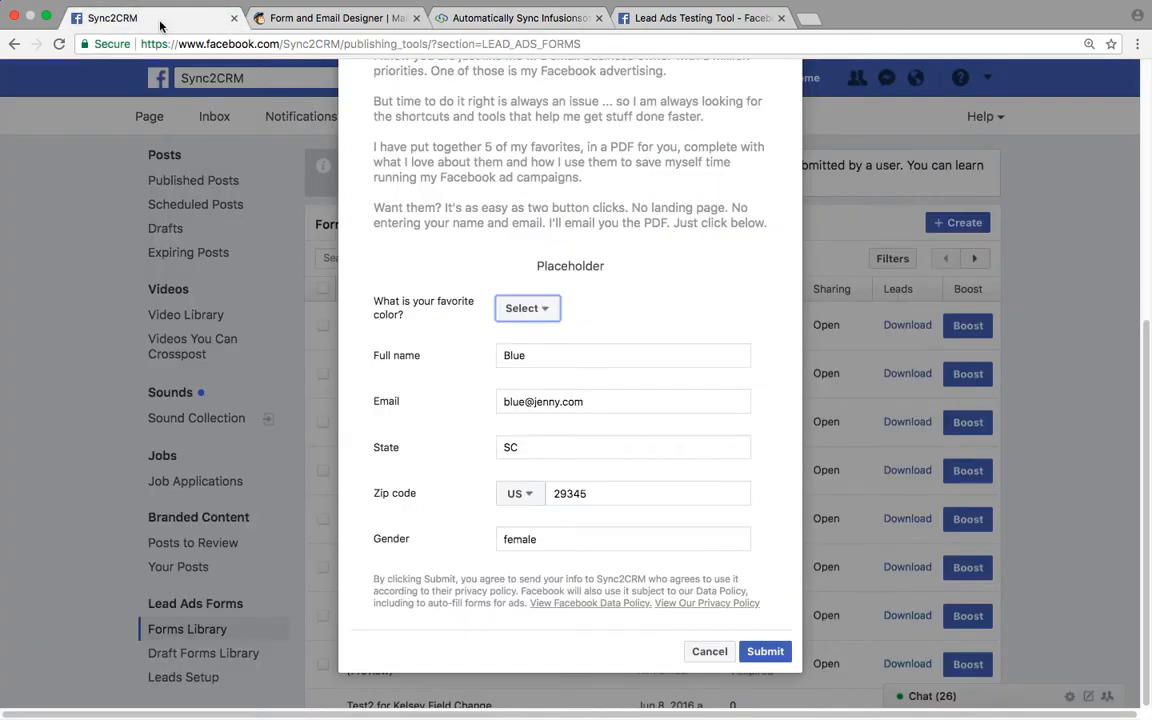
scroll(437, 173, up, 3)
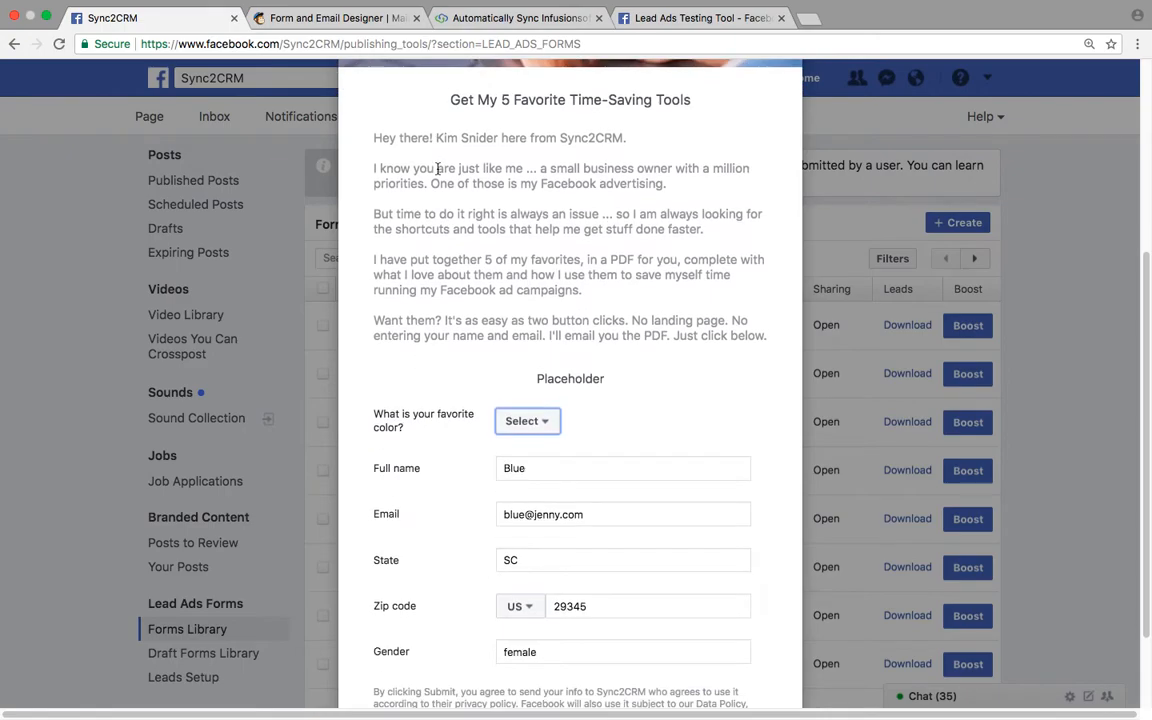
scroll(437, 173, down, 1)
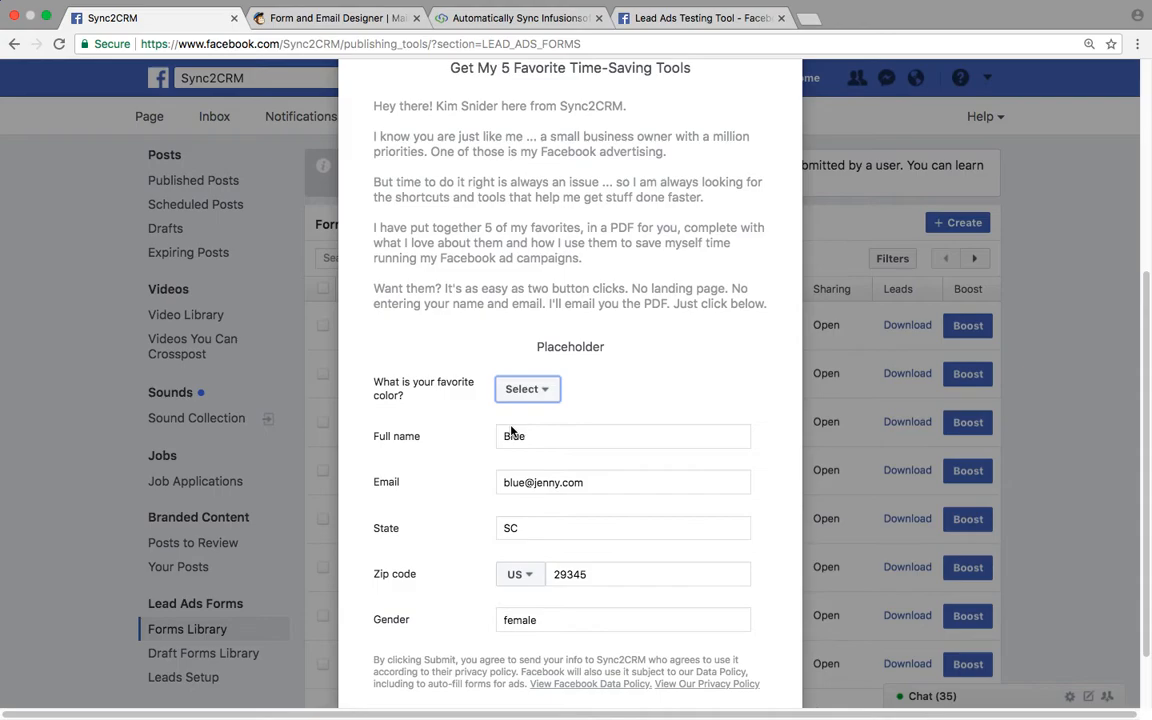
click(528, 390)
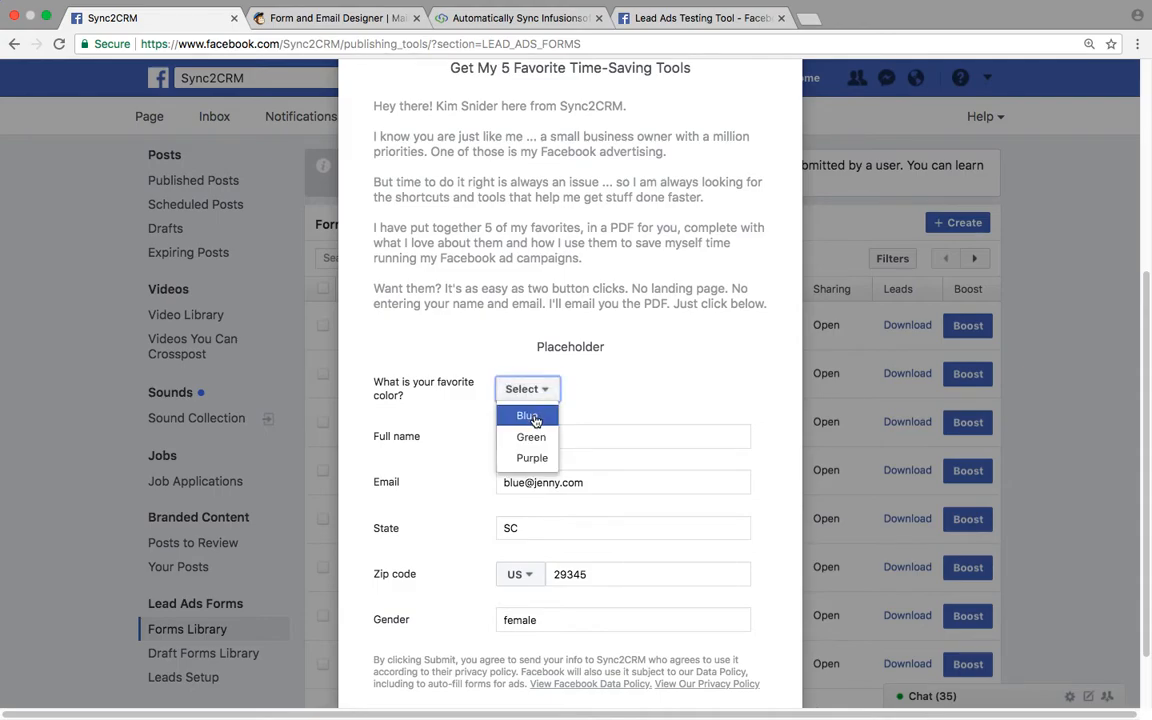
click(530, 418)
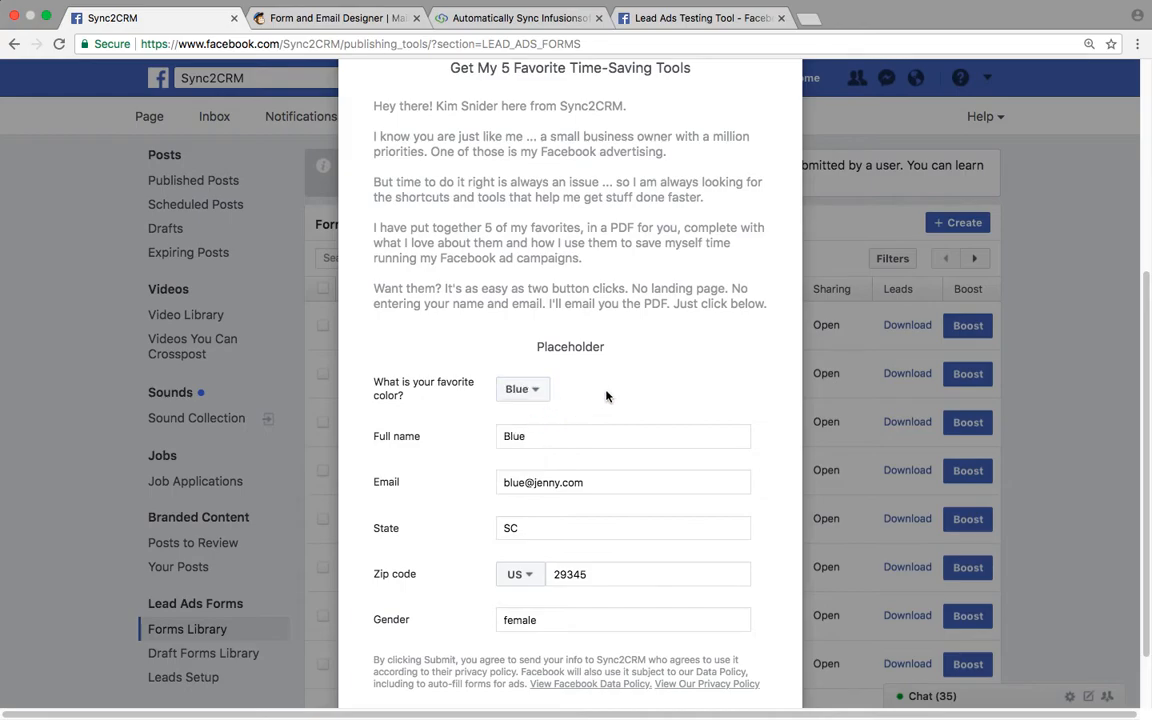
scroll(606, 396, down, 1)
scroll(606, 396, down, 3)
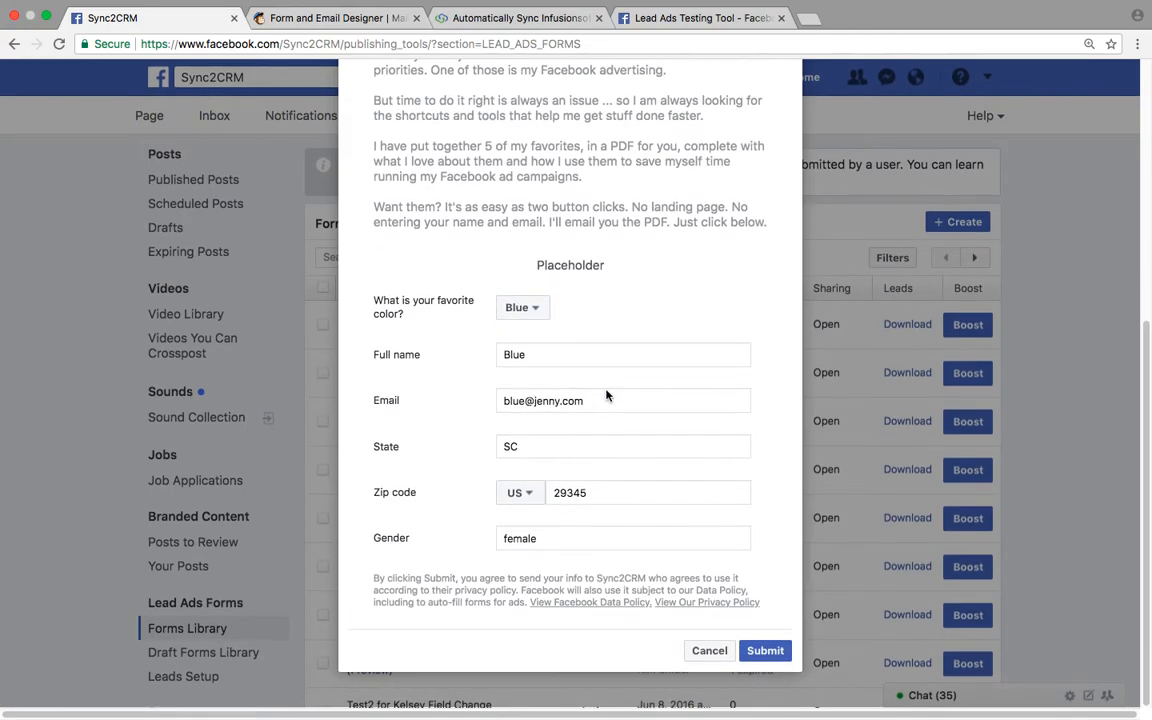
click(762, 652)
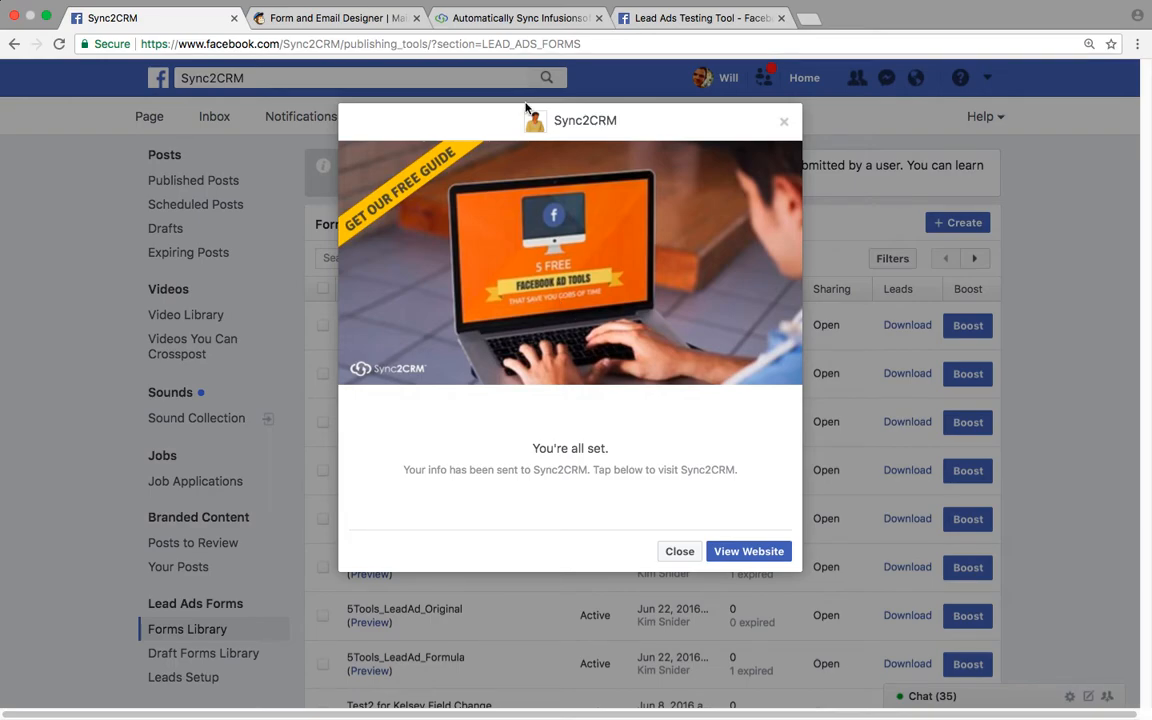
- Reload the Sync2CRM dashboard to see 1 data point for Lead Ad Sync [Test], then return to MailChimp
click(516, 20)
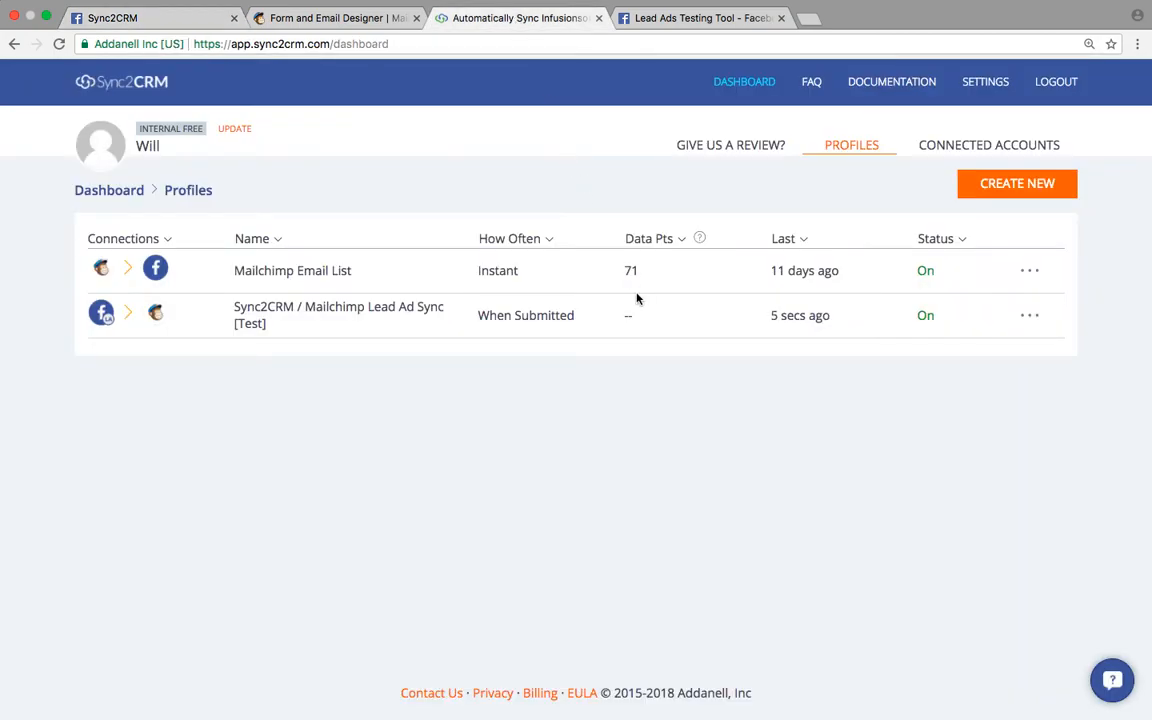
click(59, 47)
click(365, 20)
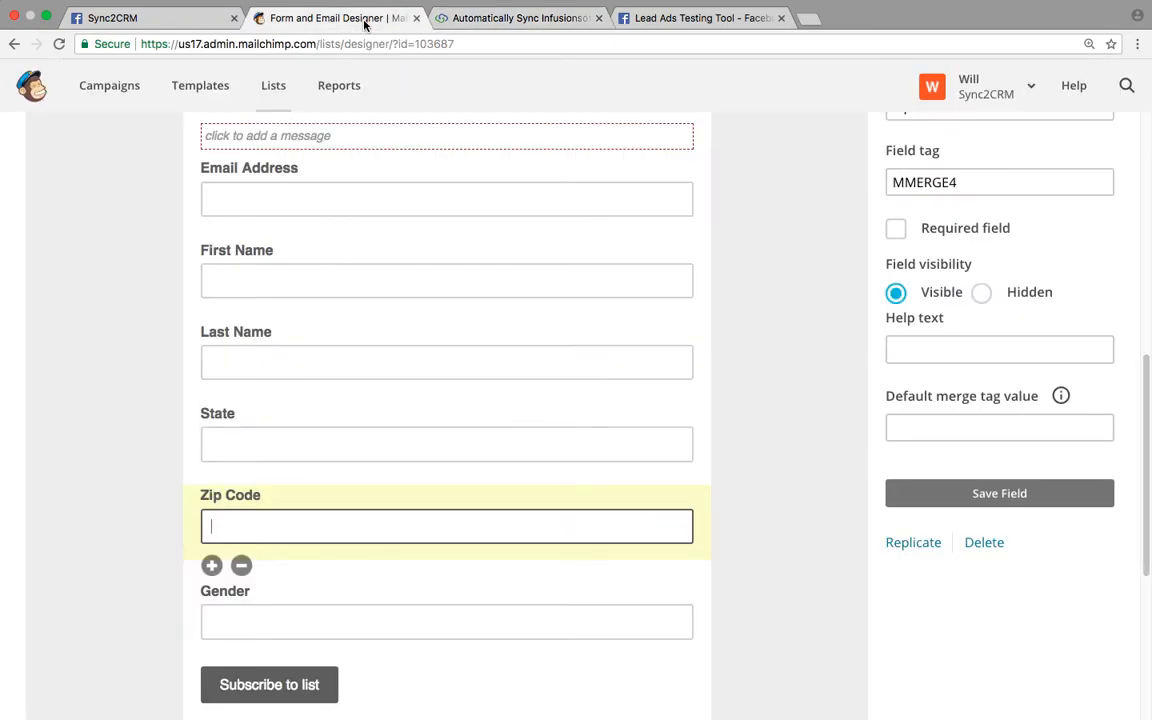
- Open the Email List {Demo} subscribers and check the test lead (state SC, zip 29345, female)
click(268, 90)
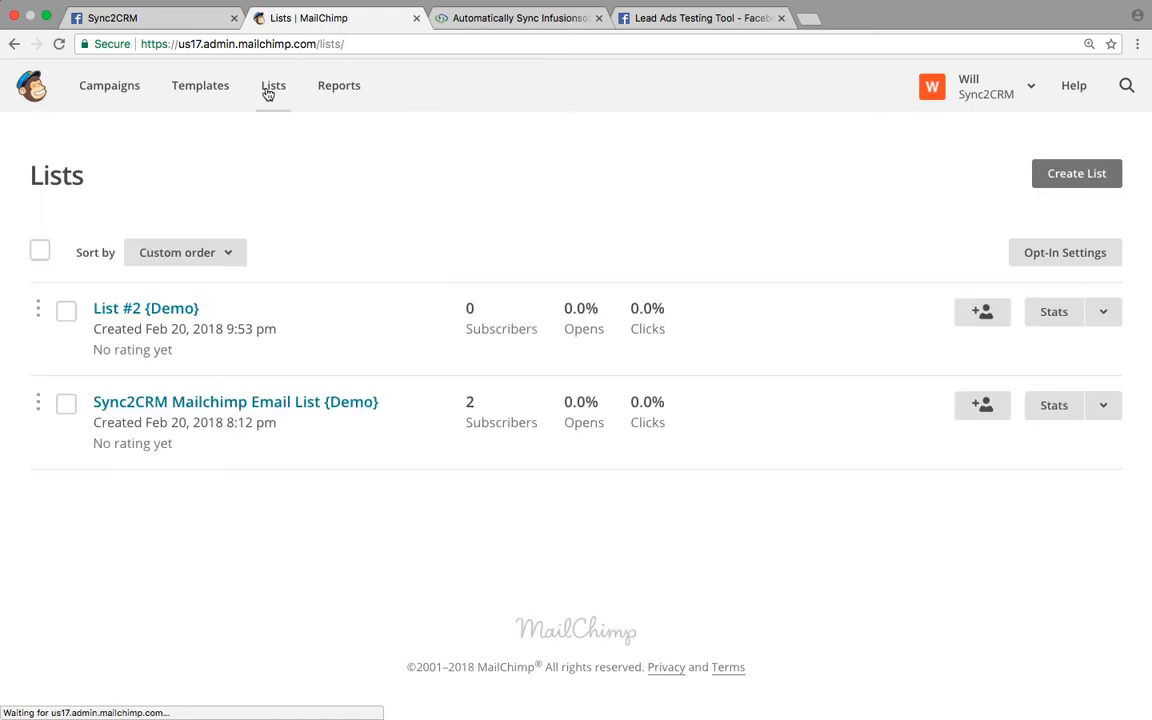
click(260, 405)
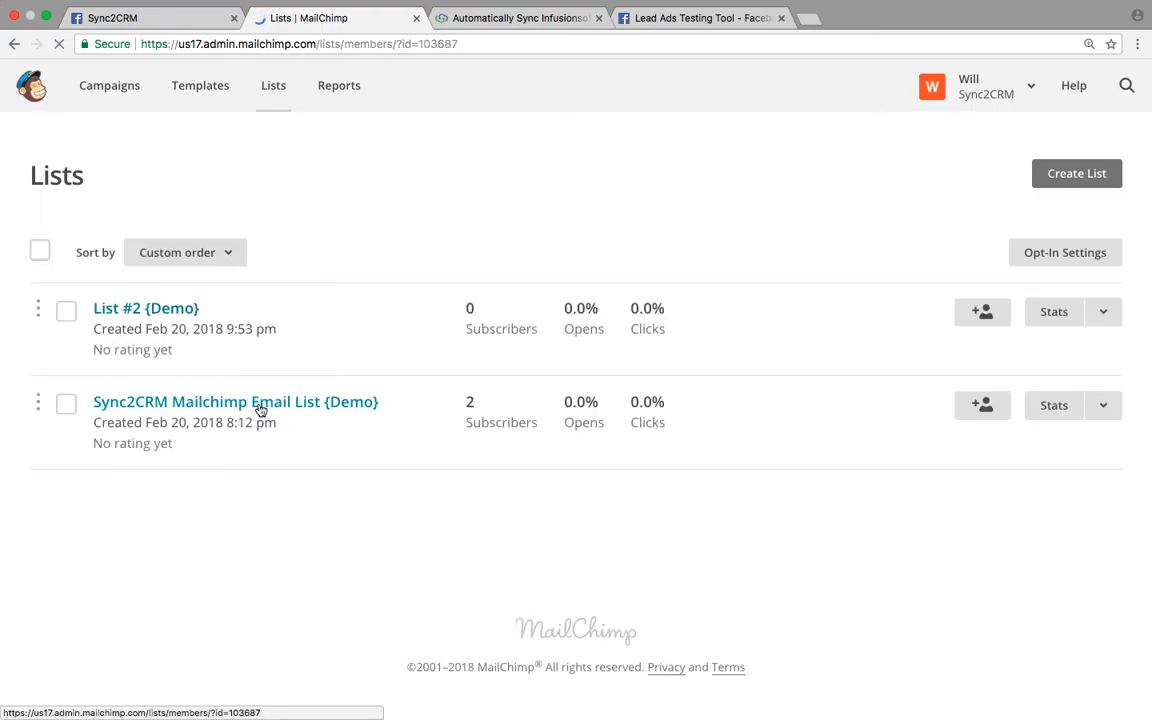
scroll(391, 323, down, 1)
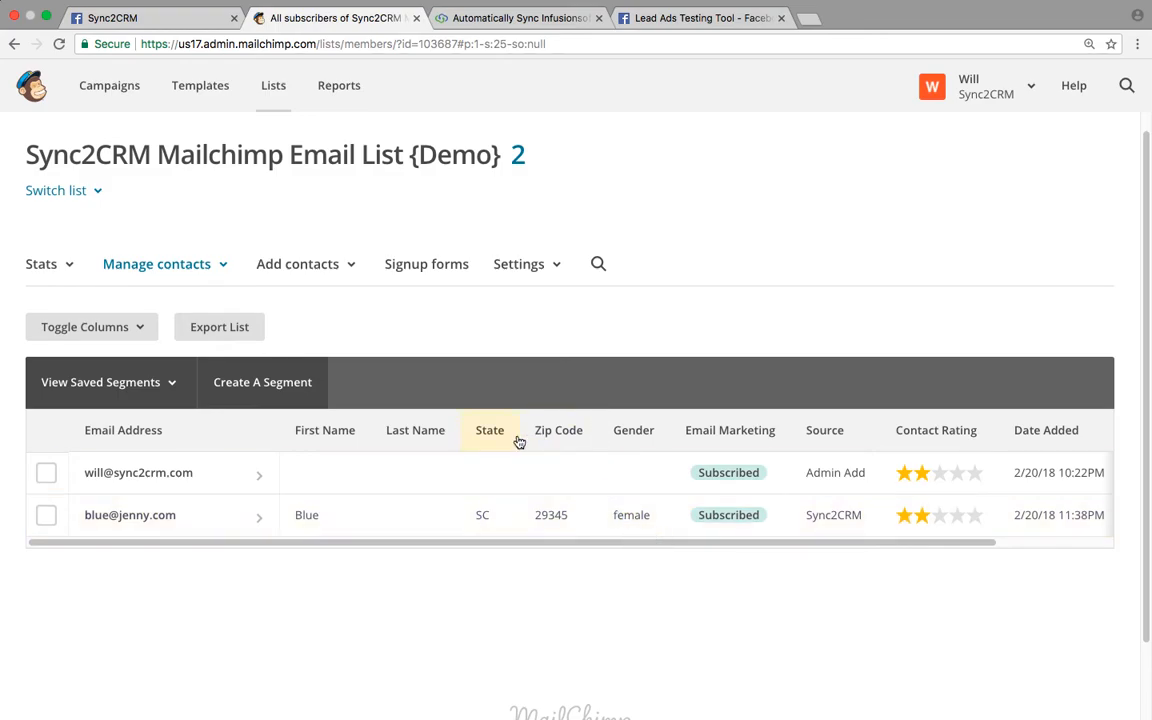
click(165, 18)
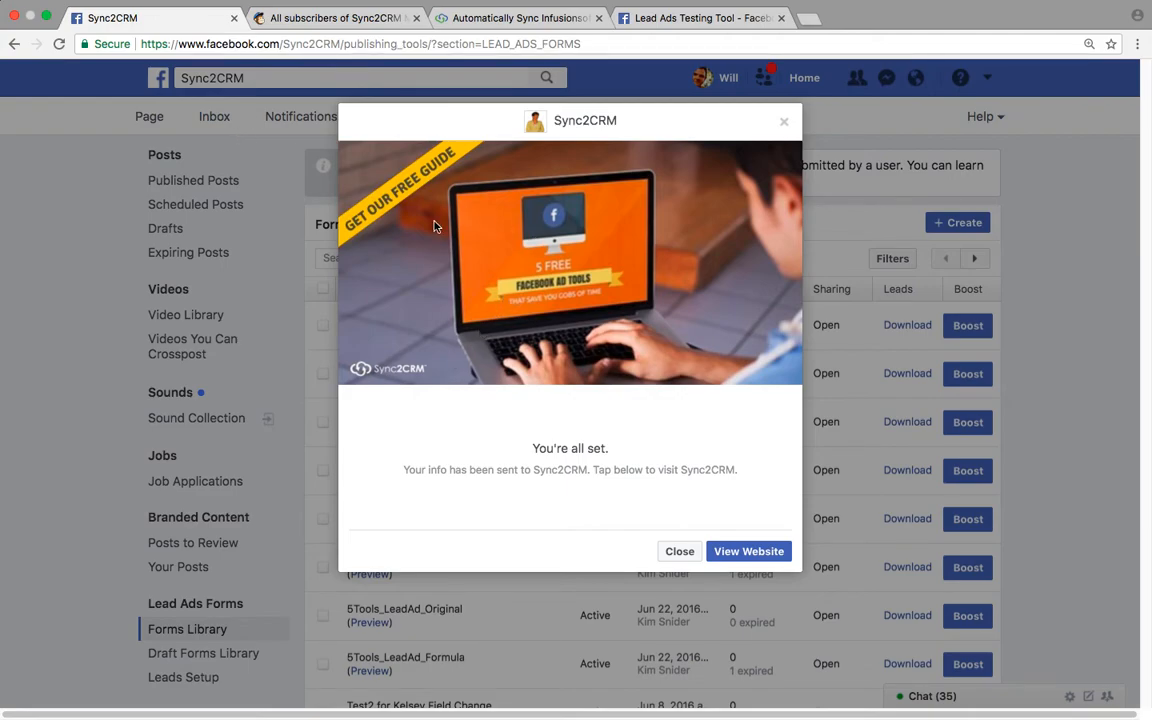
click(466, 24)
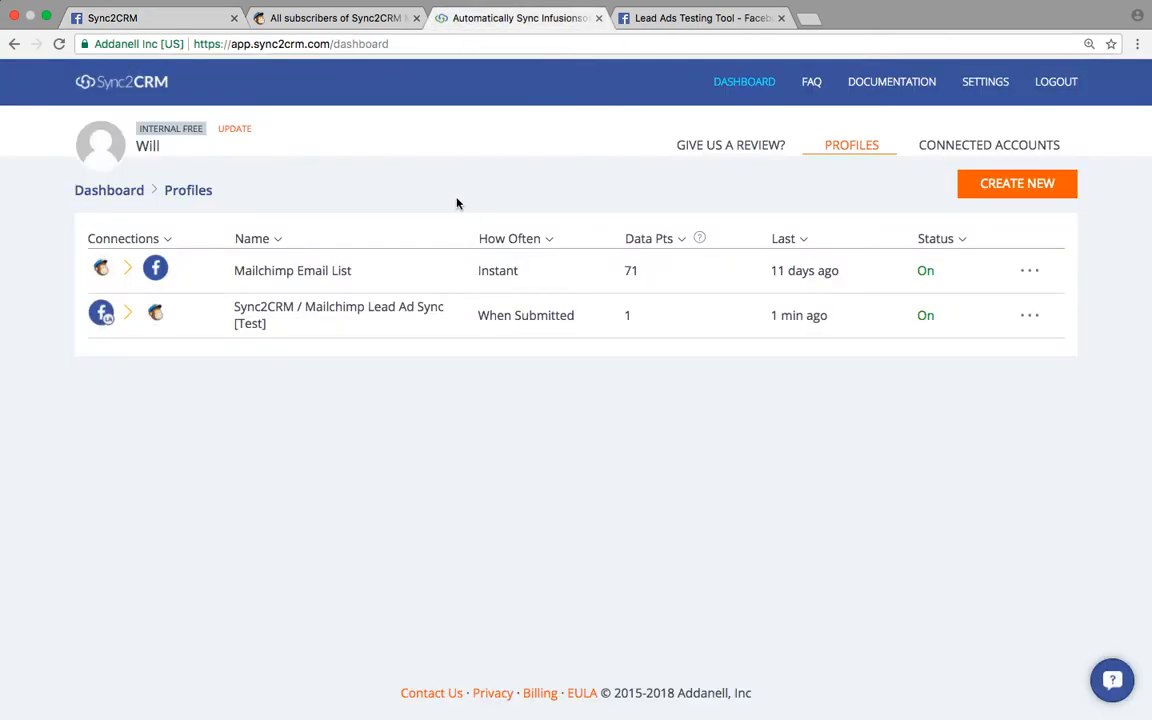
click(347, 19)
scroll(690, 482, right, 2)
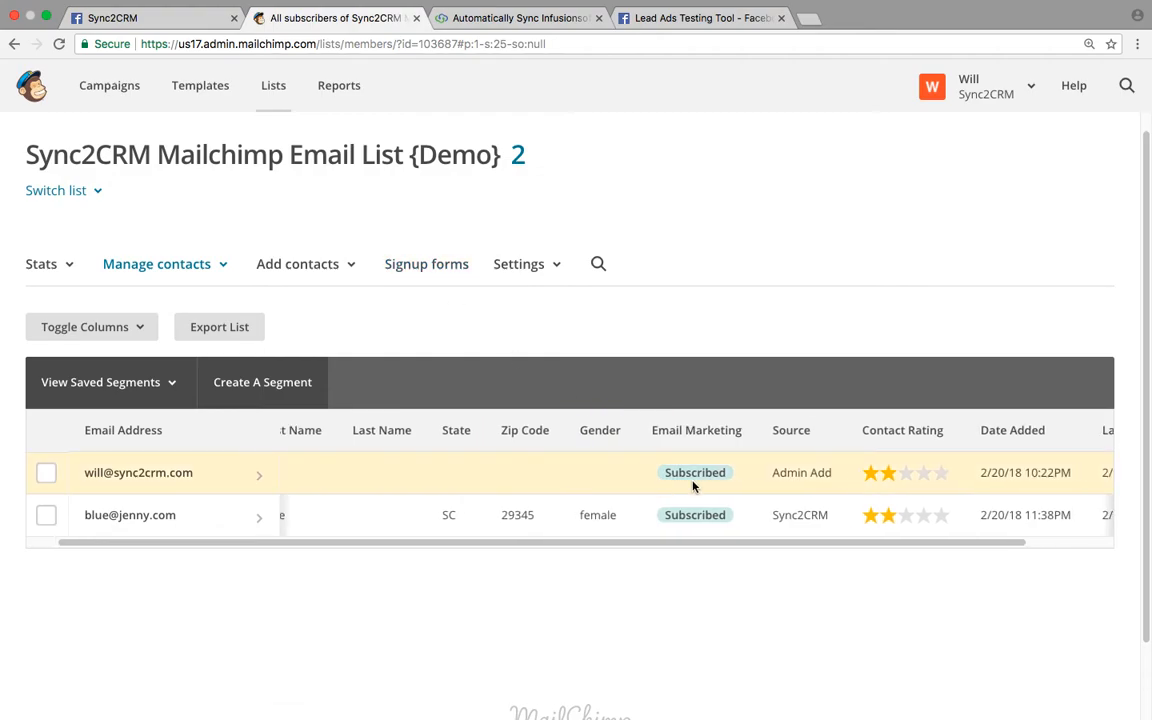
scroll(690, 482, left, 2)
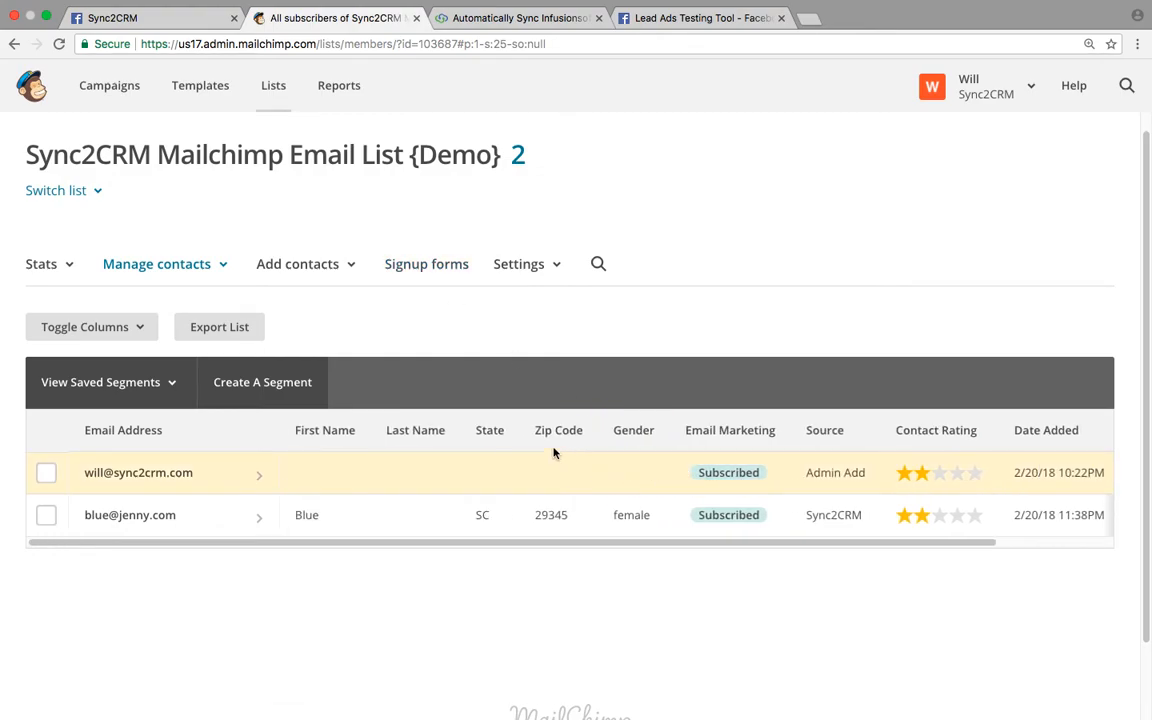
- Add a new text field to the list's general signup form
click(428, 270)
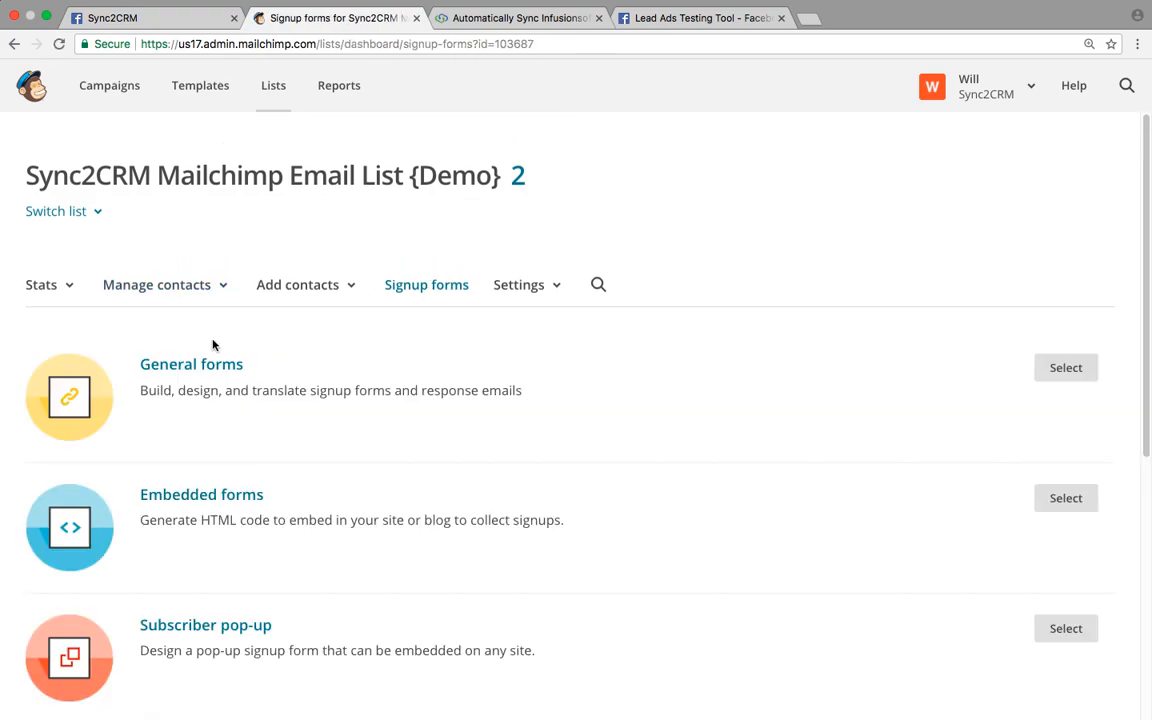
click(192, 372)
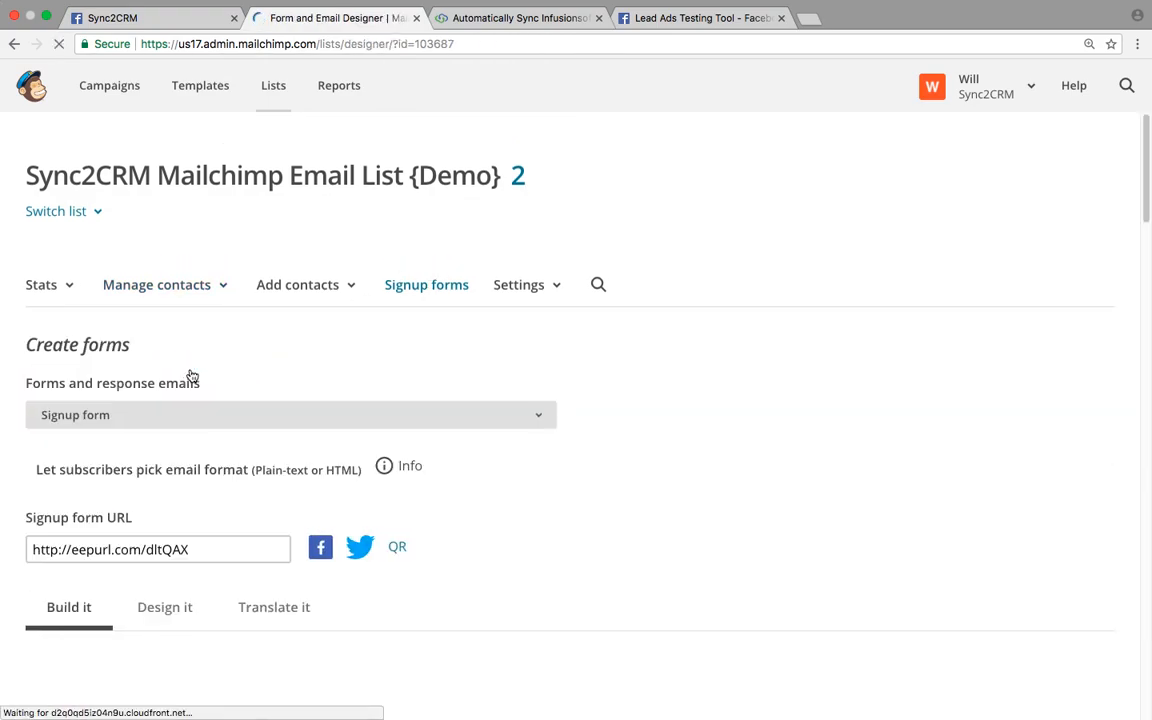
scroll(190, 375, down, 5)
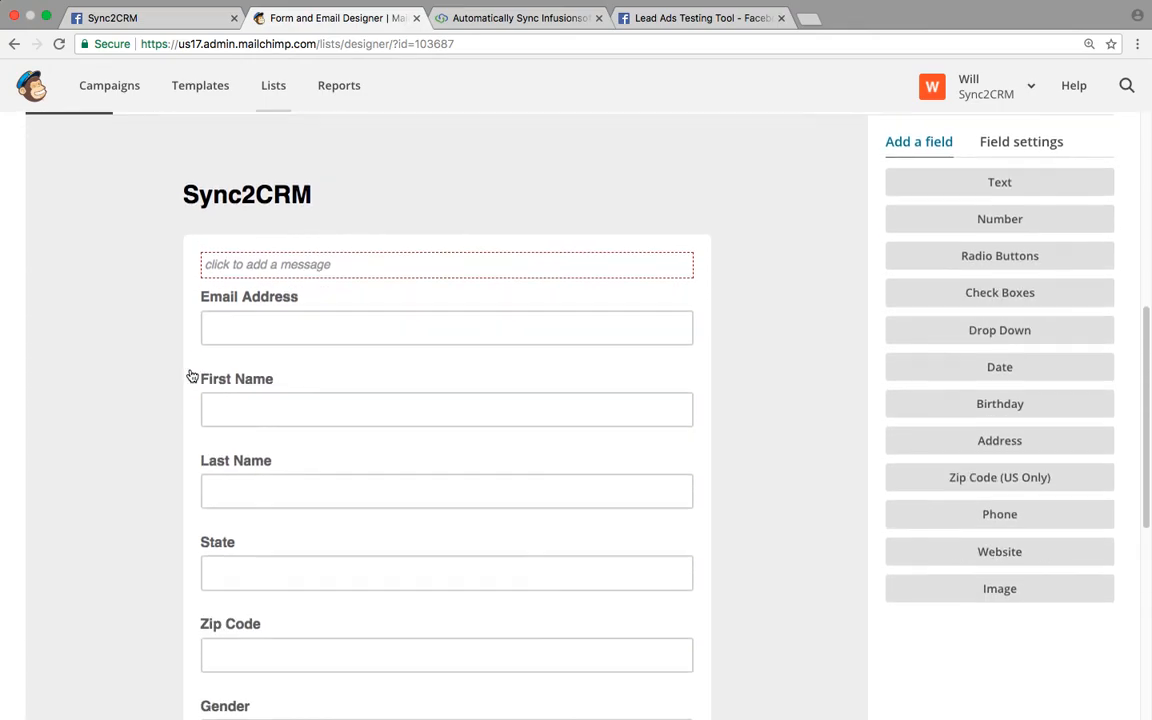
click(973, 150)
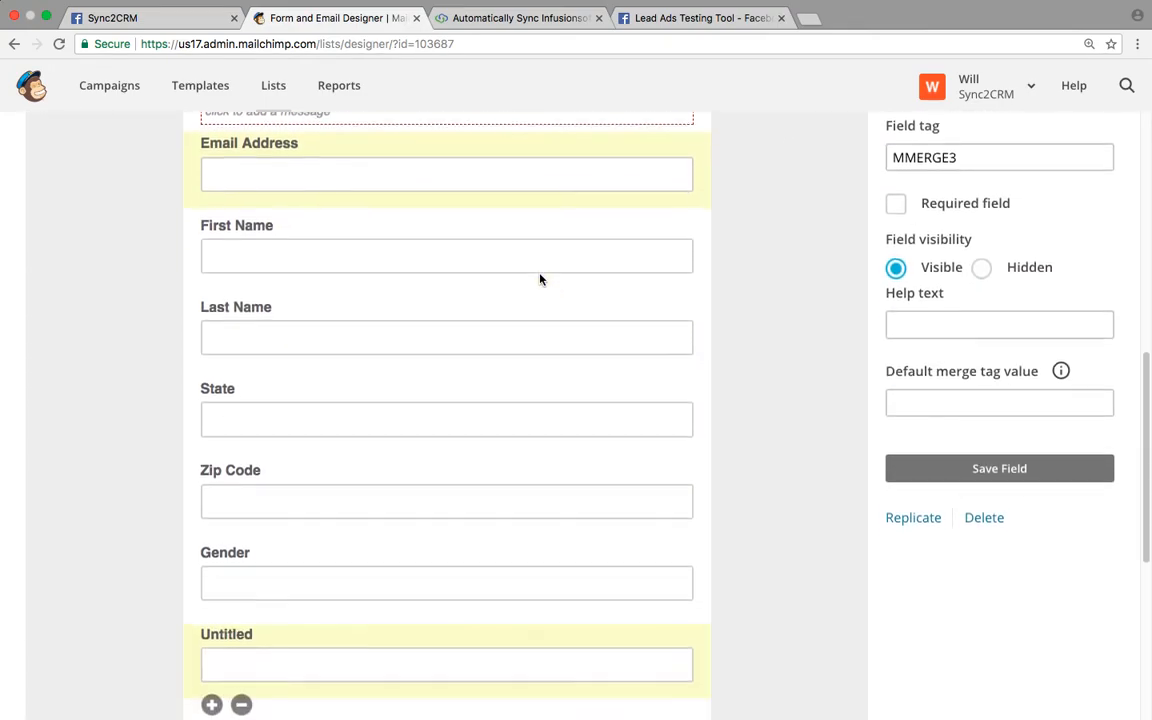
scroll(540, 279, down, 5)
scroll(477, 224, up, 3)
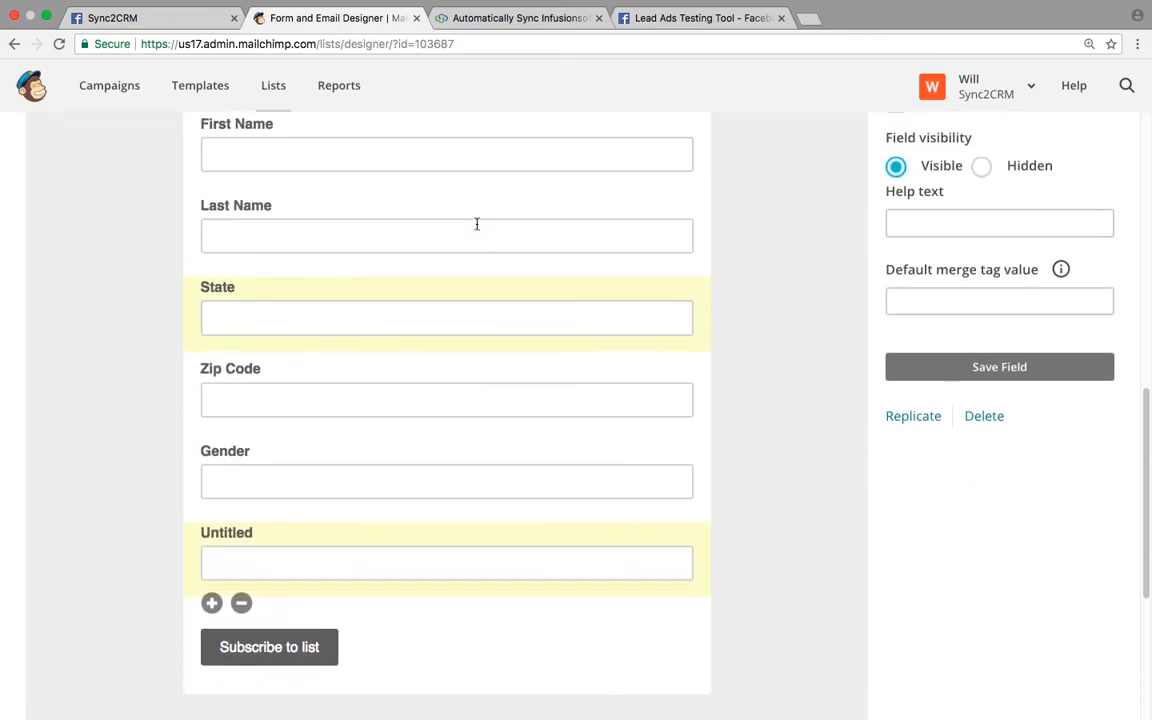
scroll(477, 224, up, 5)
- Label the new field 'Favorite Color' and set its merge tag to COLOR
click(950, 201)
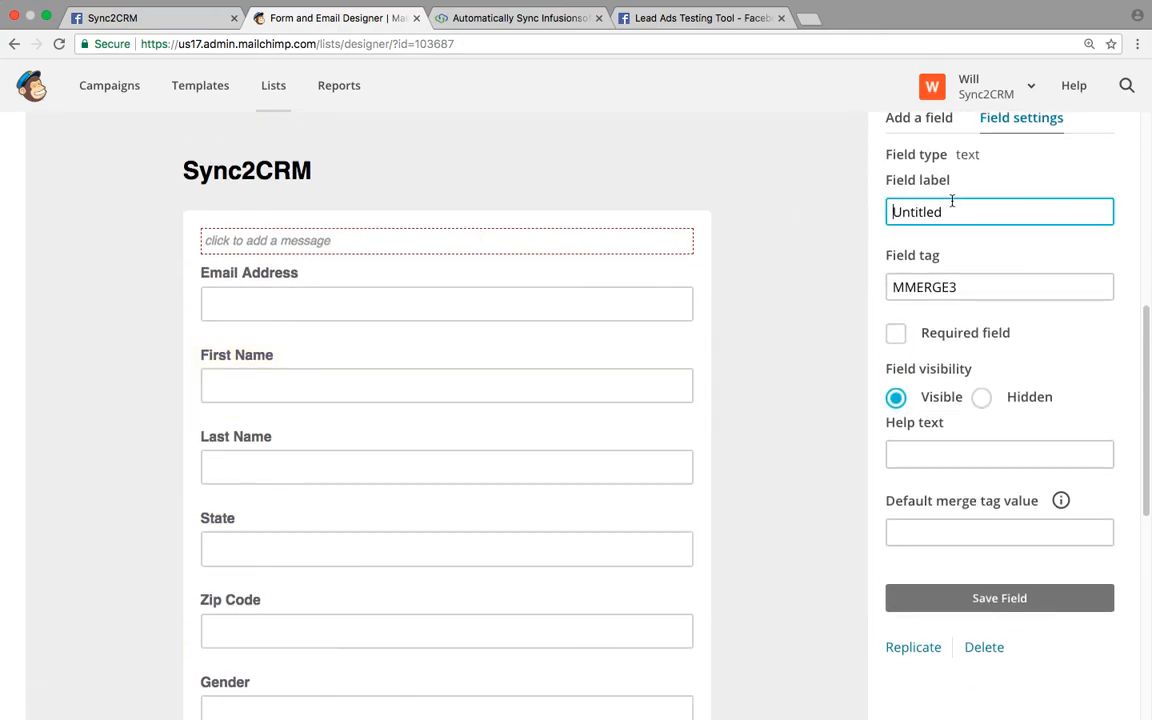
text(Favorite Color)
drag(1043, 215, 979, 212)
key(BackSpace)
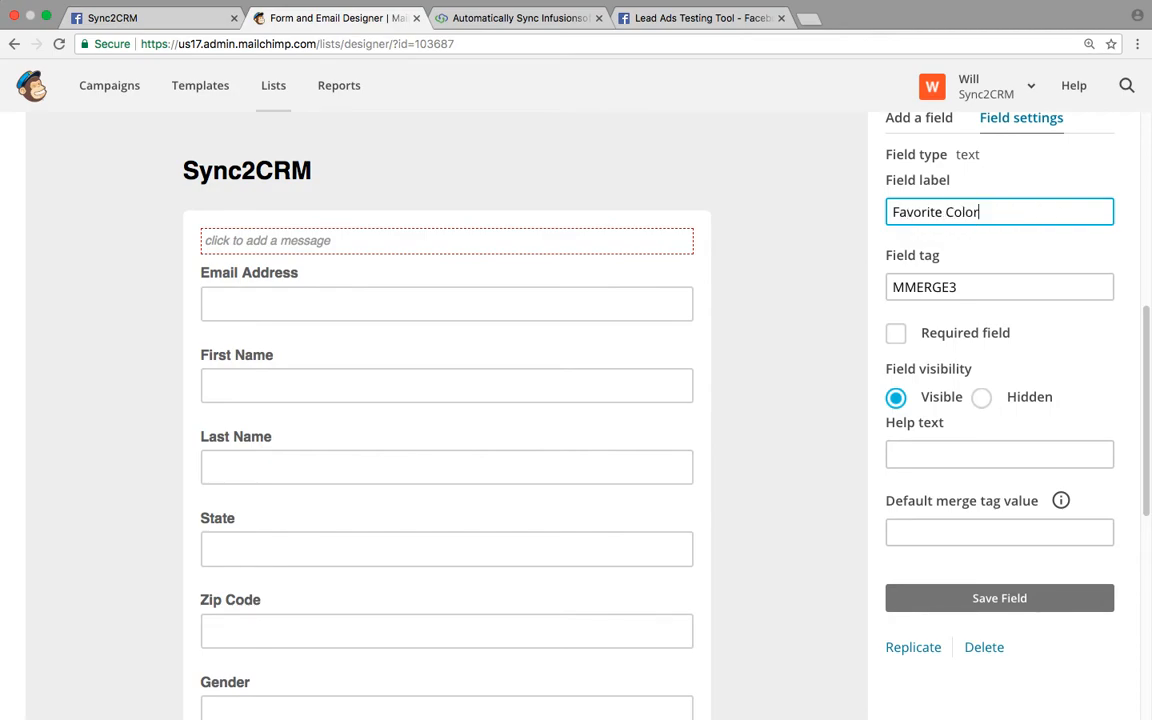
click(983, 290)
drag(983, 290, 892, 290)
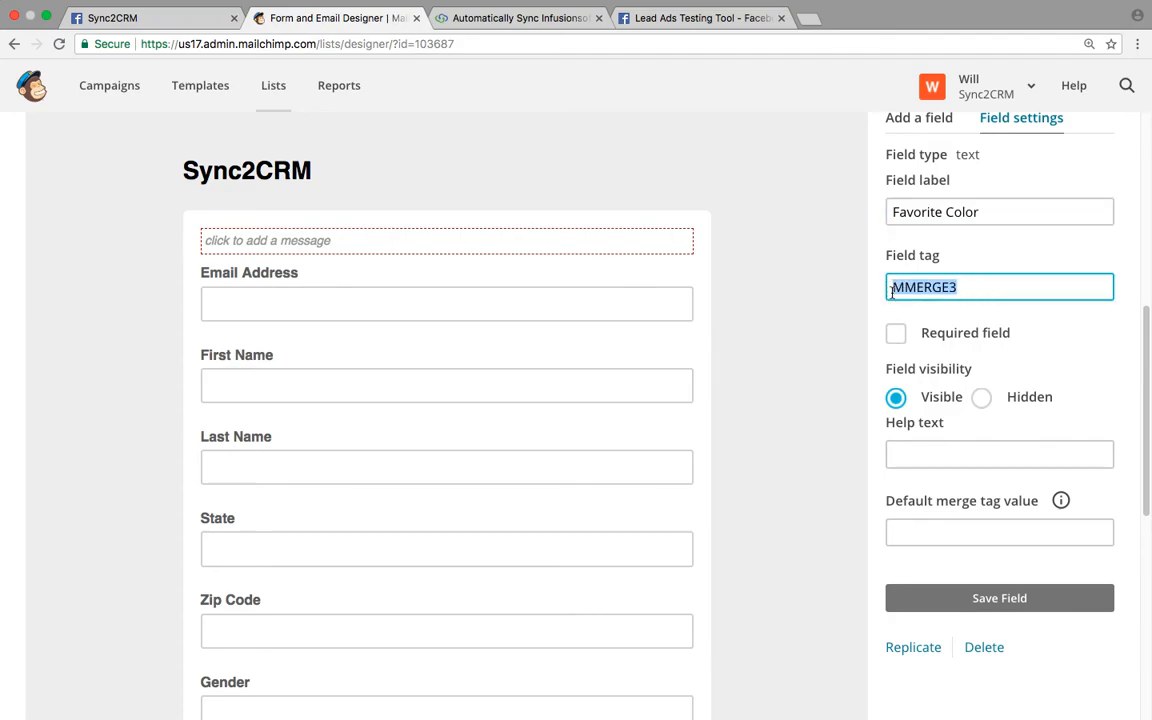
text(COLOR)
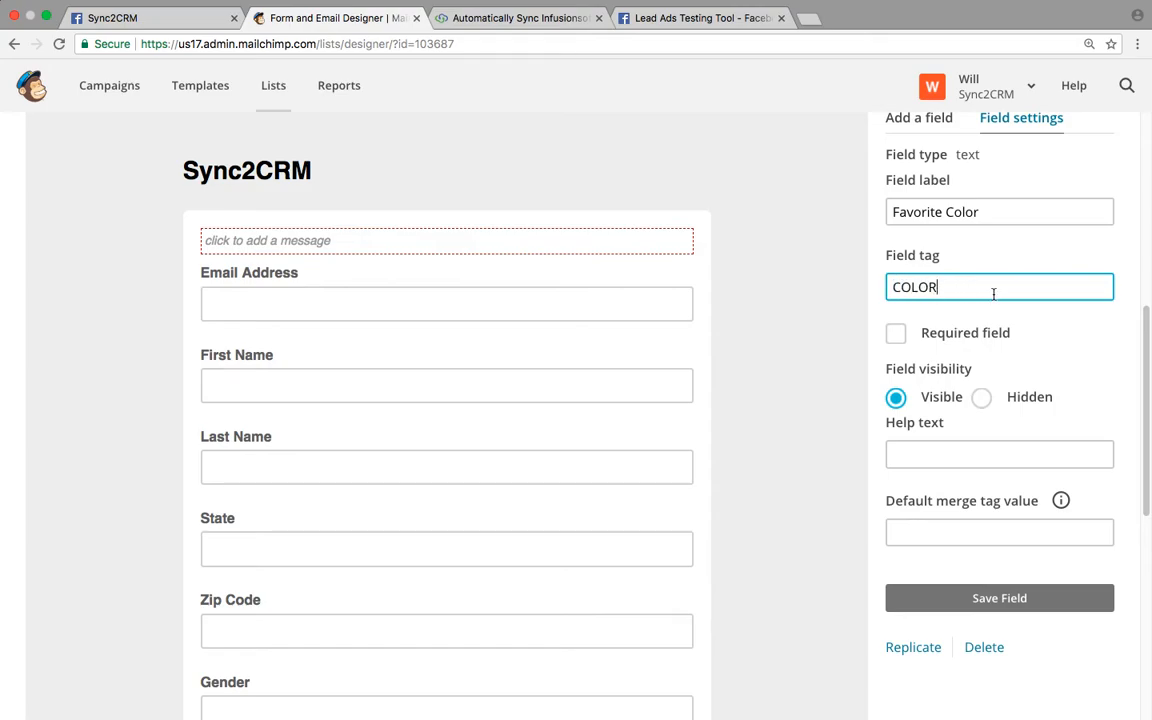
click(800, 296)
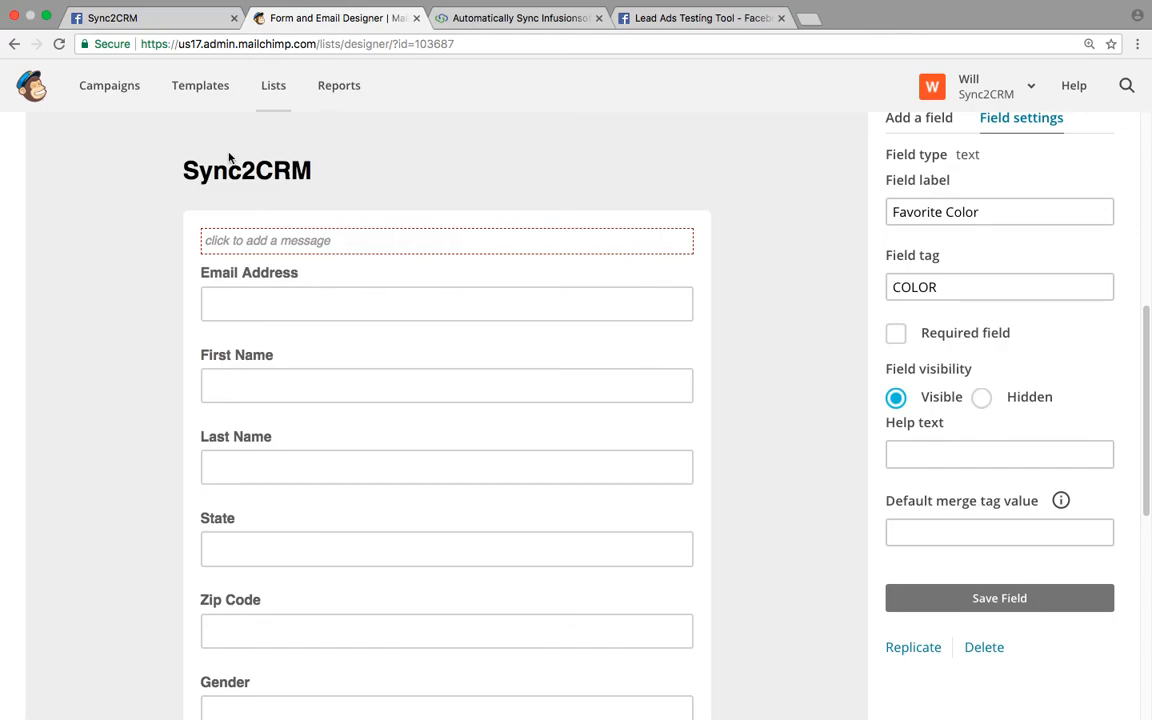
- Make the Favorite Color field hidden and save it
scroll(115, 204, up, 1)
scroll(115, 204, up, 1)
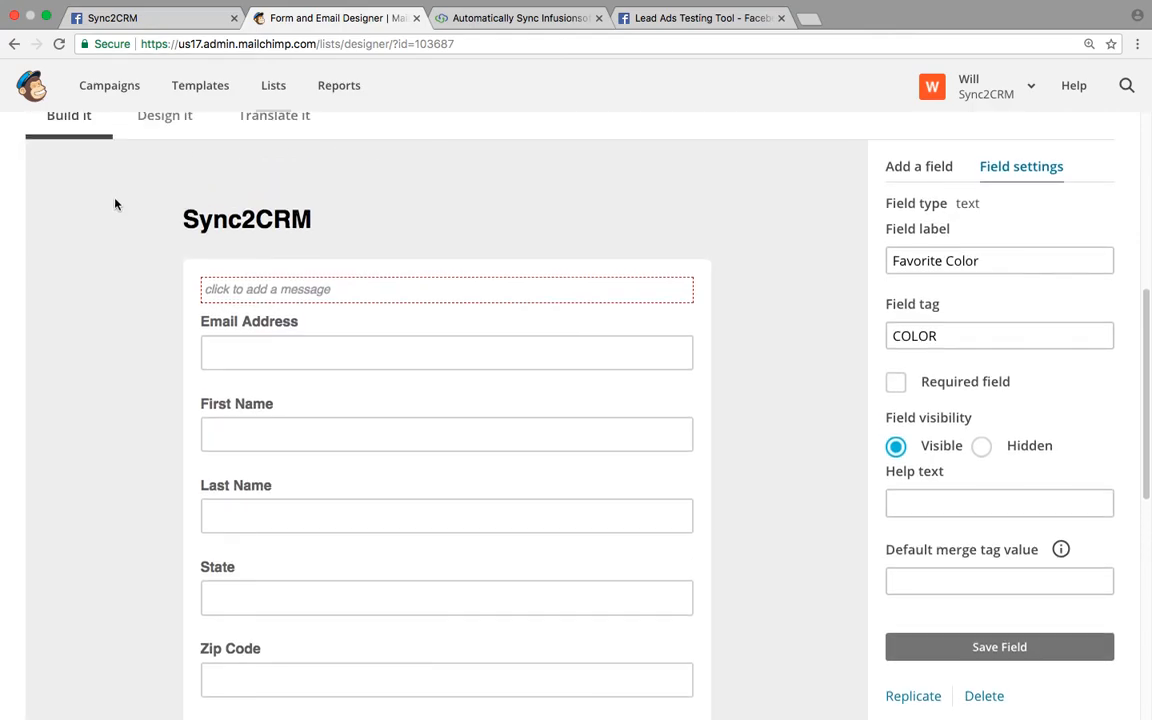
scroll(126, 239, up, 1)
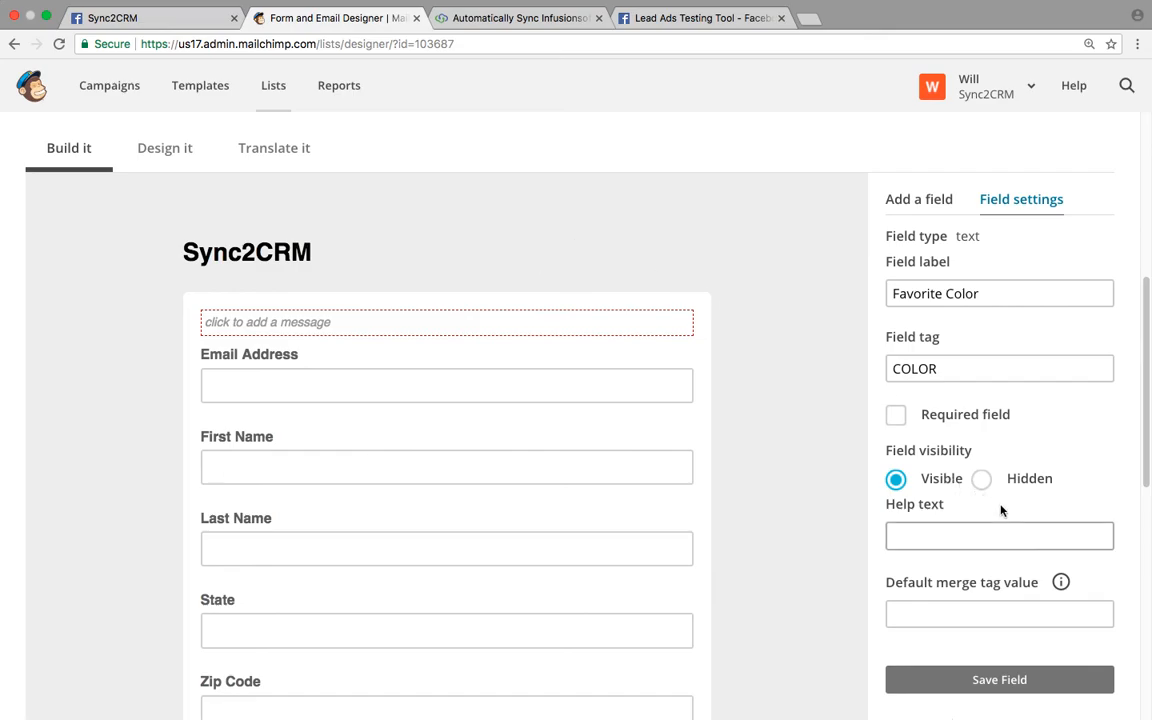
click(981, 479)
scroll(784, 368, down, 5)
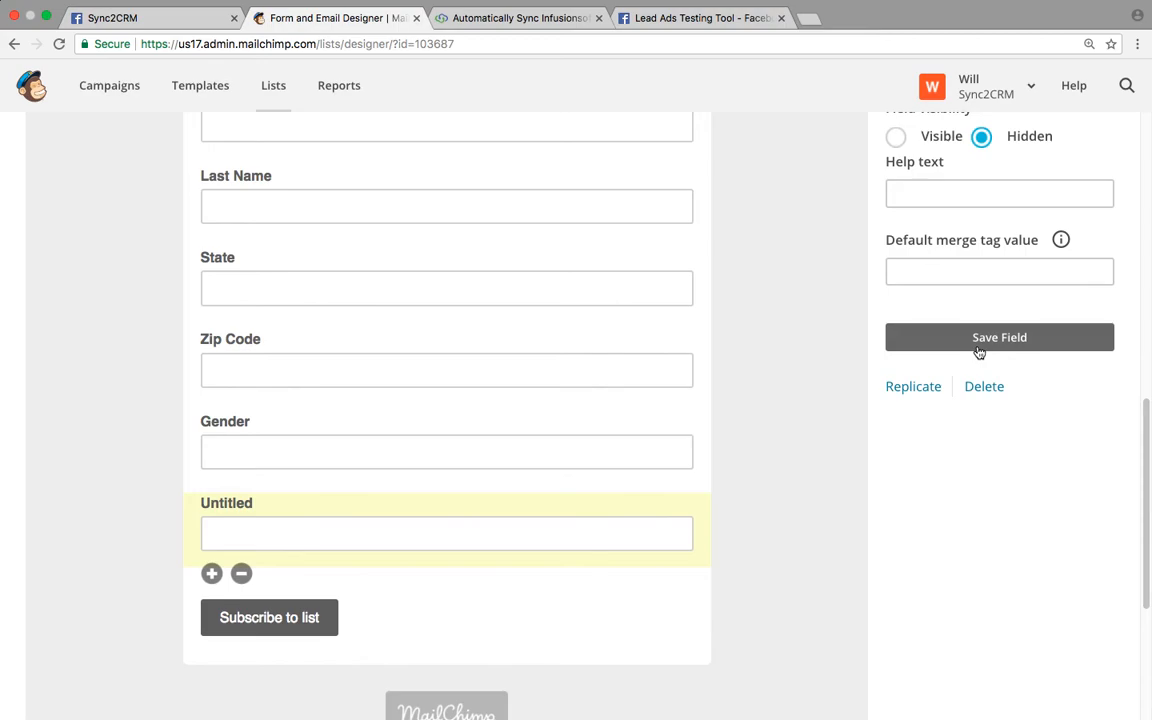
click(980, 340)
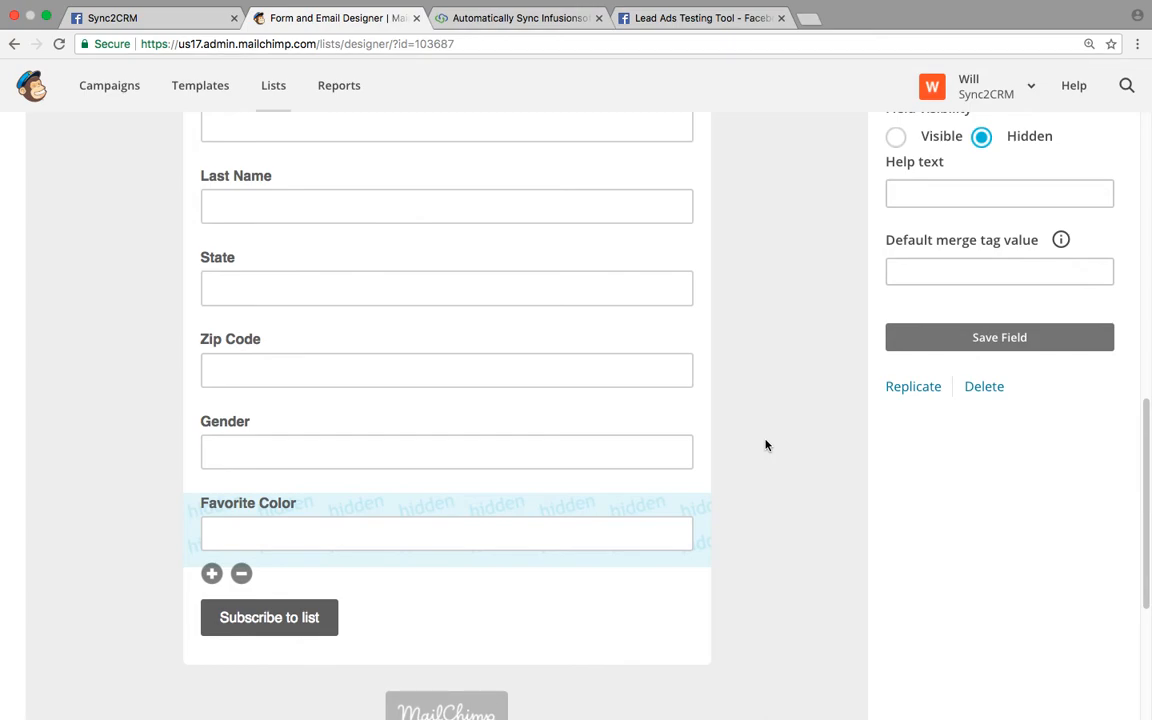
scroll(725, 455, down, 1)
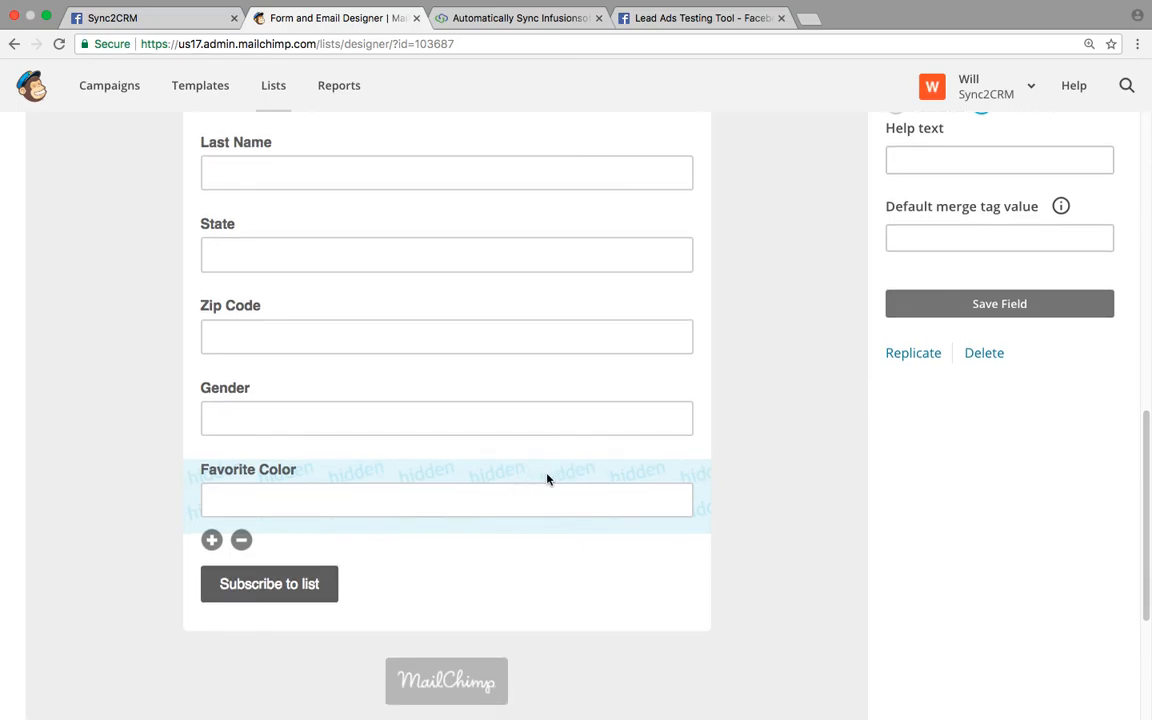
click(494, 20)
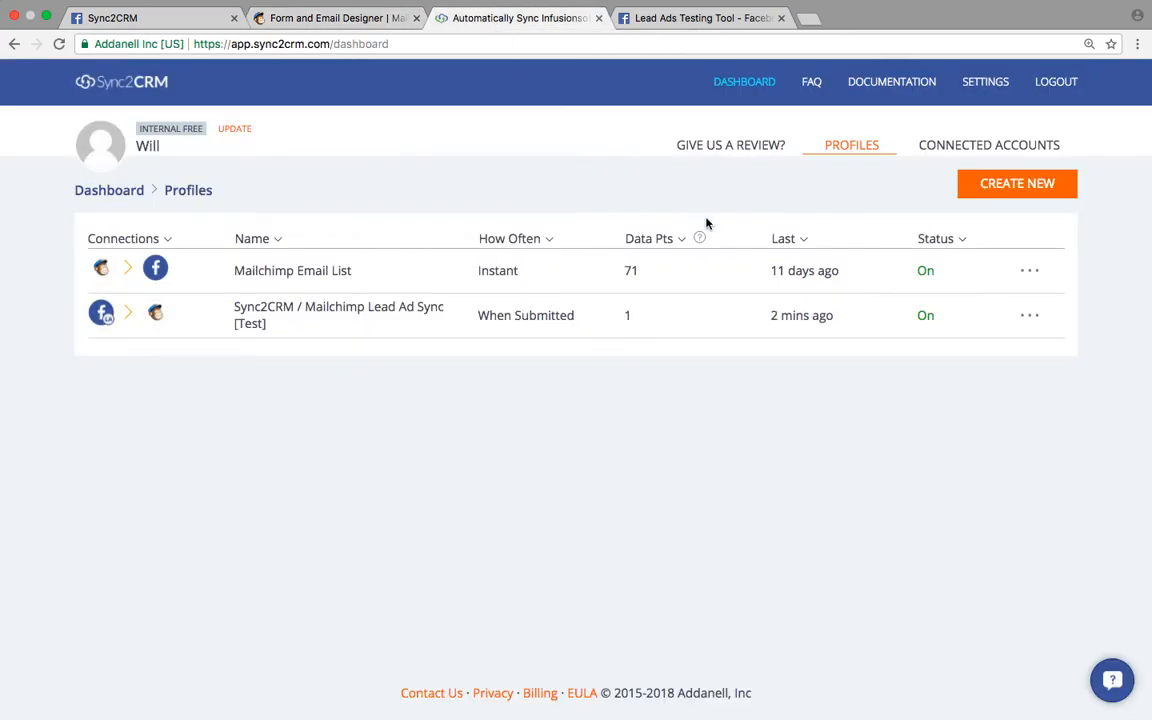
- In the Lead Ad Sync [Test] profile, map 'What is your favorite color?' to Favorite Color and update
click(1030, 318)
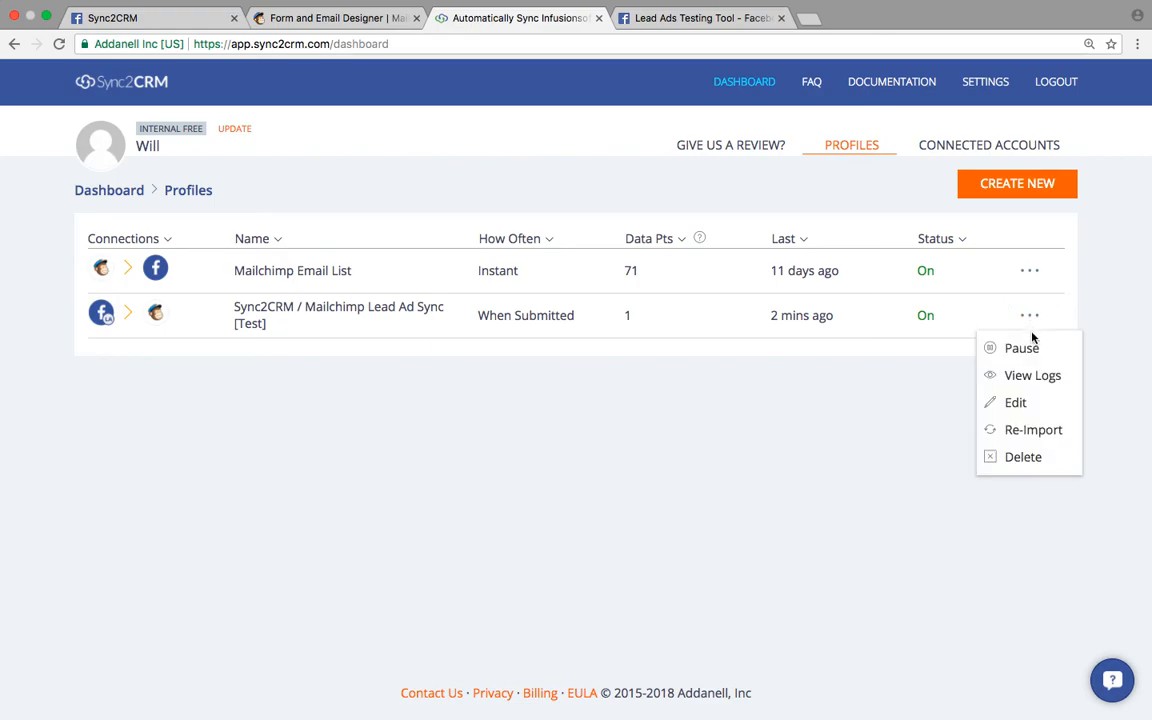
click(1015, 405)
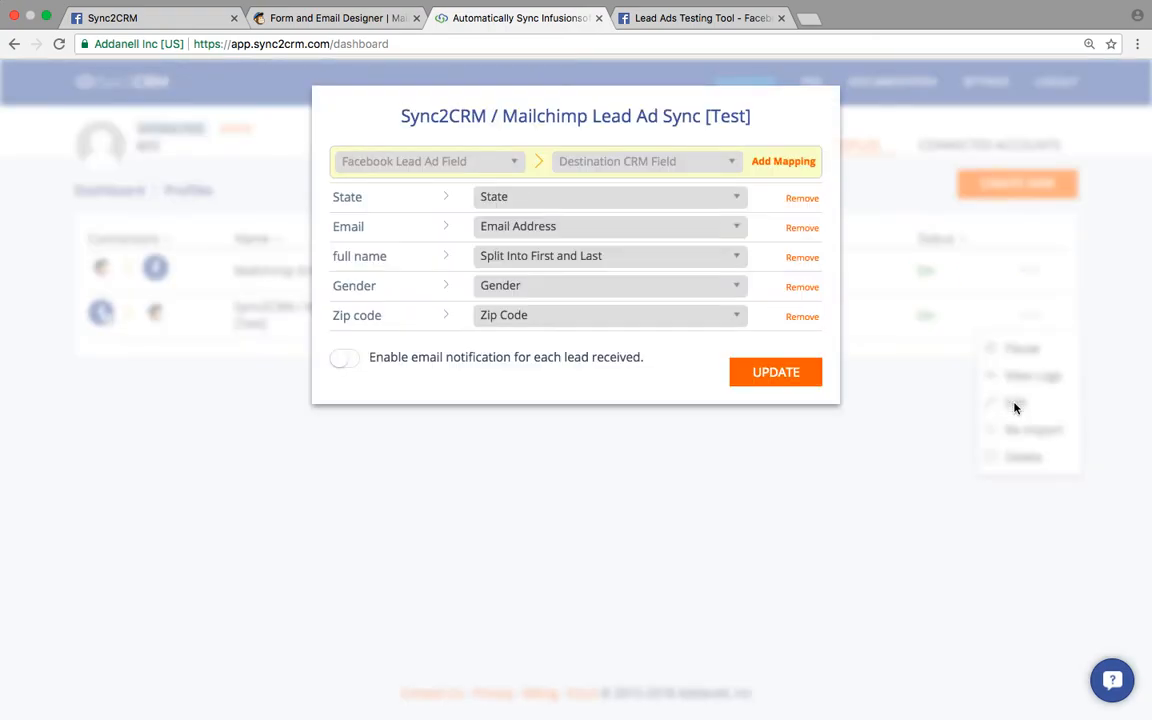
click(480, 168)
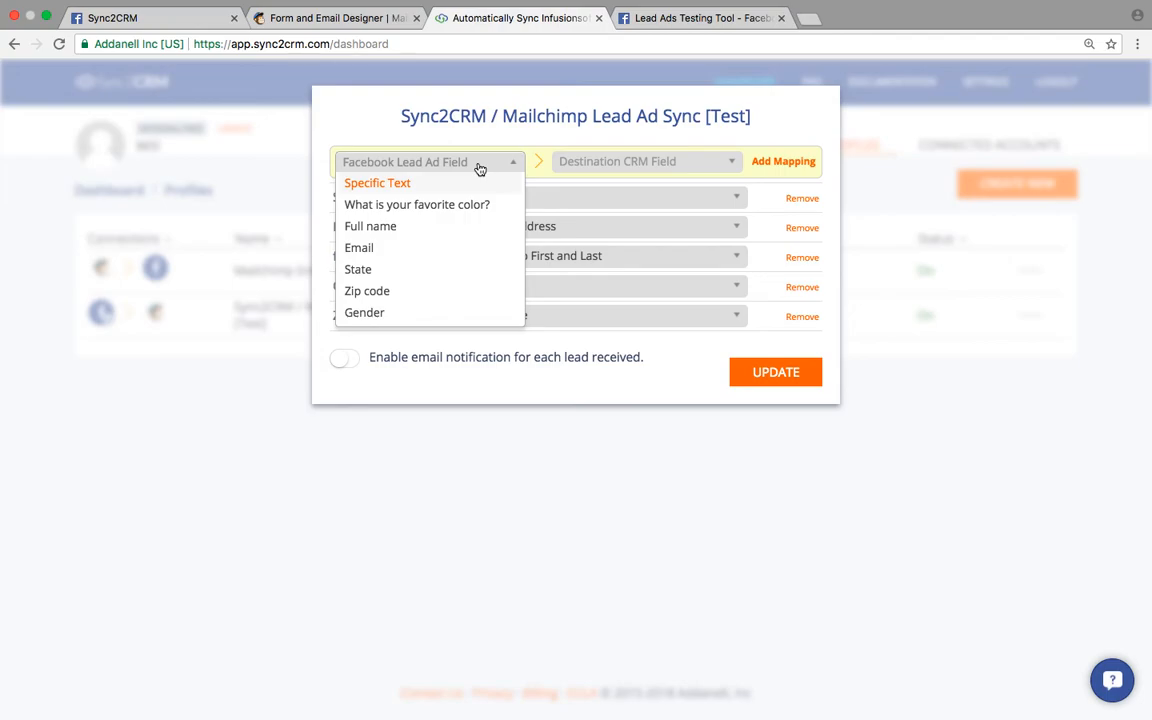
click(421, 210)
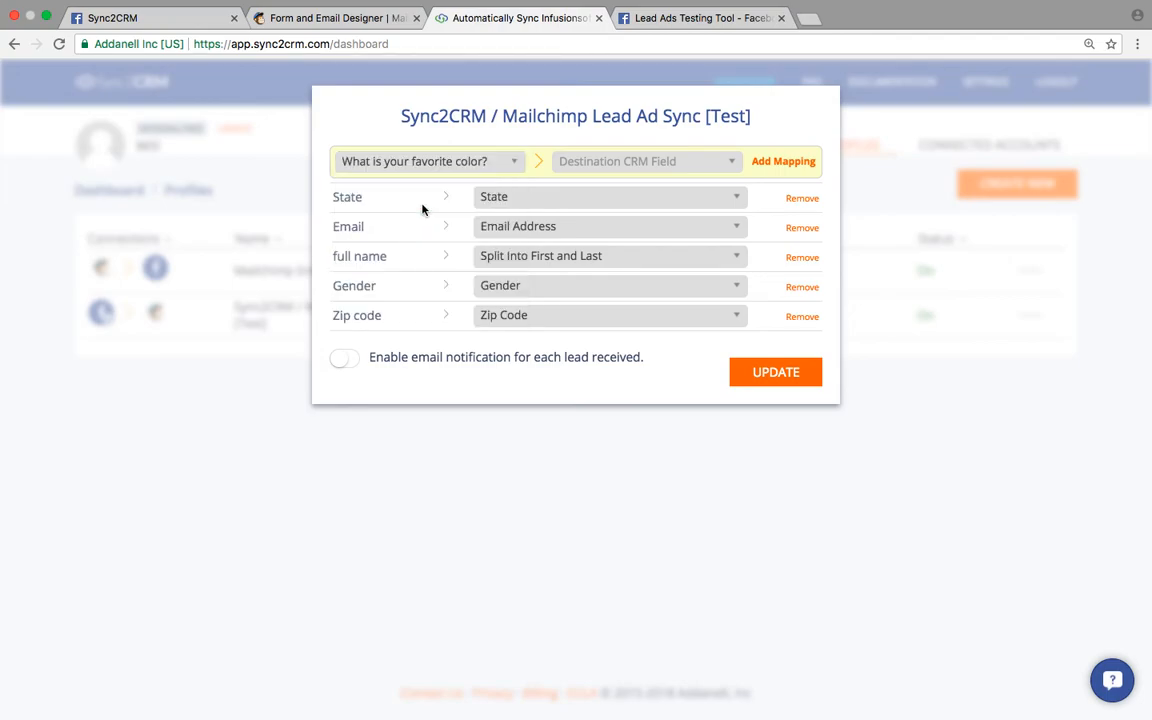
click(590, 165)
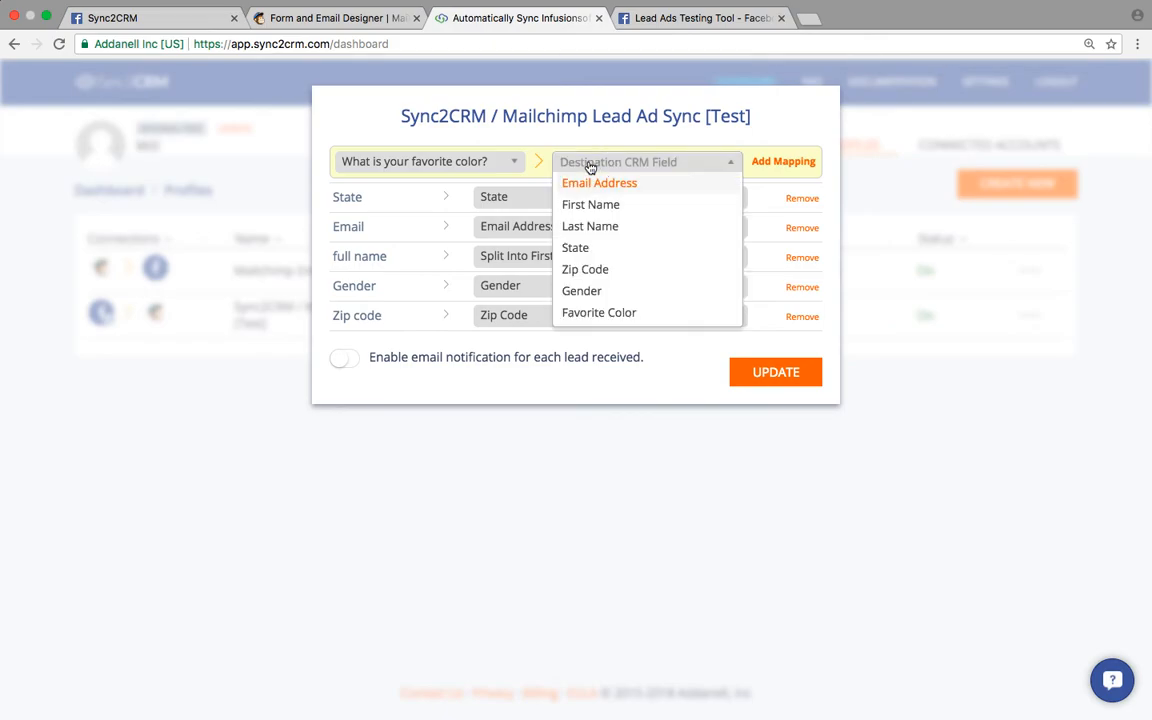
click(587, 313)
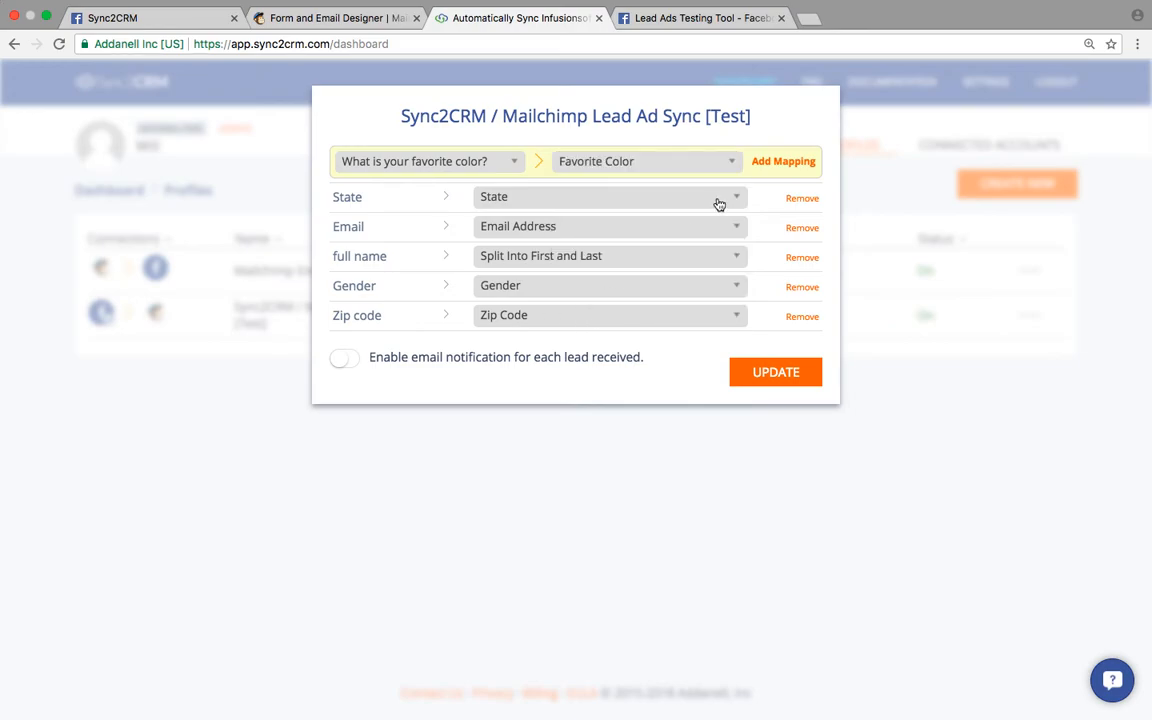
click(783, 163)
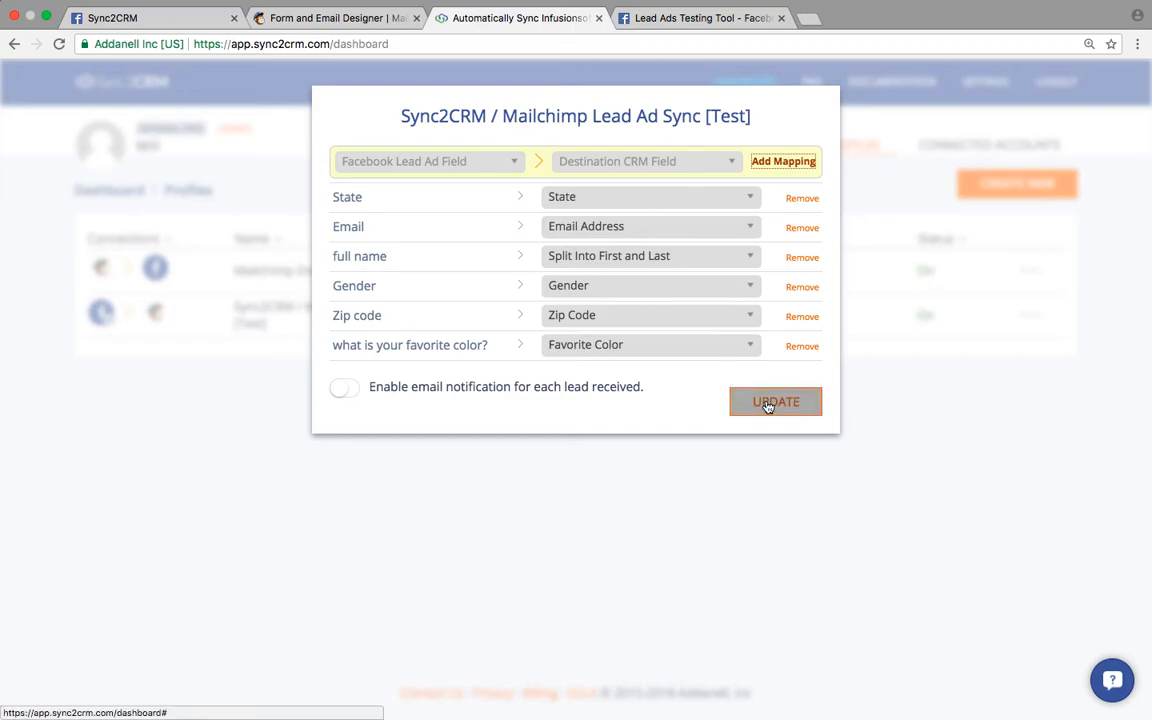
click(768, 404)
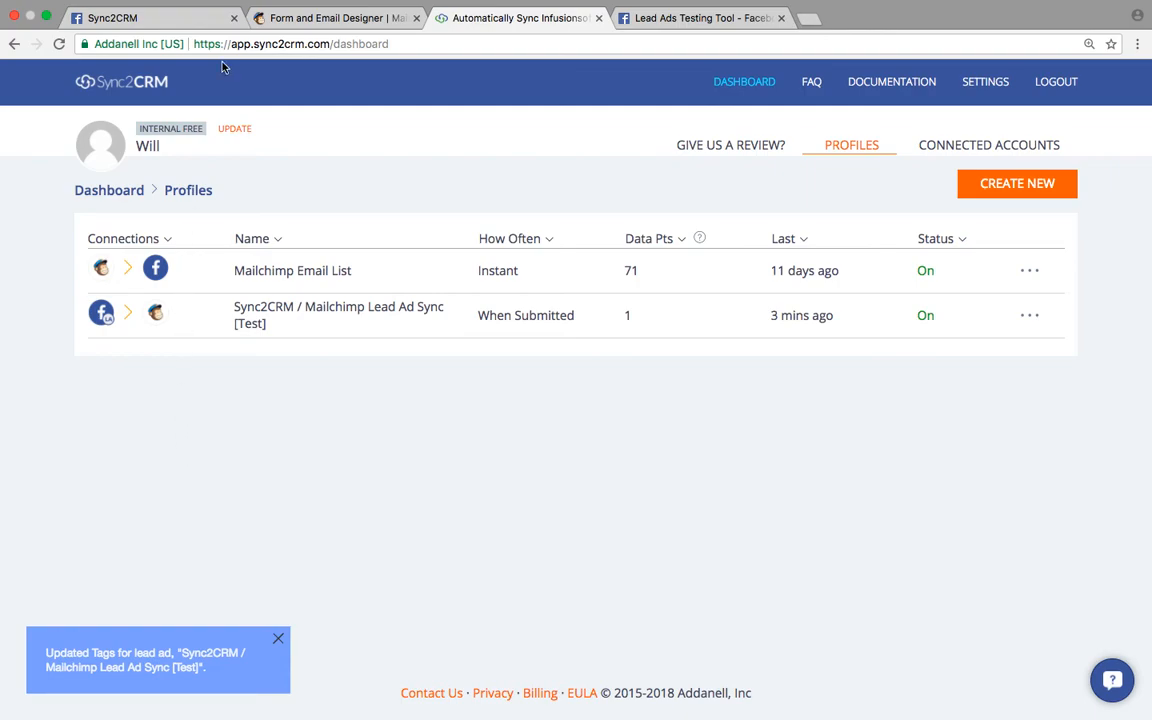
- Switch to the Facebook Lead Ads Forms page showing the sent-to-Sync2CRM confirmation
click(213, 20)
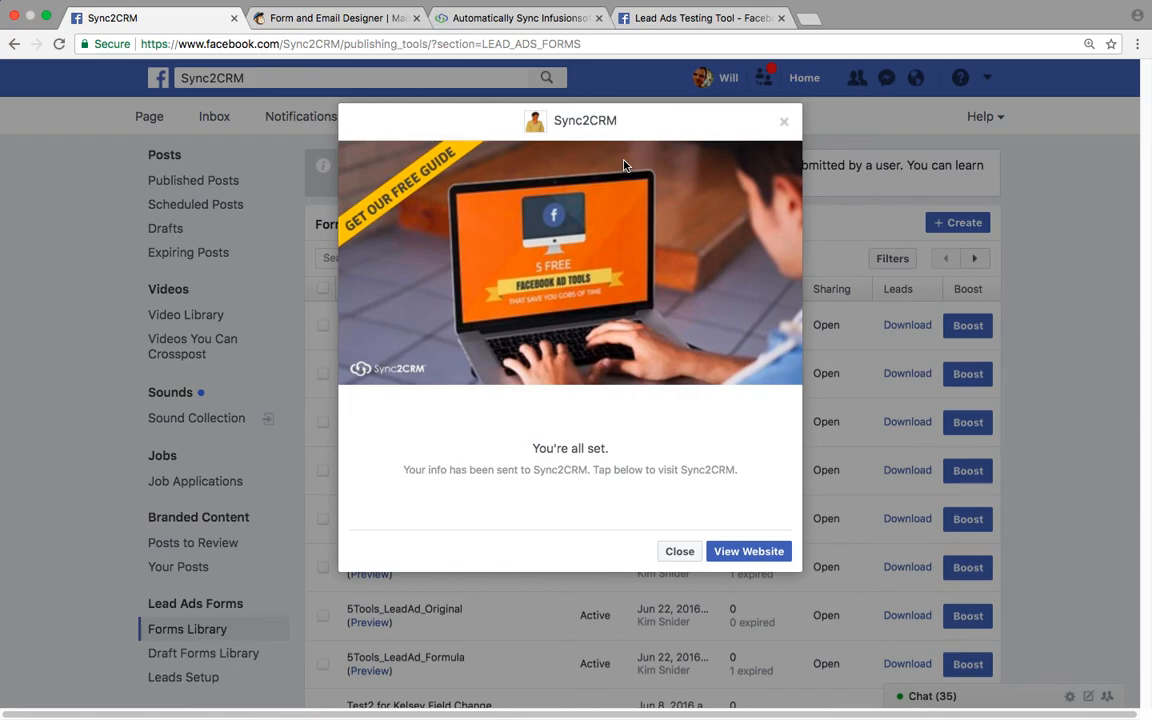
- Delete the current test lead, then reload the Forms Library and preview the Mailchimp Lead Ad Sync [Test] form
click(666, 20)
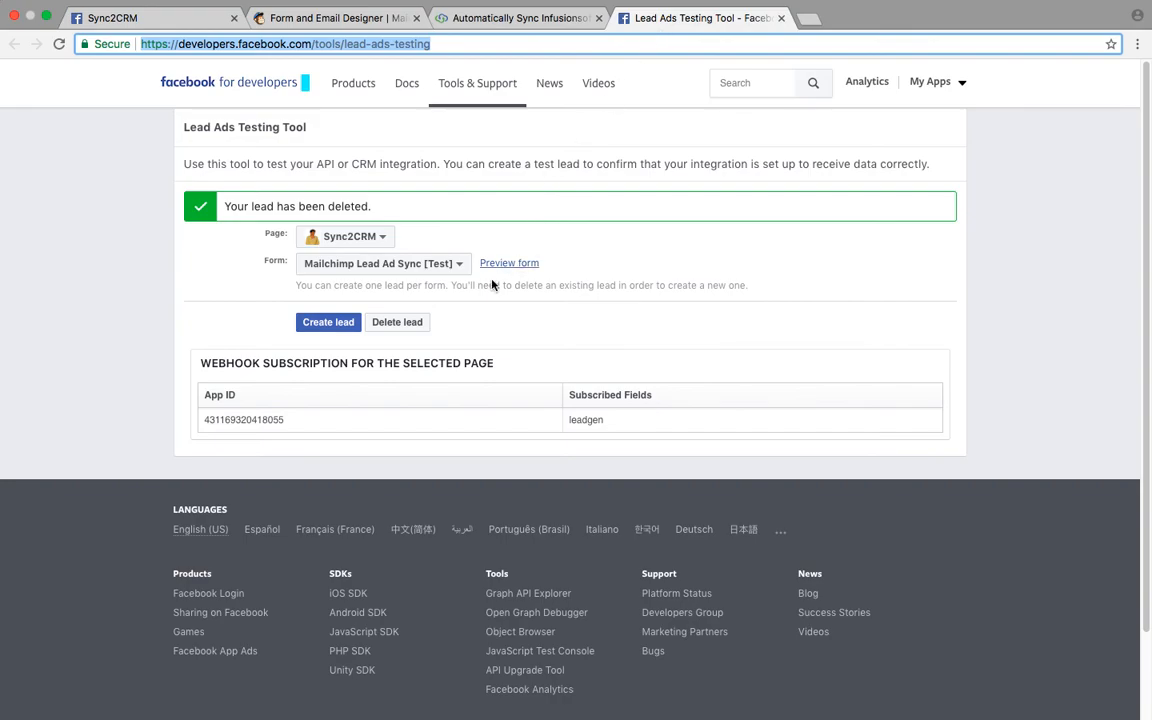
click(411, 326)
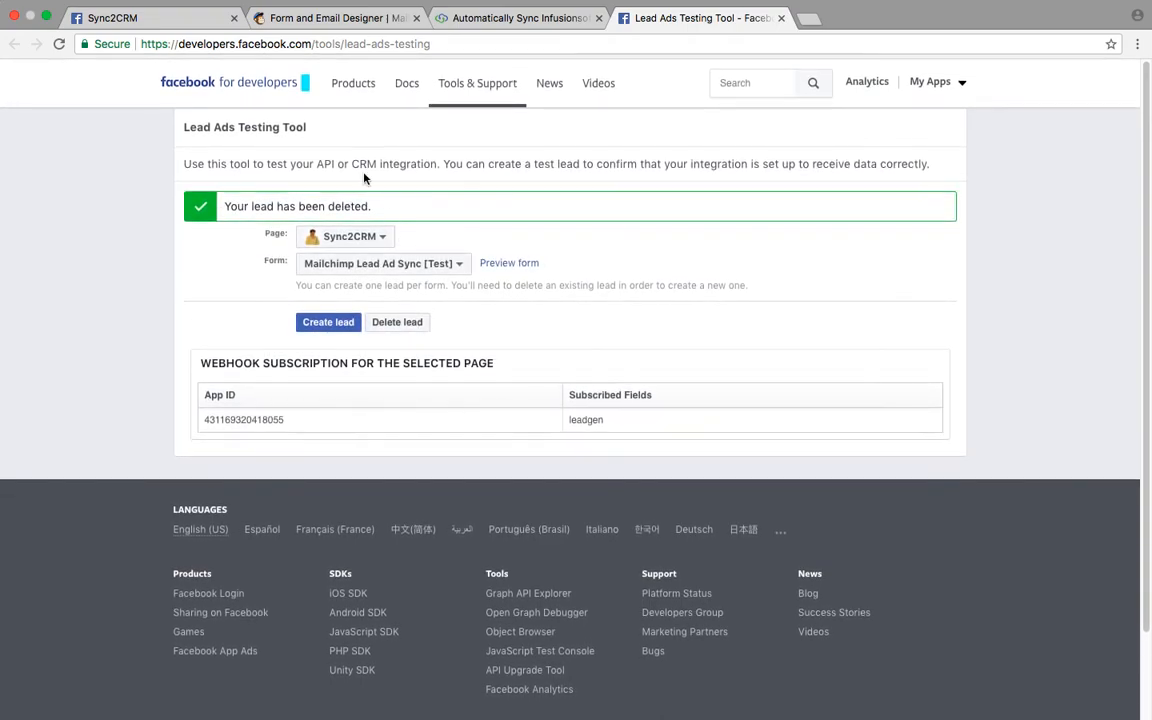
click(157, 22)
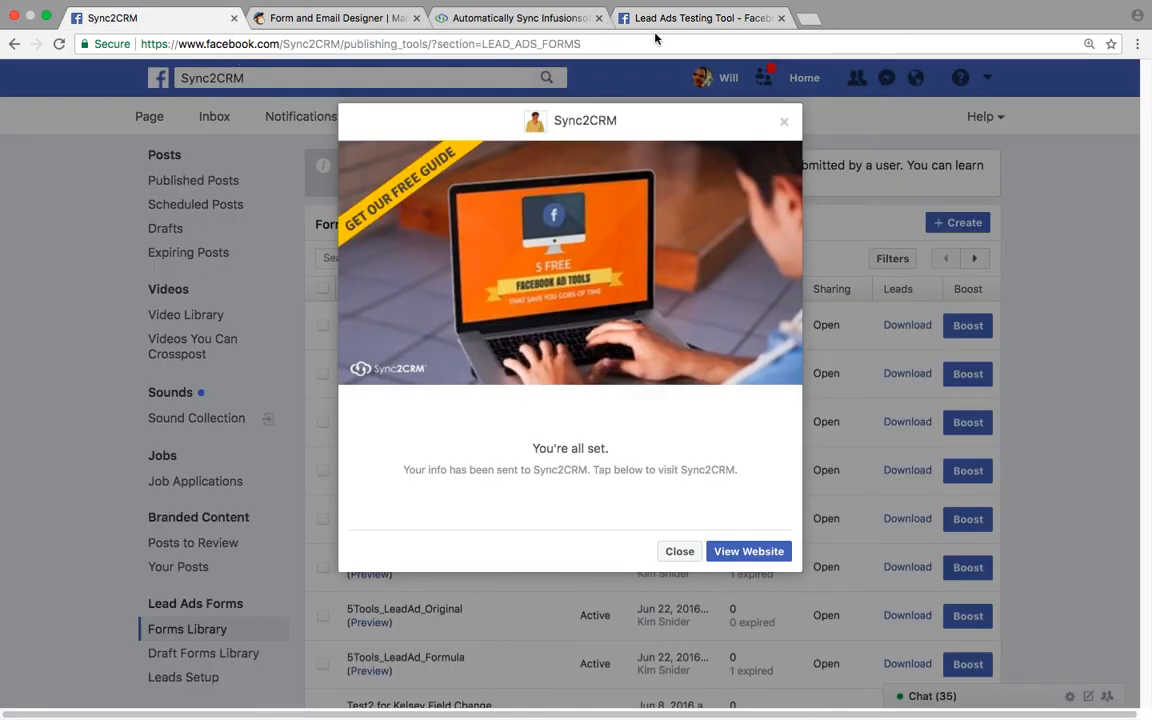
click(59, 44)
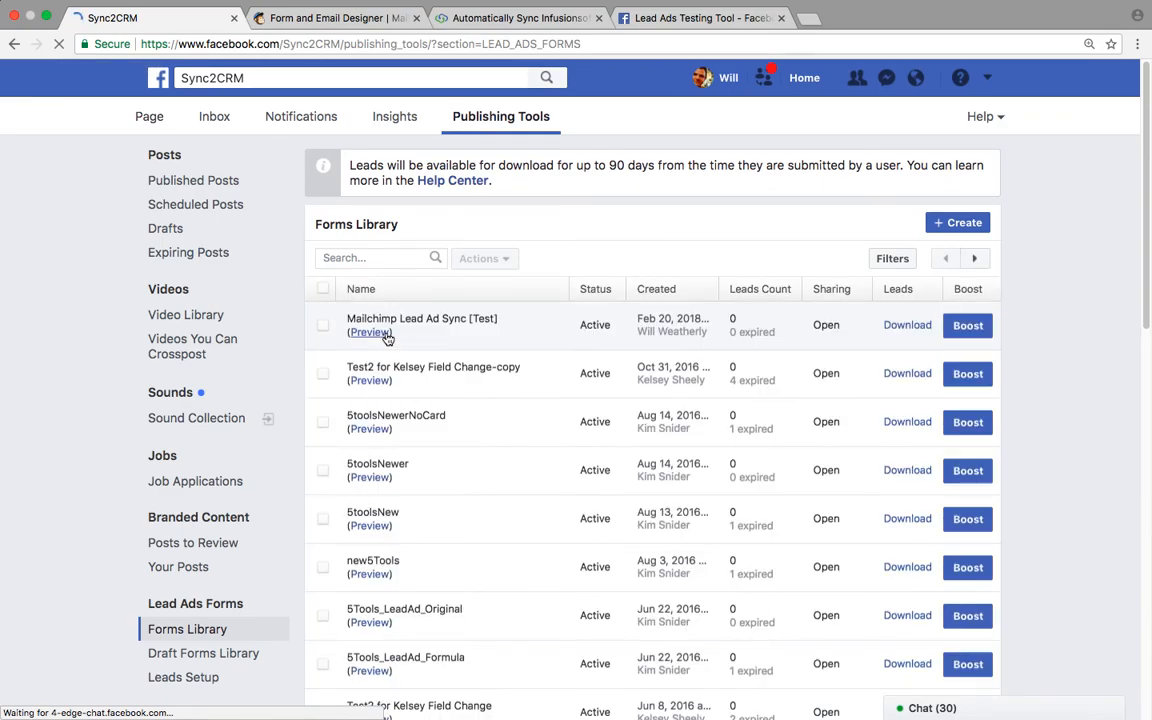
click(383, 334)
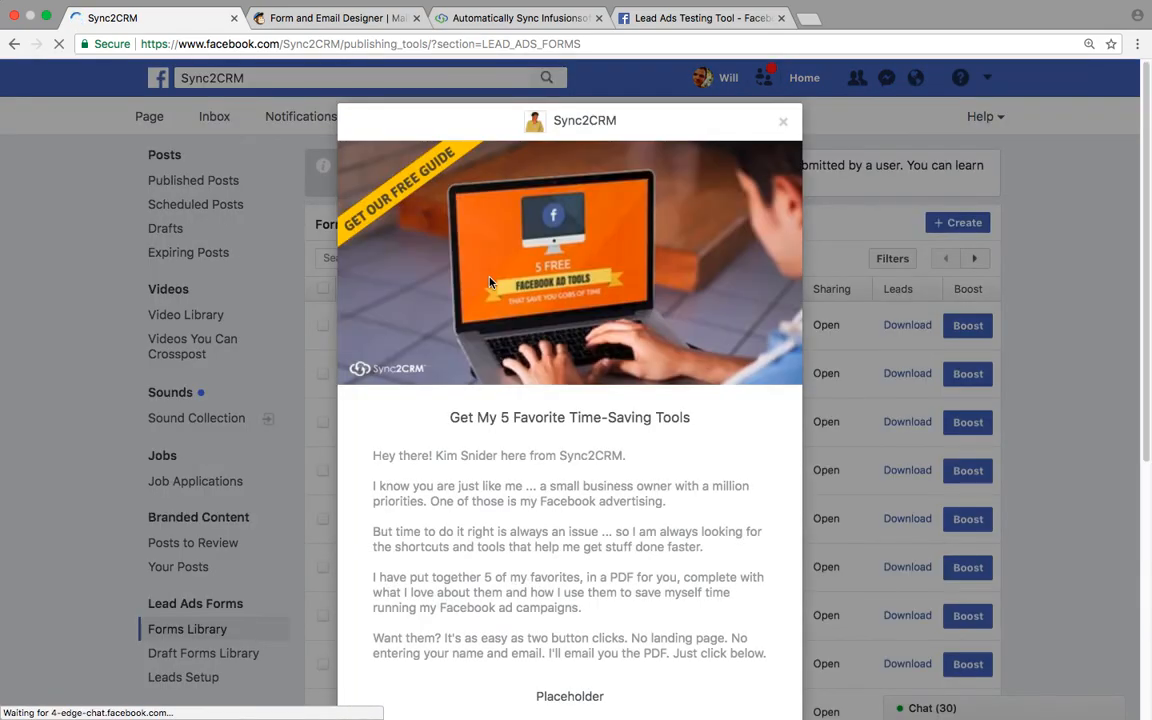
scroll(490, 283, down, 1)
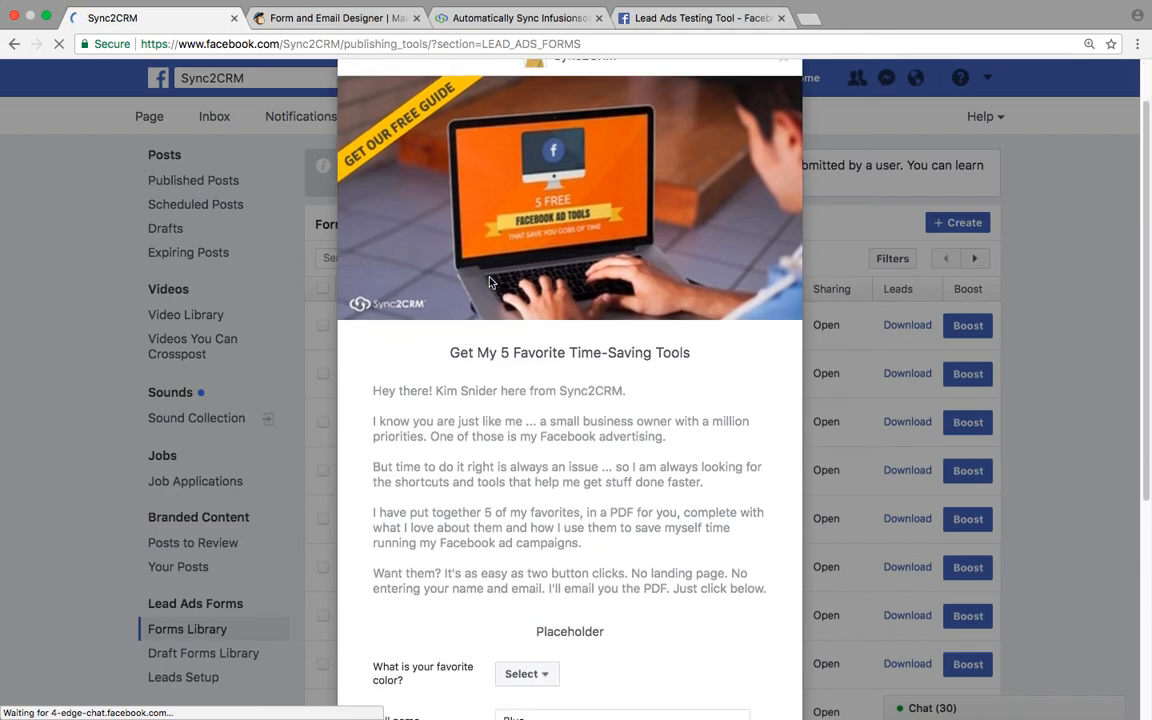
scroll(490, 283, down, 1)
scroll(490, 283, down, 3)
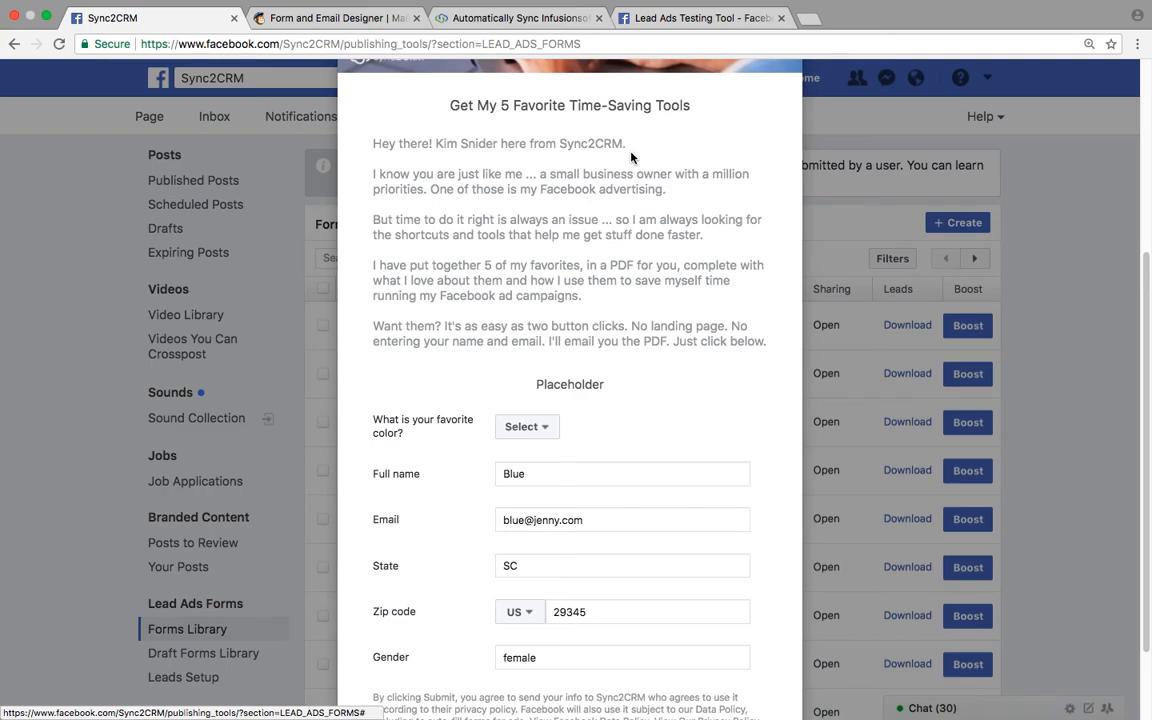
- Review the Sync2CRM Mailchimp Email List {Demo} subscribers, then go back to the Lead Ads Testing Tool
click(348, 24)
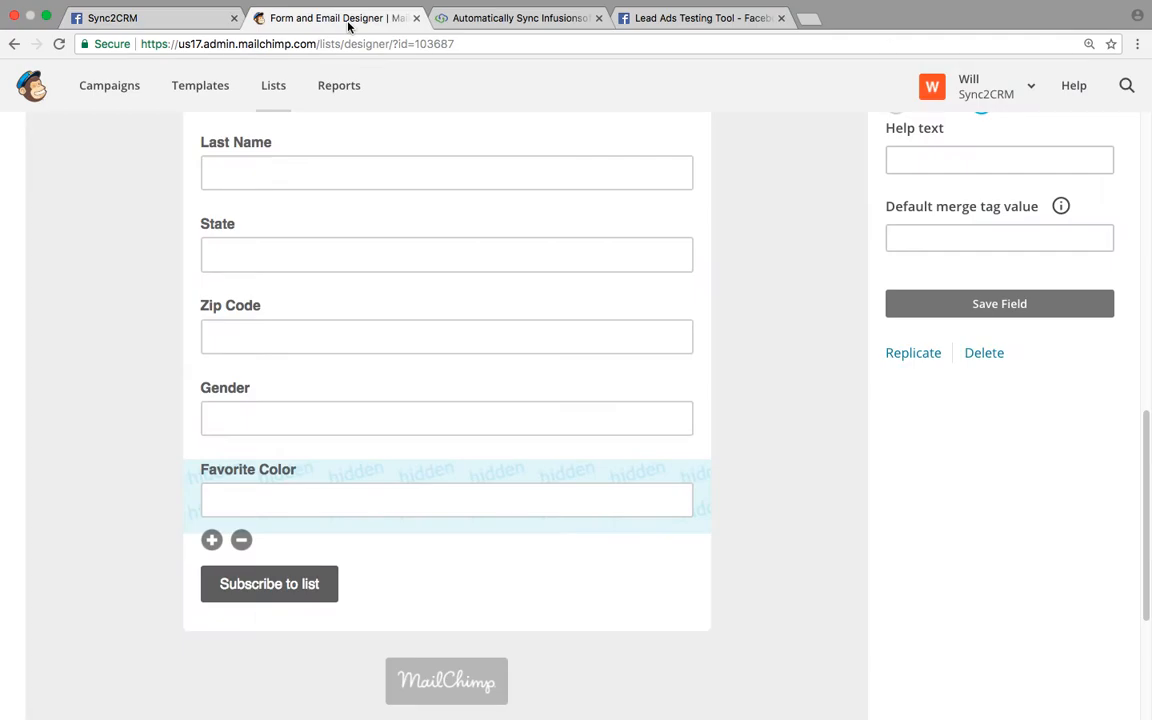
click(272, 86)
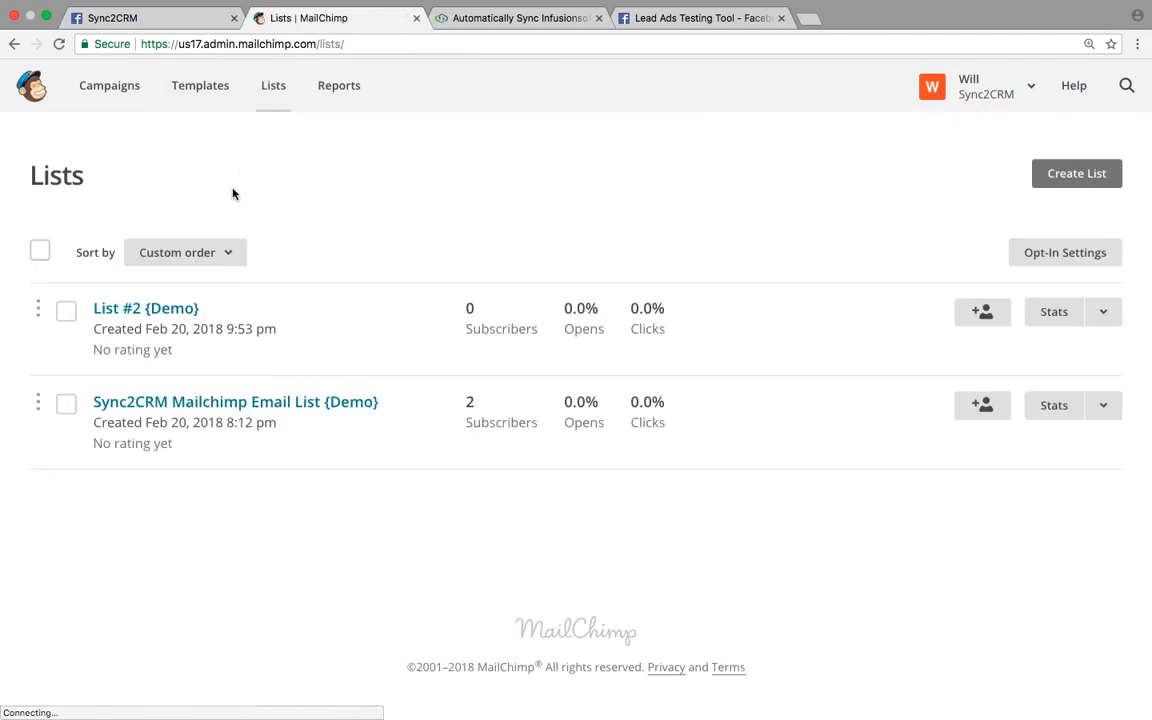
click(206, 404)
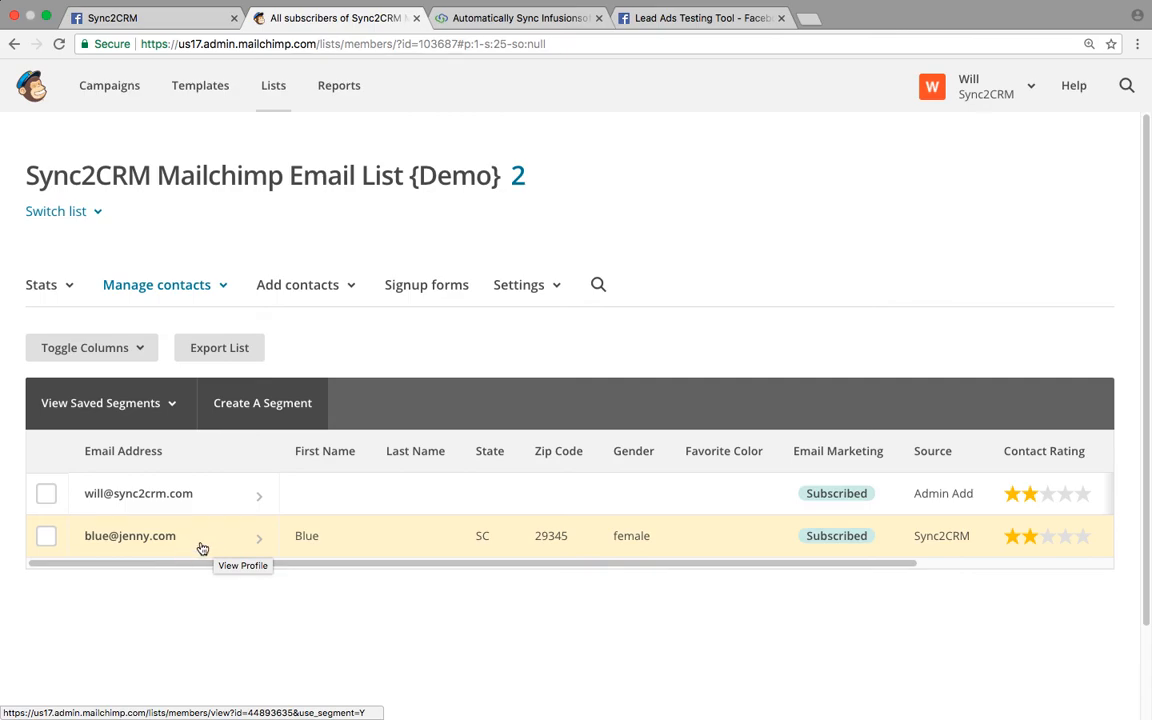
click(655, 24)
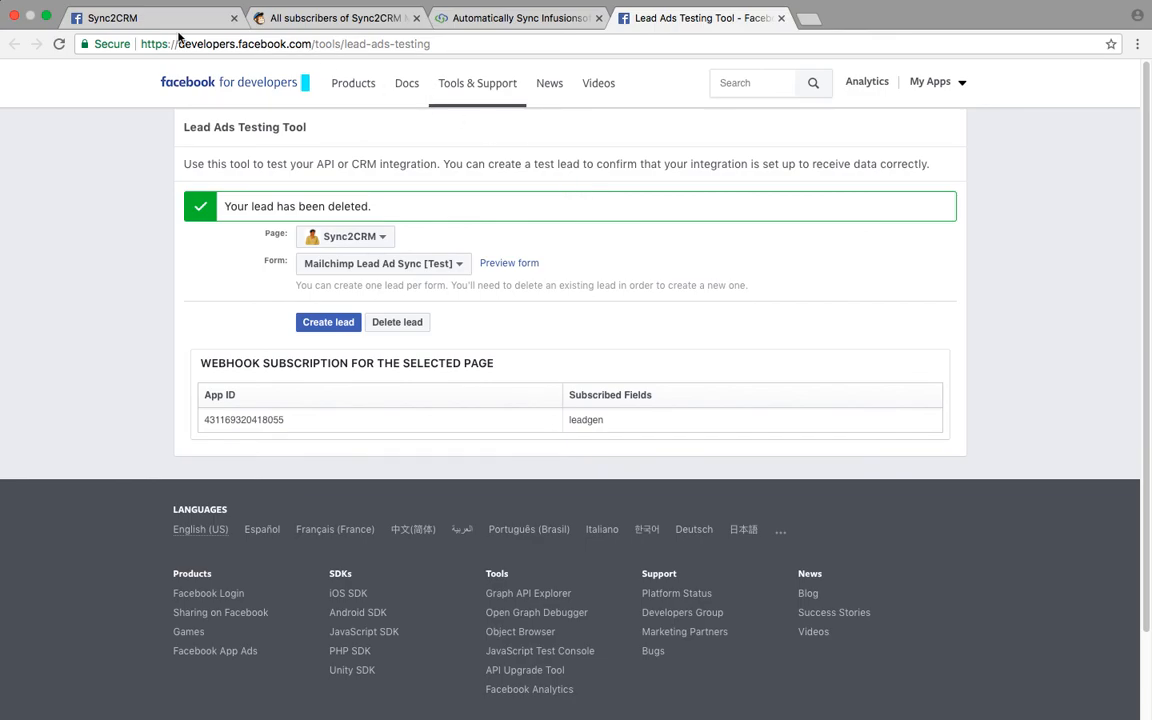
- Replace the full name and e-mail in the lead form preview with new test values
click(141, 19)
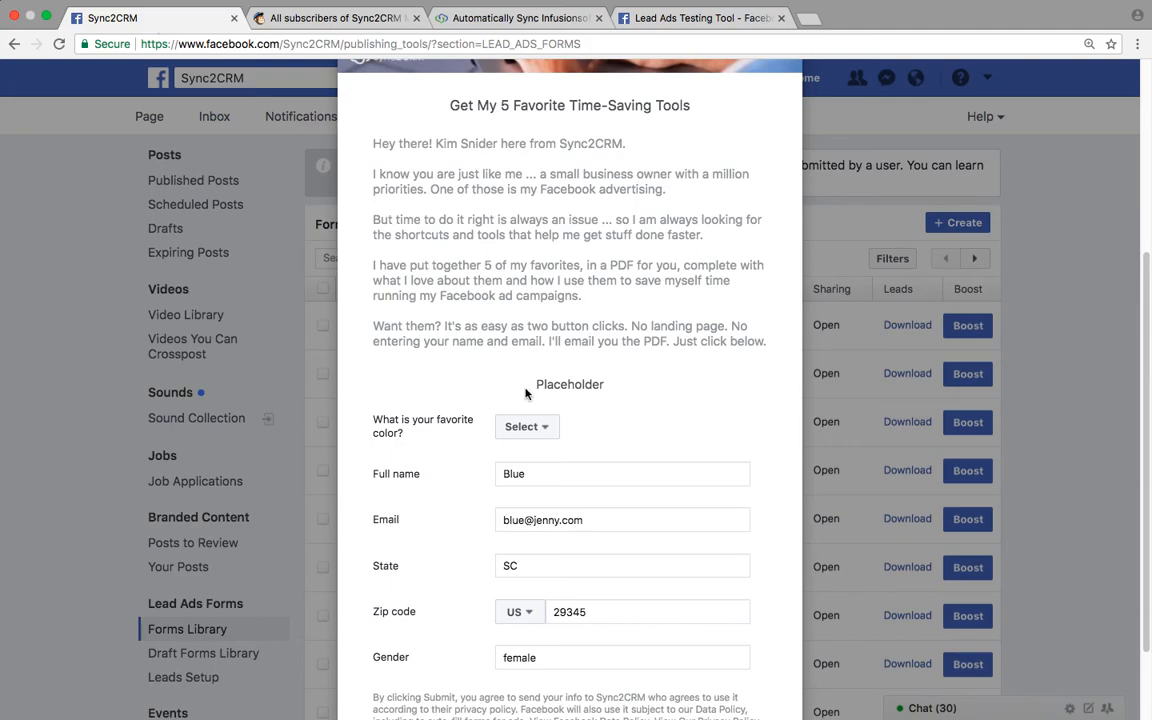
double_click(501, 477)
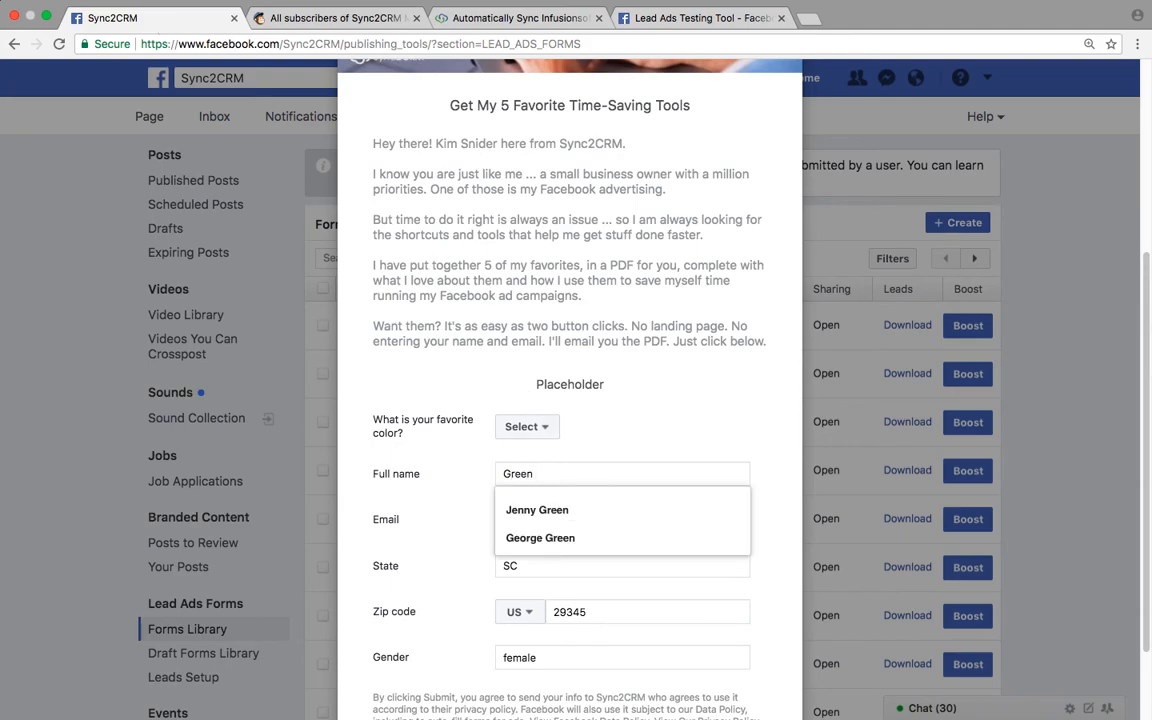
key(Tab)
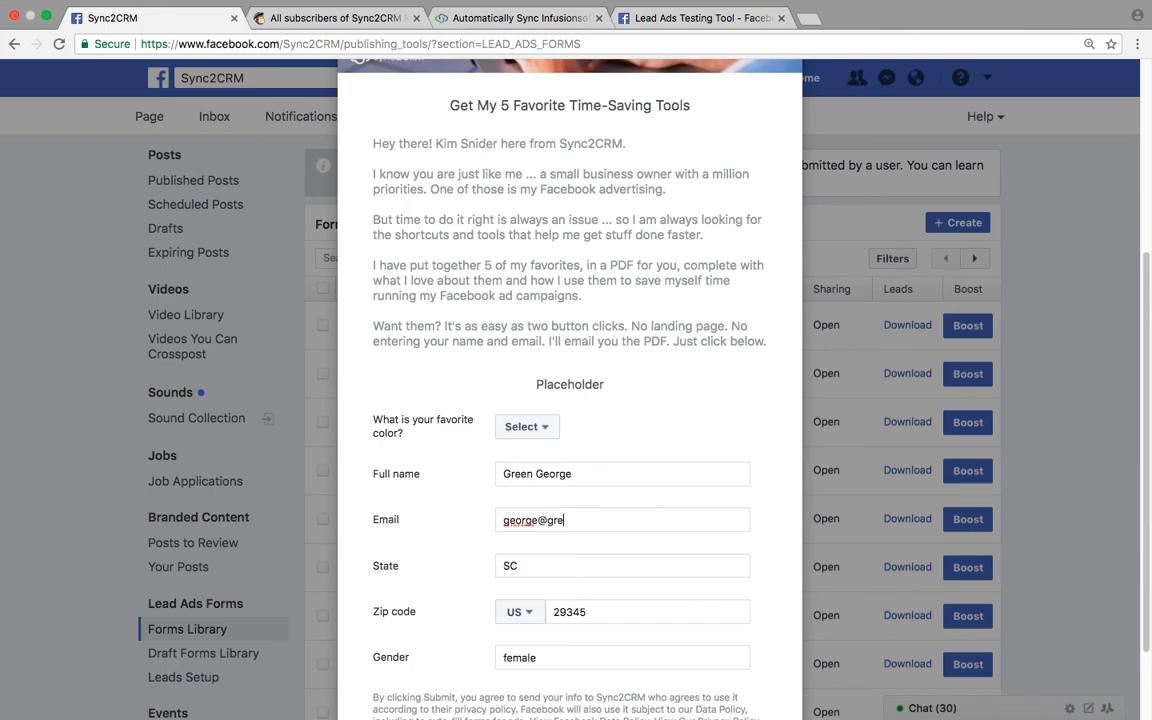
key(Tab)
- Set gender to male, choose Green as the favorite color, and submit the test lead
double_click(519, 657)
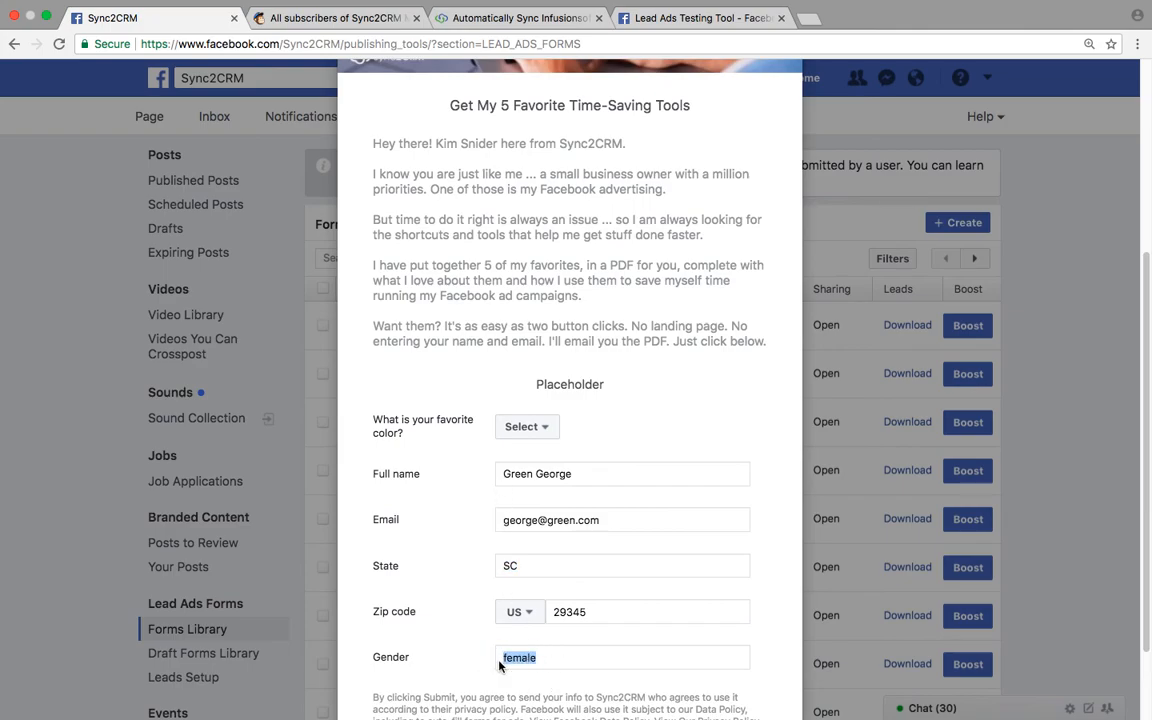
text(male)
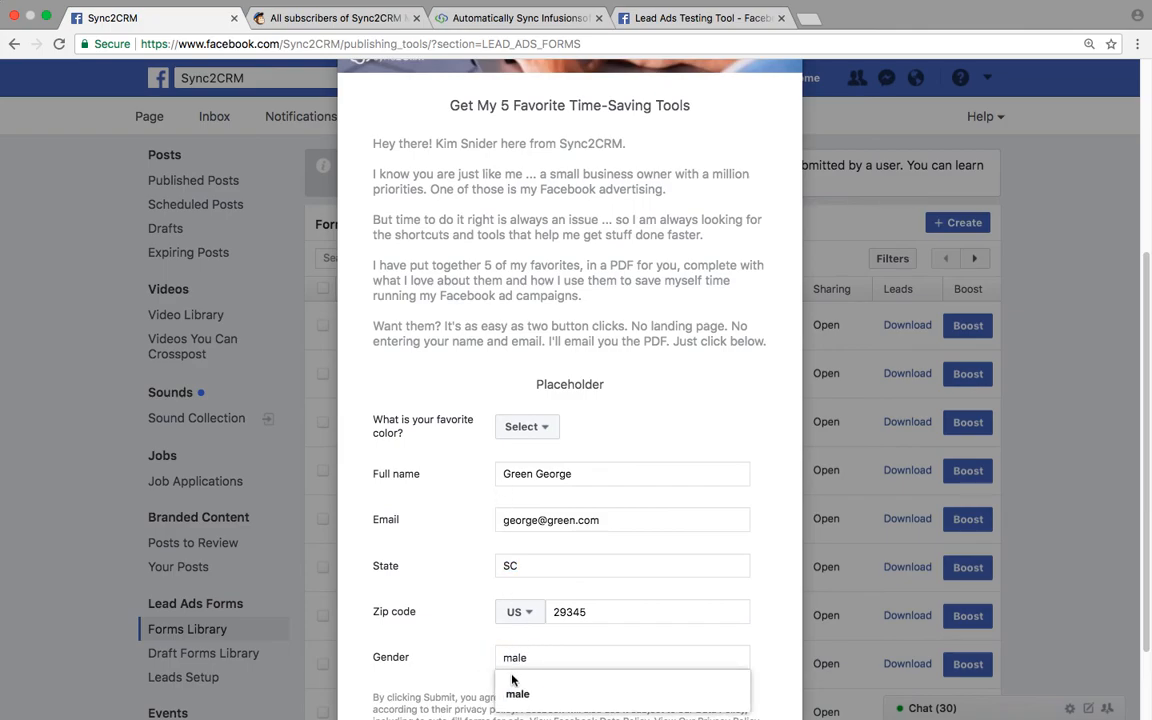
click(515, 690)
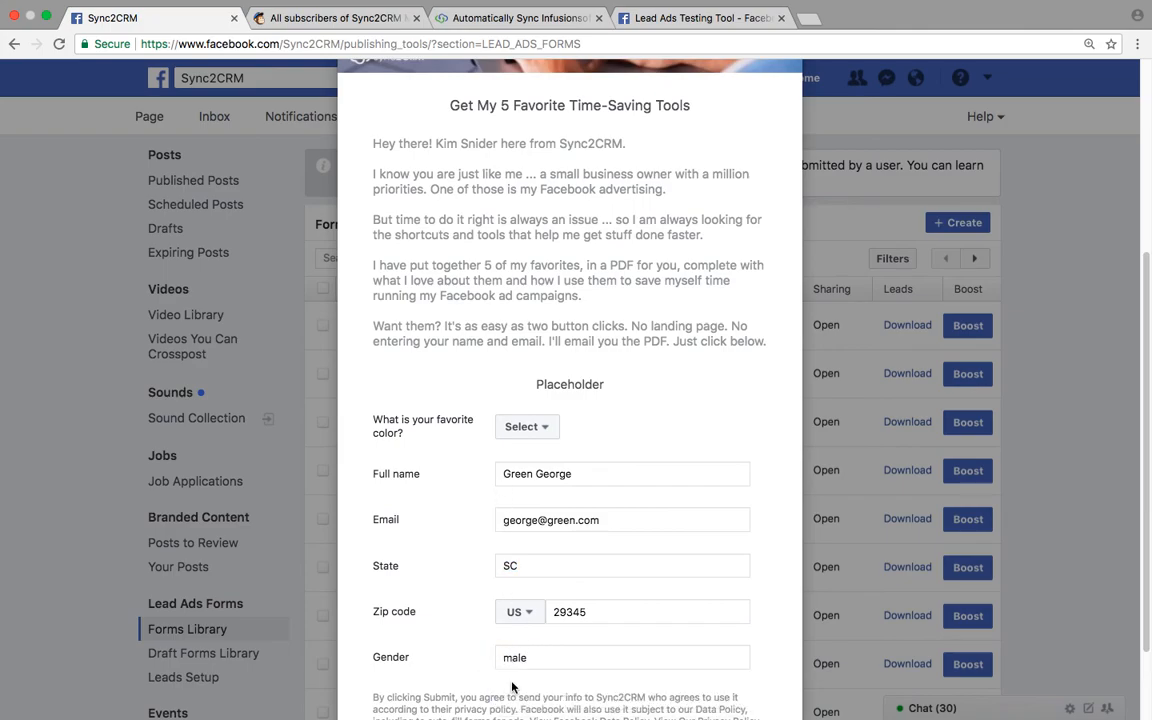
click(523, 429)
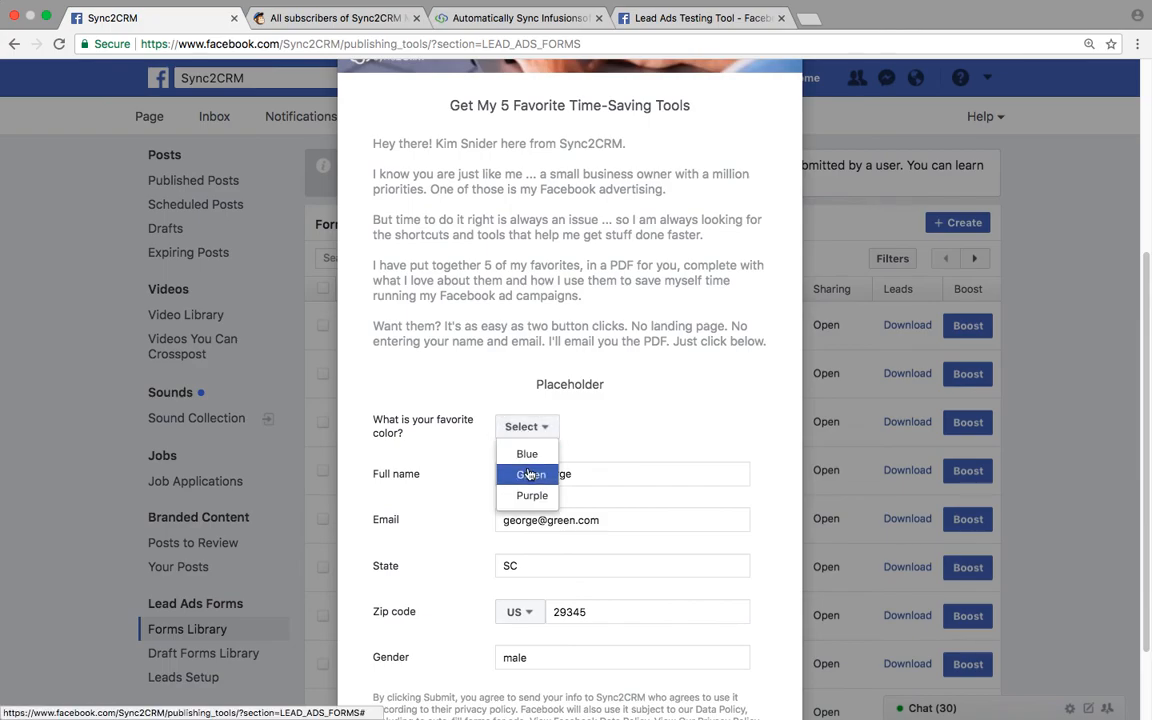
click(528, 467)
scroll(630, 429, down, 2)
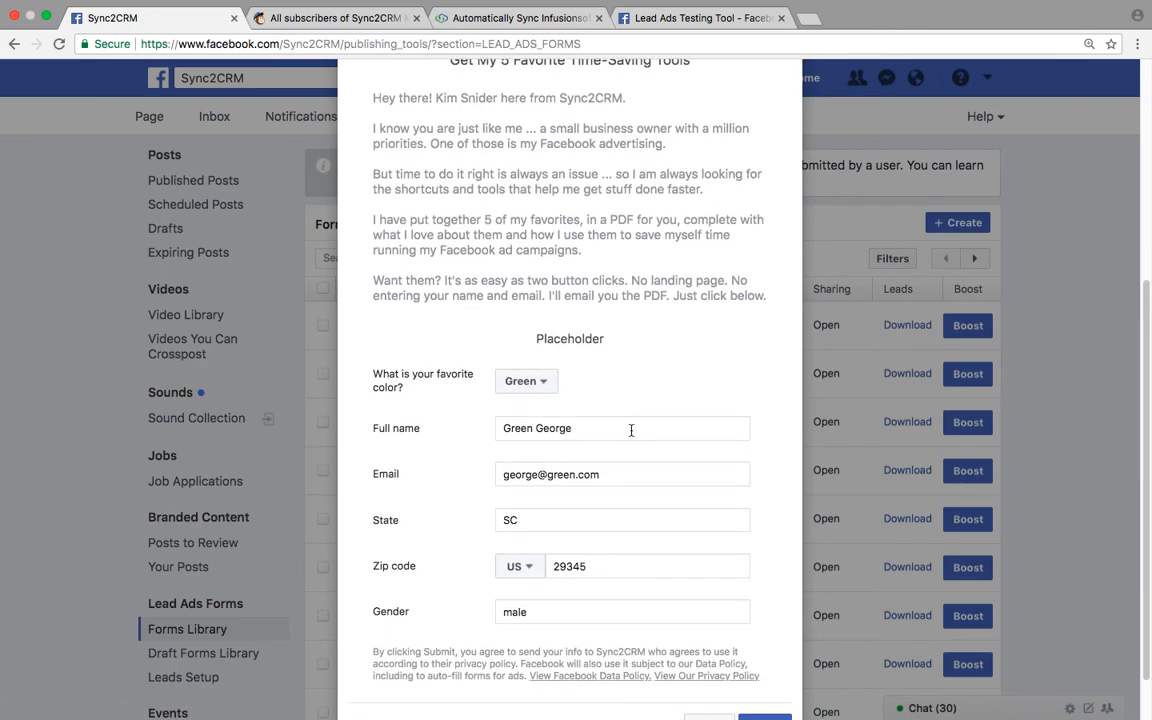
scroll(631, 430, down, 1)
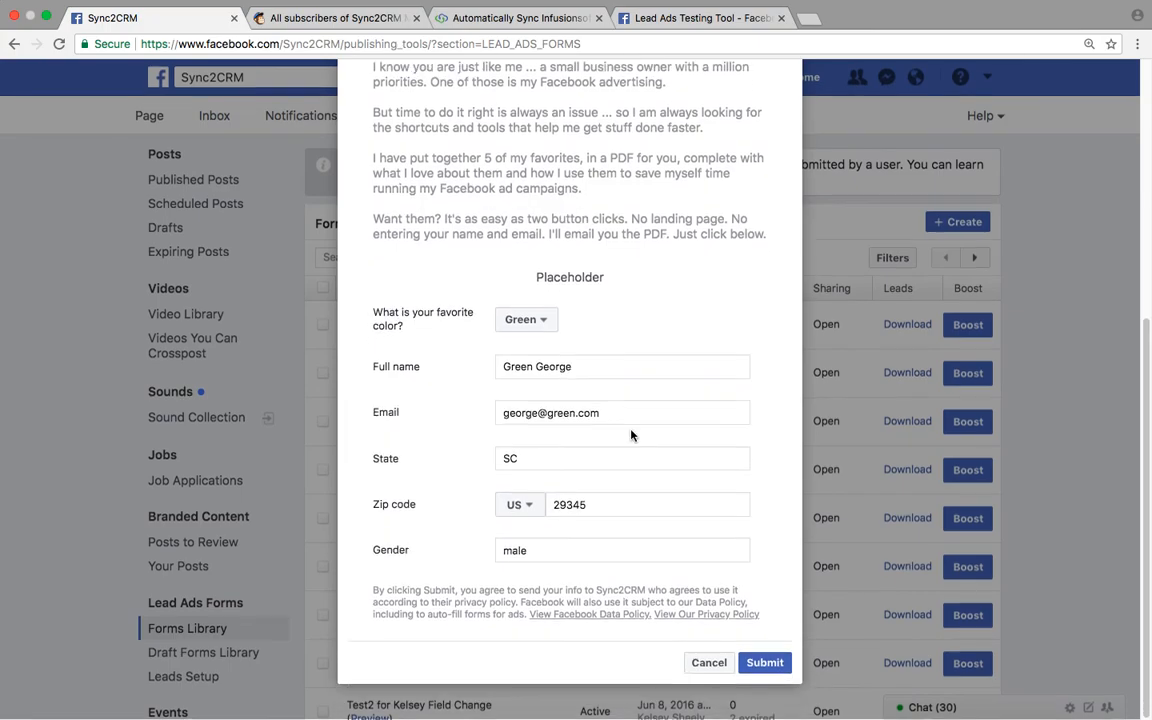
click(762, 664)
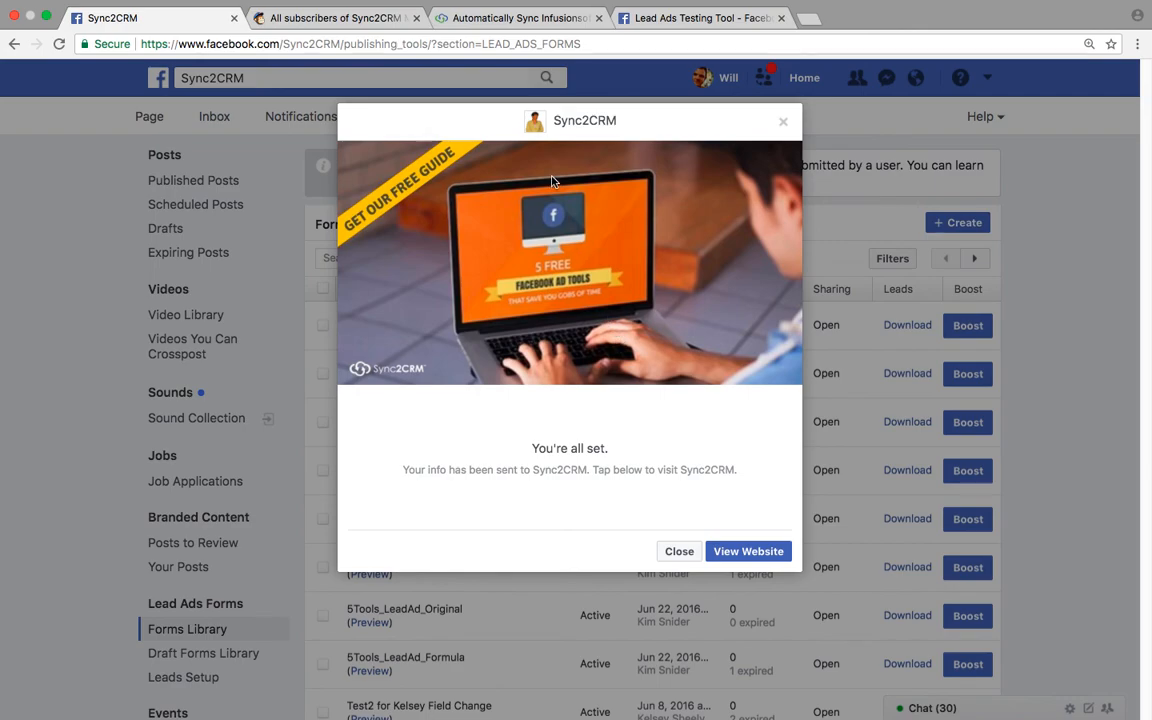
- Reload the Sync2CRM dashboard to see the Lead Ad Sync profile reach 2 data points
click(510, 20)
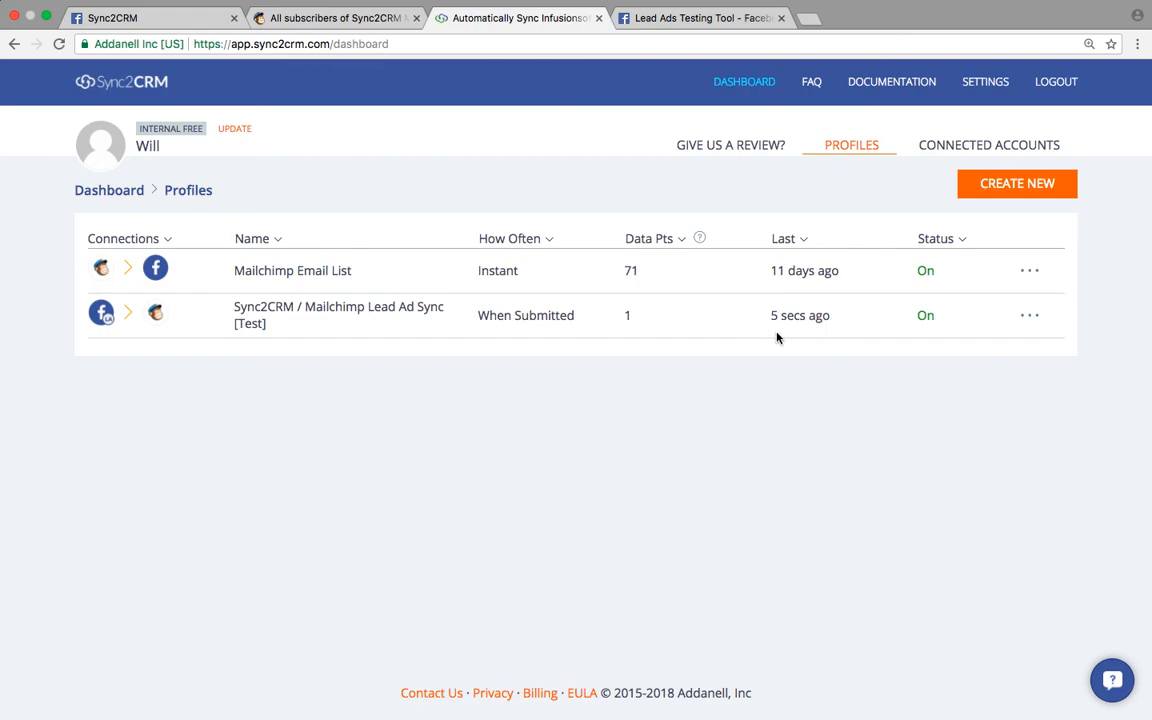
click(59, 44)
- Reload MailChimp's Email List {Demo} to show the new male contact with favorite color green
click(347, 27)
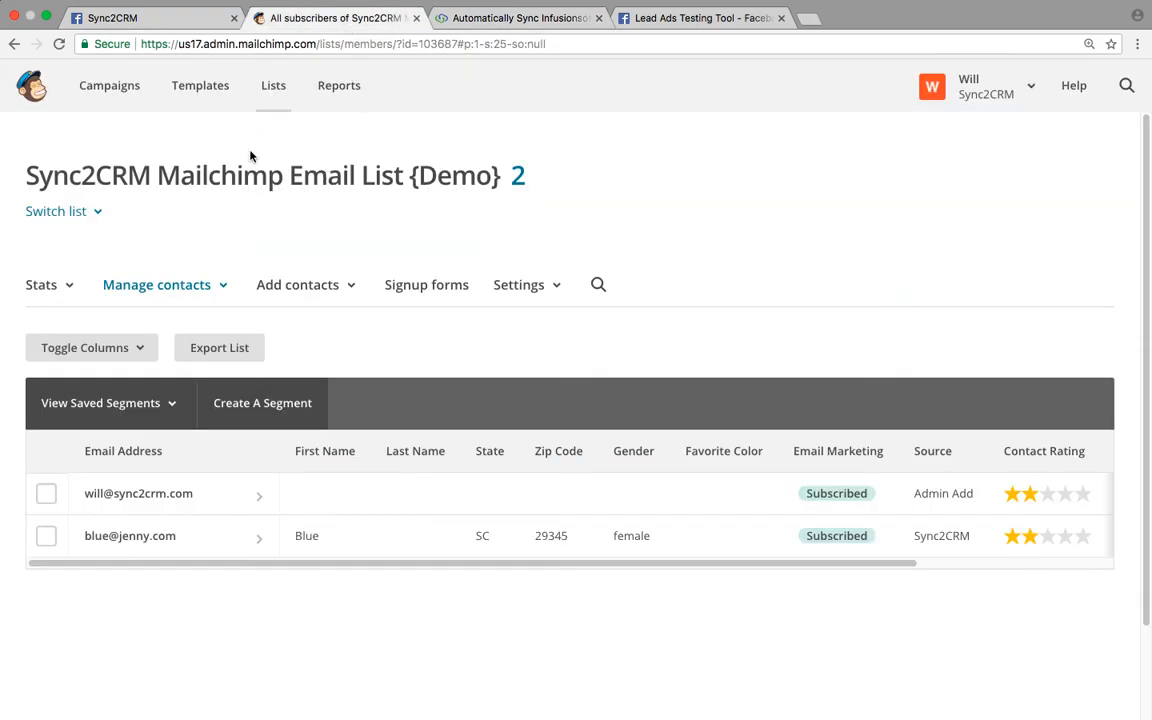
click(60, 44)
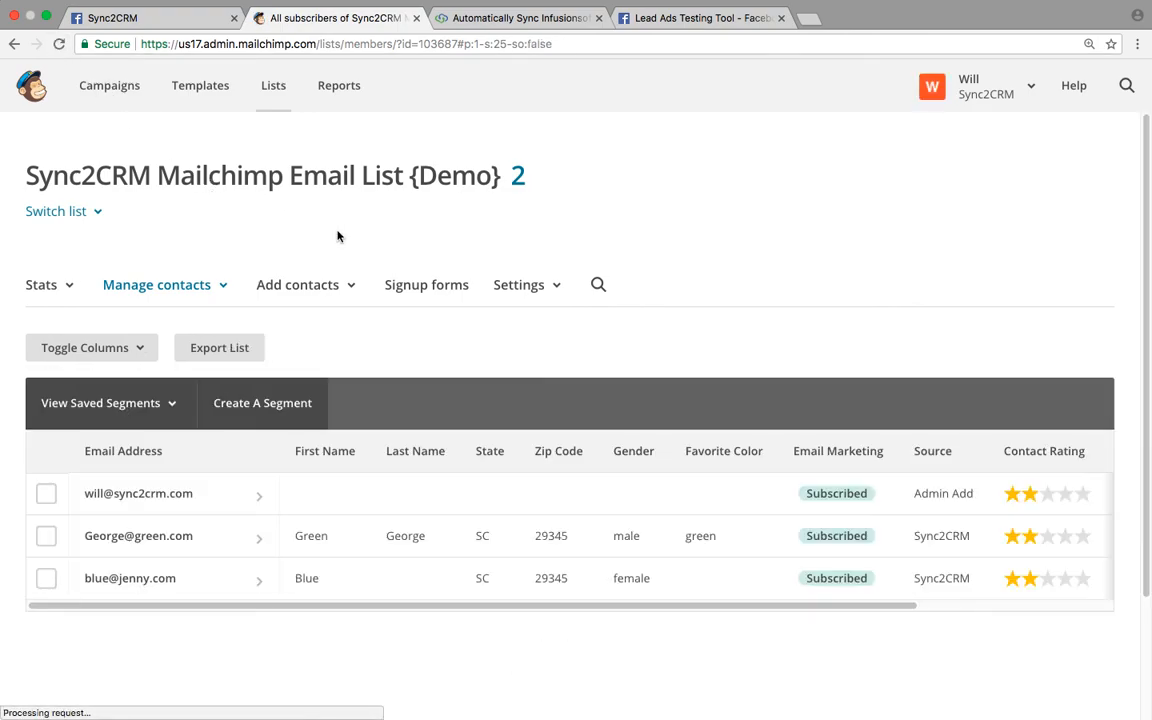